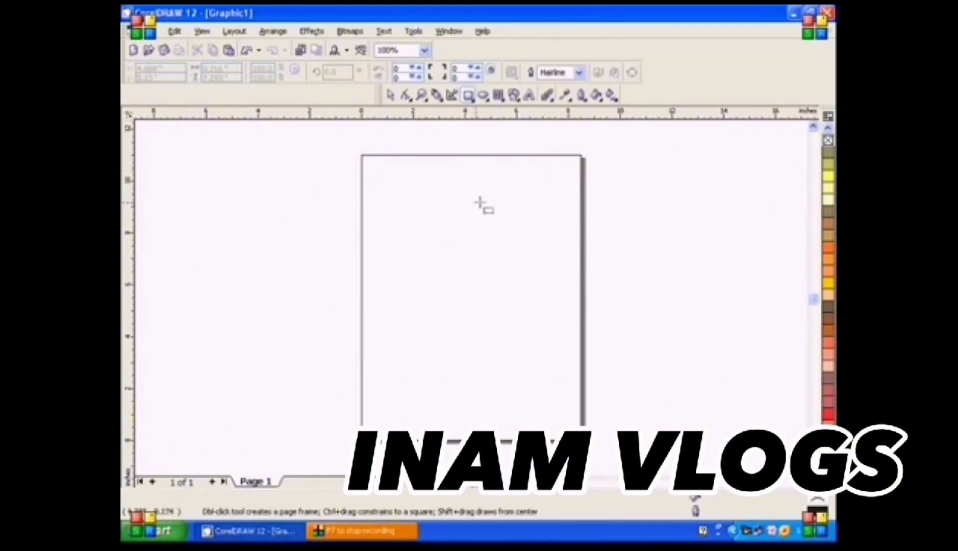
# Draw a tall narrow rectangle about 0.30 by 7.70 inches on the page, fill it Spring Green and remove its outline.
pyautogui.moveTo(483, 201); pyautogui.dragTo(491, 402)
pyautogui.click(827, 431)
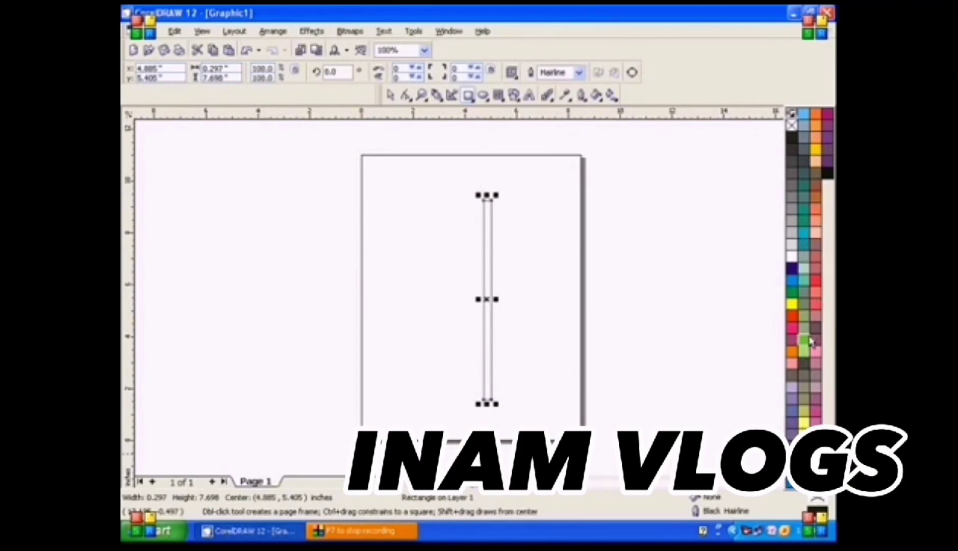
pyautogui.click(804, 222)
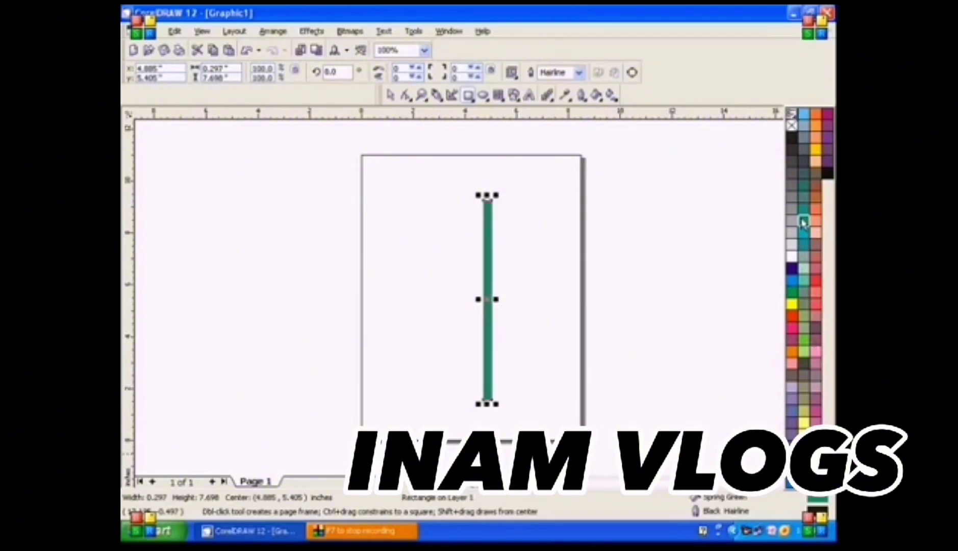
pyautogui.rightClick(791, 126)
# Duplicate the strip and place the copy beside it, filling the original Green and the copy Chartreuse.
pyautogui.press('space')
pyautogui.hotkey('ctrl', 'd')
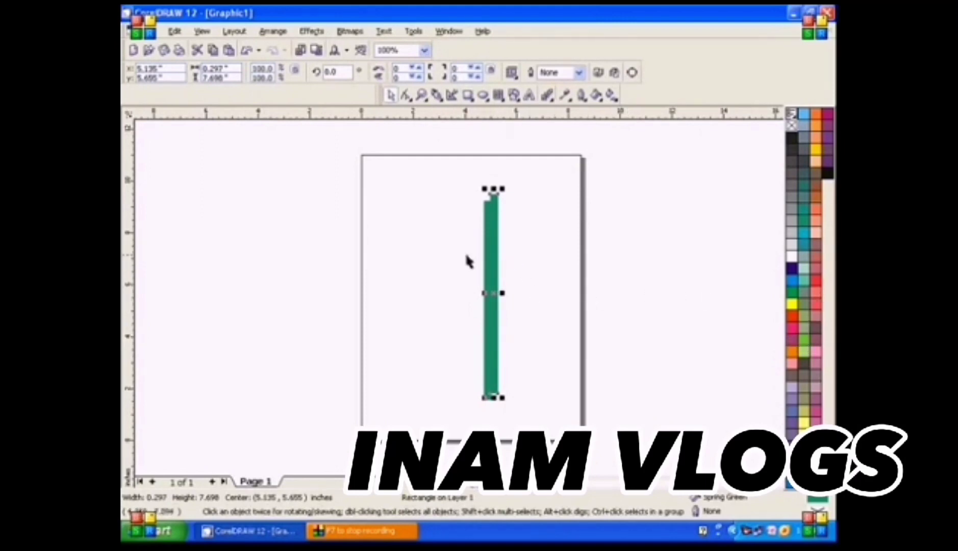
pyautogui.moveTo(498, 269); pyautogui.dragTo(521, 271)
pyautogui.press('Tab')
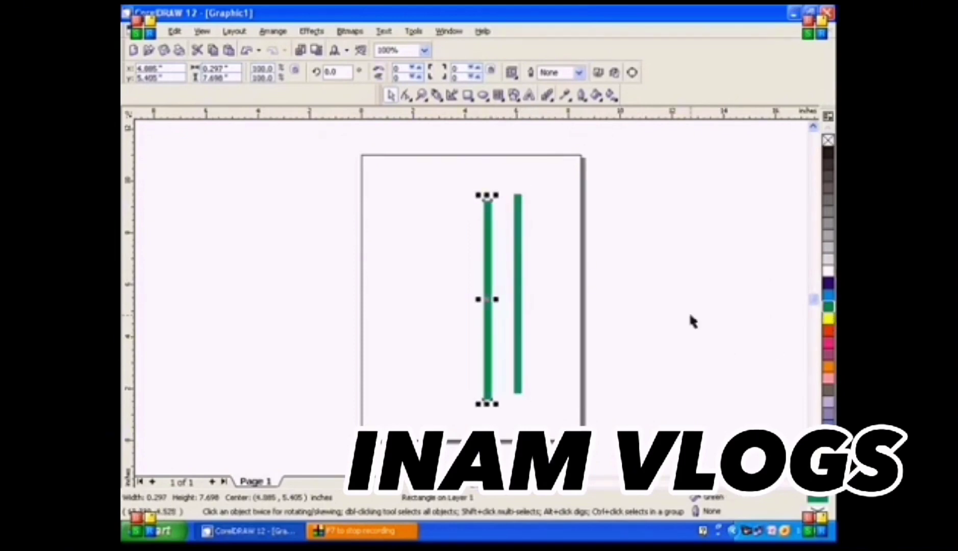
pyautogui.click(520, 304)
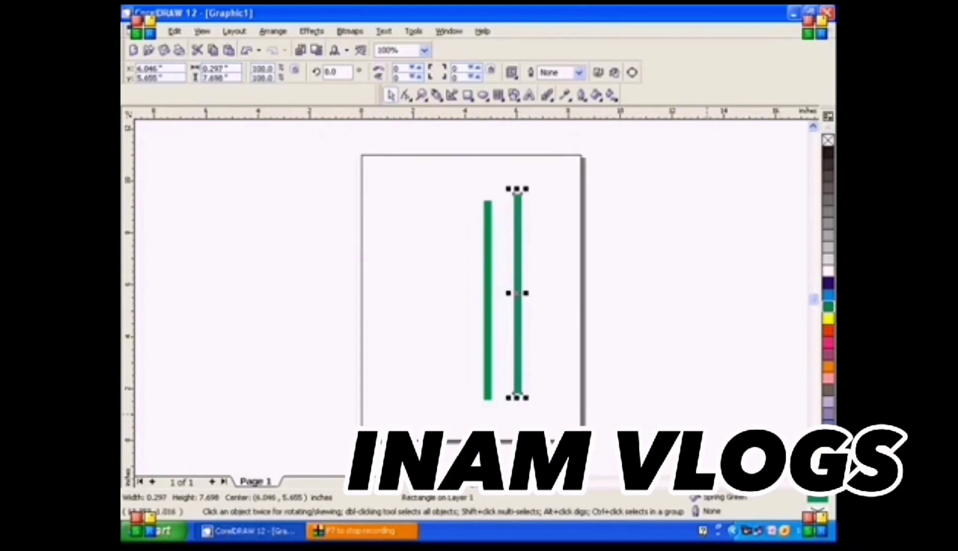
pyautogui.click(804, 340)
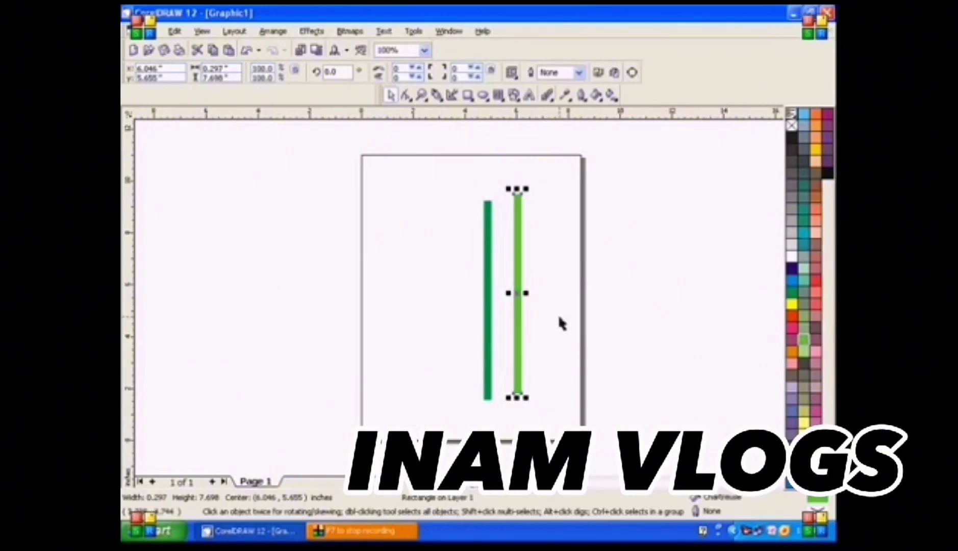
# Duplicate the Chartreuse strip, fill the copy Moon Green and place it on the other side of the dark green strip.
pyautogui.hotkey('ctrl', 'd')
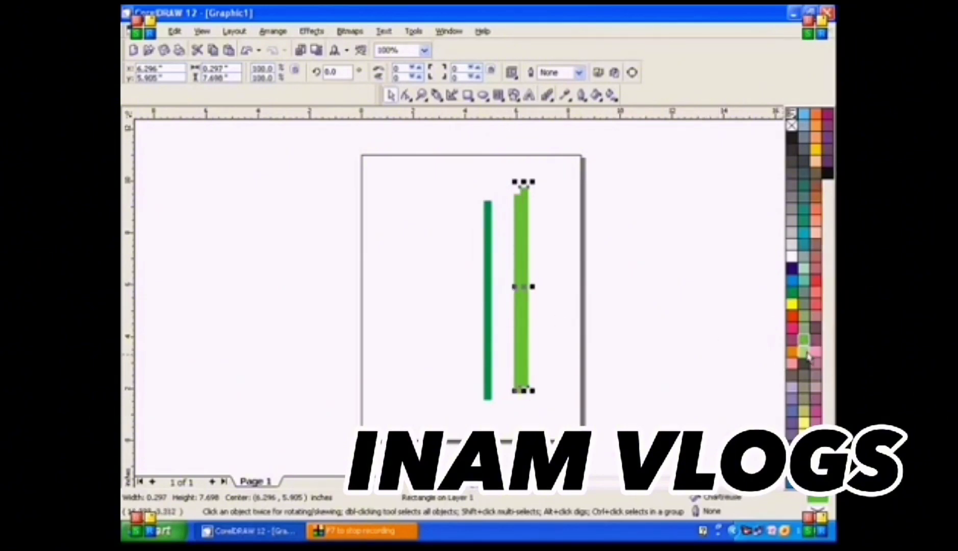
pyautogui.click(790, 350)
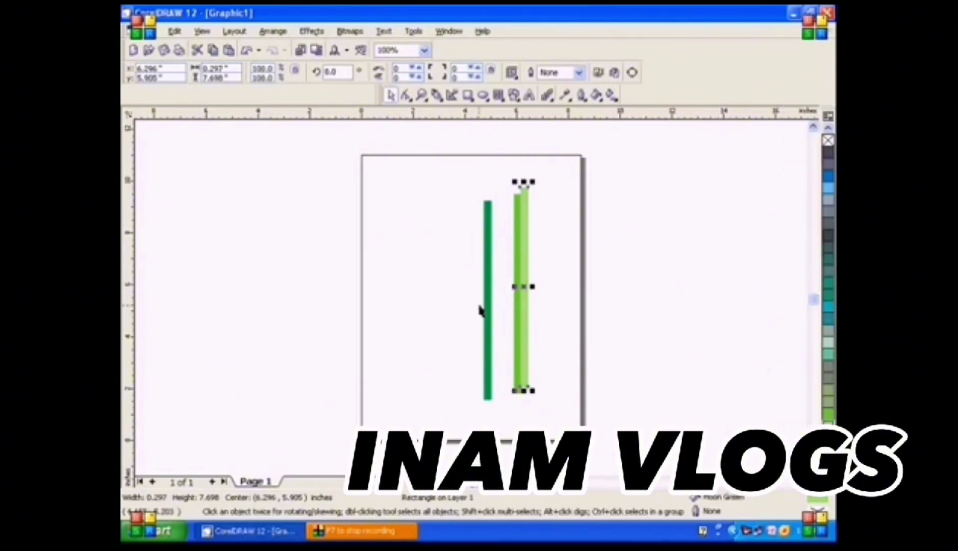
pyautogui.moveTo(520, 304); pyautogui.dragTo(455, 303)
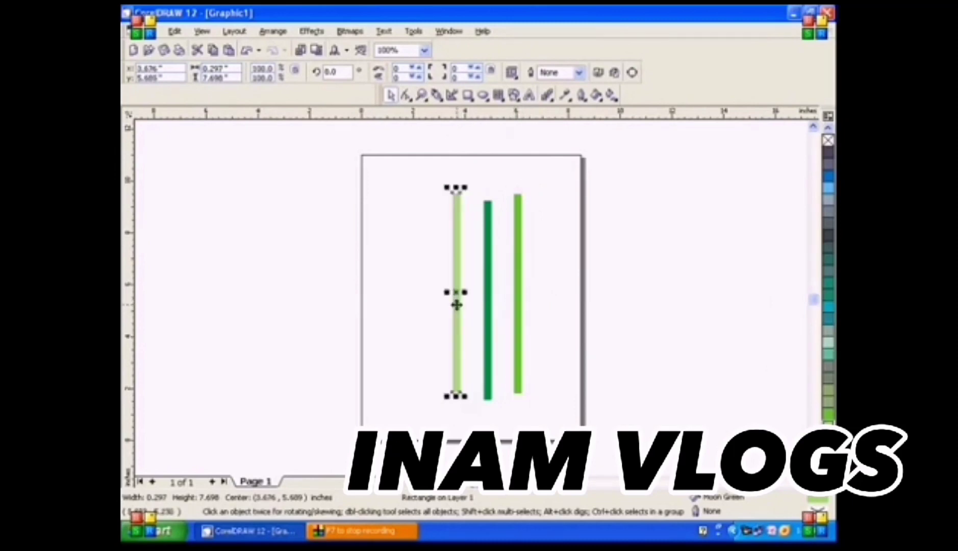
# Bring the three strips together side by side in the order Moon Green, Chartreuse, Green.
pyautogui.click(521, 319)
pyautogui.moveTo(520, 319); pyautogui.dragTo(481, 283)
pyautogui.click(465, 285)
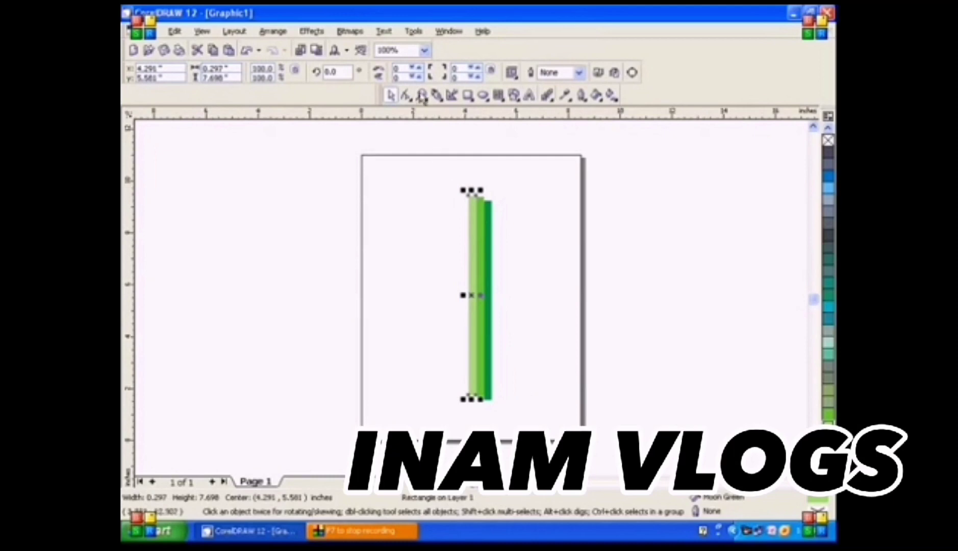
# Move the Chartreuse and Moon Green strips so their upper ends line up with the dark green strip.
pyautogui.click(422, 96)
pyautogui.moveTo(456, 177); pyautogui.dragTo(516, 239)
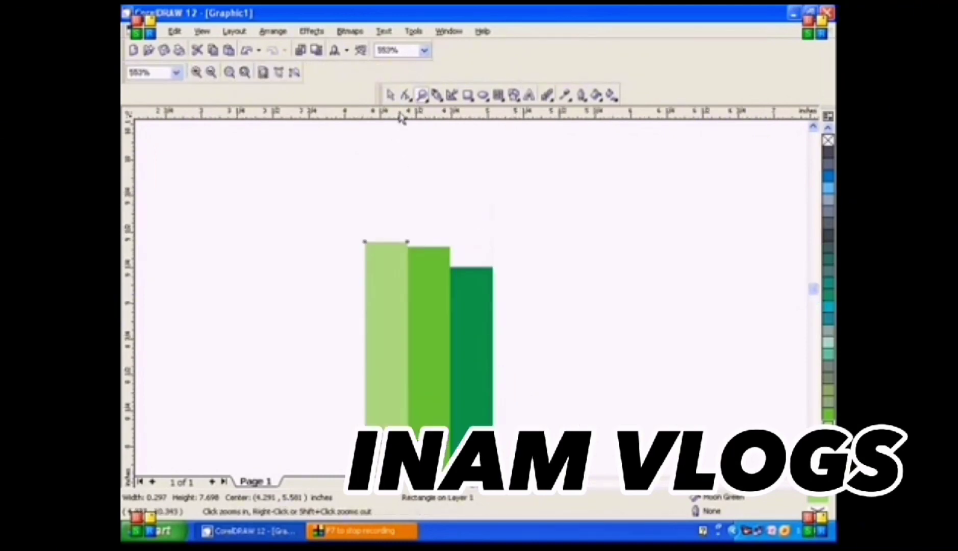
pyautogui.click(390, 96)
pyautogui.moveTo(387, 274); pyautogui.dragTo(326, 285)
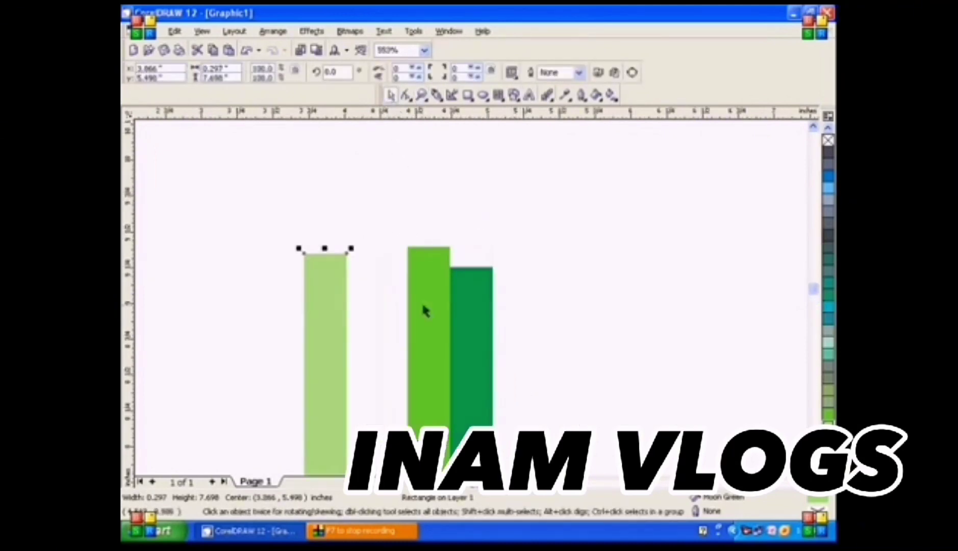
pyautogui.moveTo(441, 309)
pyautogui.mouseDown()
pyautogui.moveTo(426, 312)
pyautogui.moveTo(439, 327)
pyautogui.moveTo(430, 322)
pyautogui.mouseUp()
pyautogui.moveTo(332, 317); pyautogui.dragTo(389, 322)
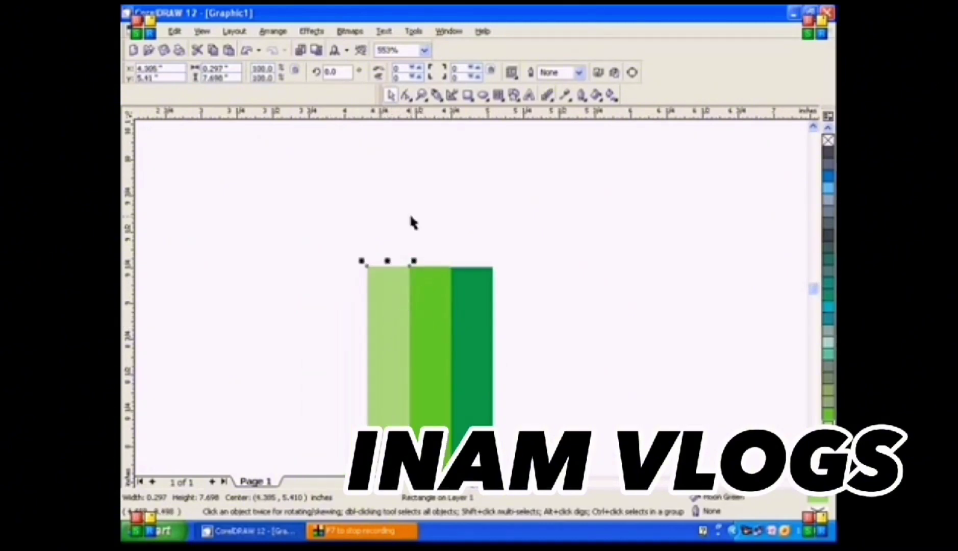
# Fine-tune the positions of the Chartreuse and Moon Green strips so their top corners meet the neighbouring strips exactly.
pyautogui.click(422, 95)
pyautogui.moveTo(350, 252); pyautogui.dragTo(536, 318)
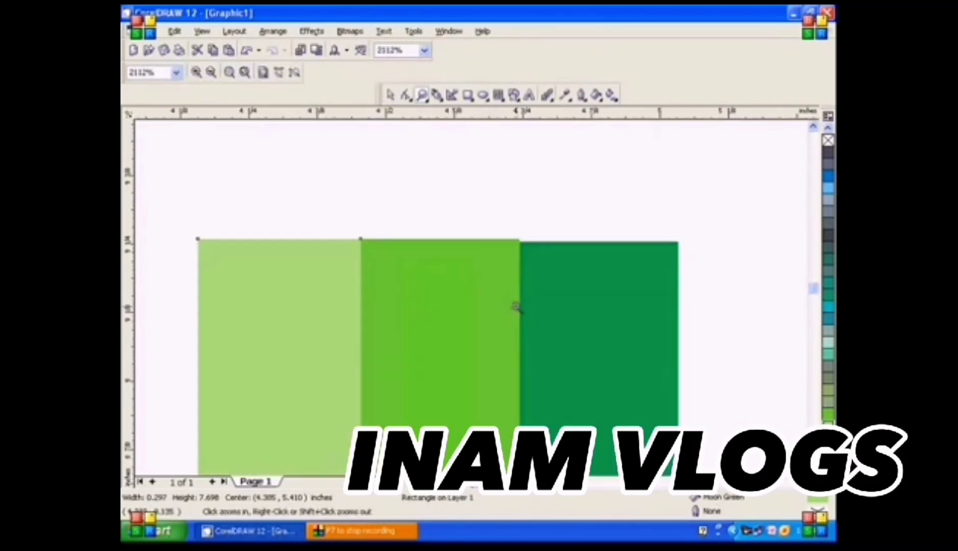
pyautogui.click(391, 95)
pyautogui.click(454, 274)
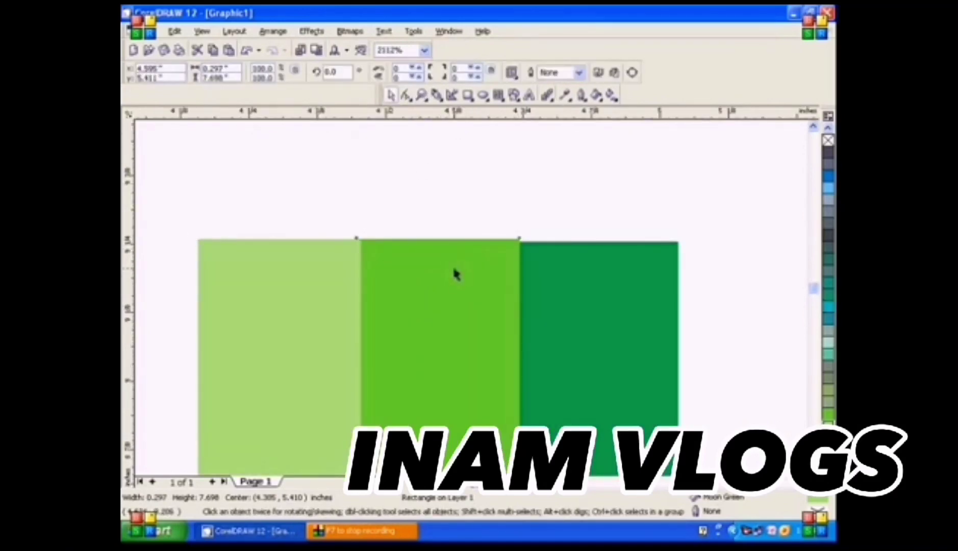
pyautogui.press('Down')
pyautogui.moveTo(452, 273); pyautogui.dragTo(449, 272)
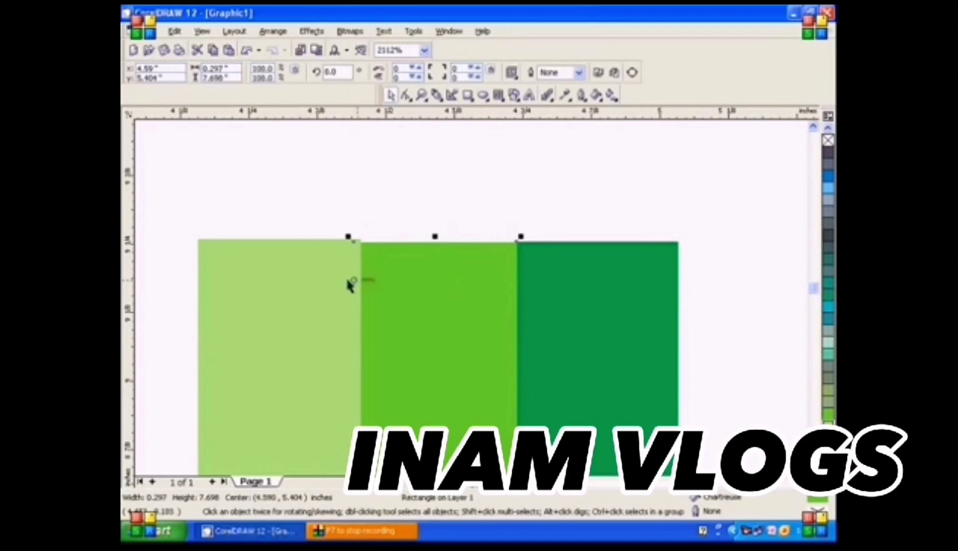
pyautogui.moveTo(352, 278); pyautogui.dragTo(339, 285)
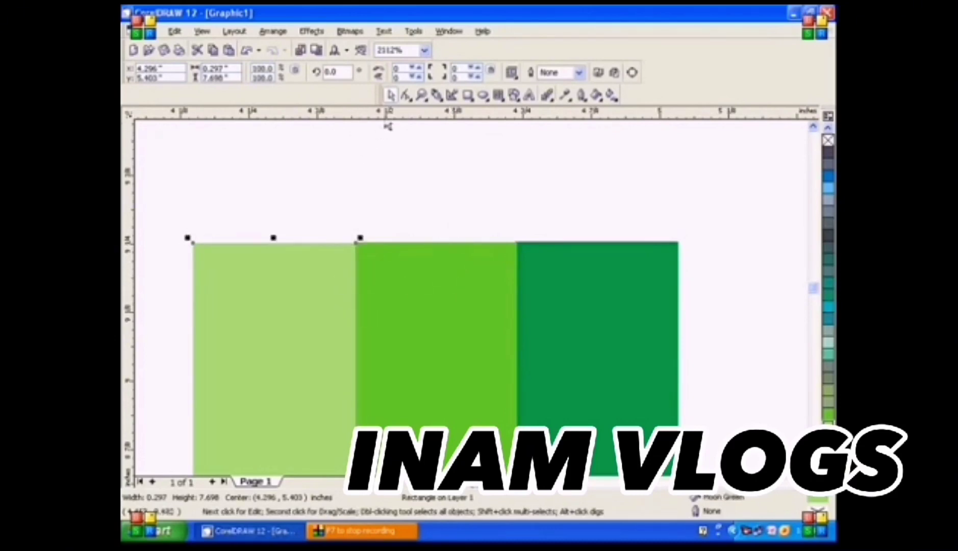
# Draw a closed triangle about 0.89 inches wide and 1.38 inches high with the Pen tool, its base spanning the three strips' upper ends.
pyautogui.doubleClick(422, 96)
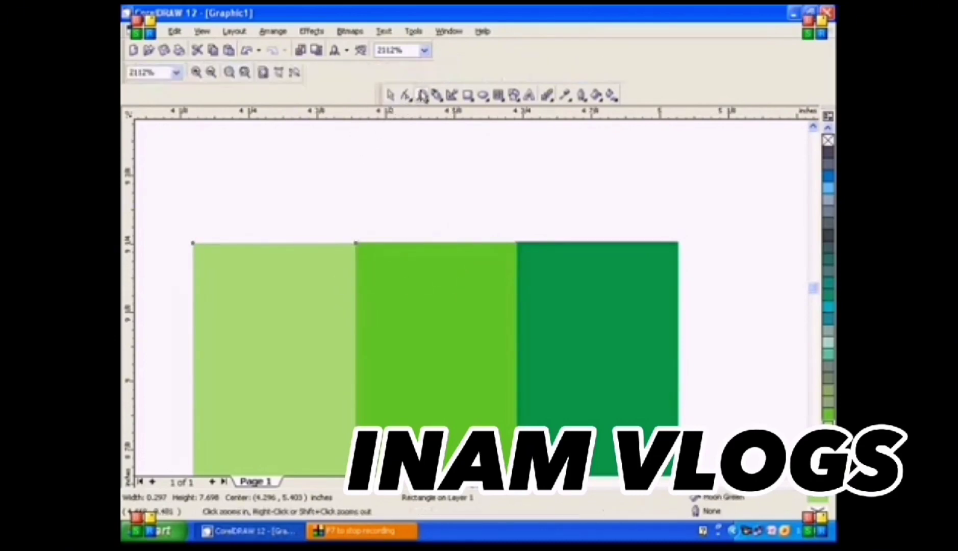
pyautogui.click(814, 128)
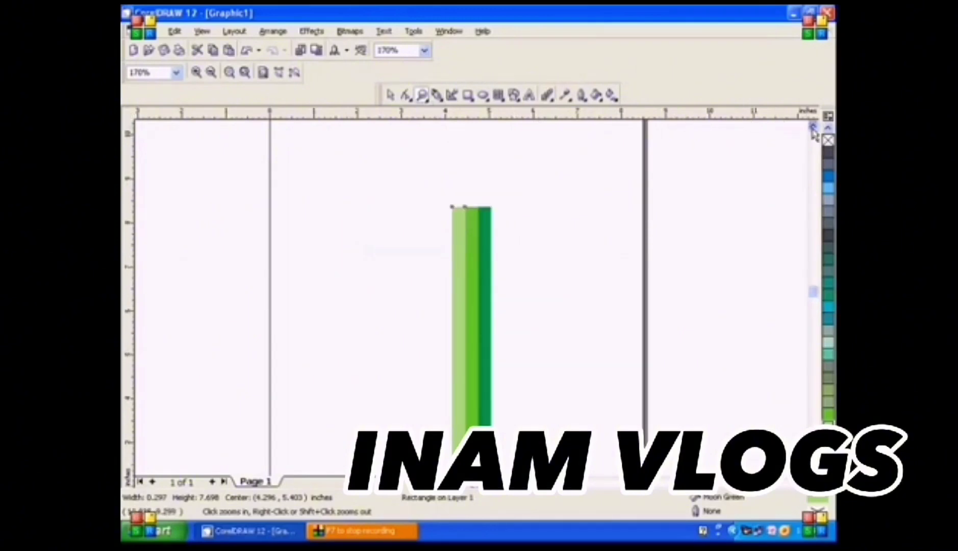
pyautogui.click(436, 96)
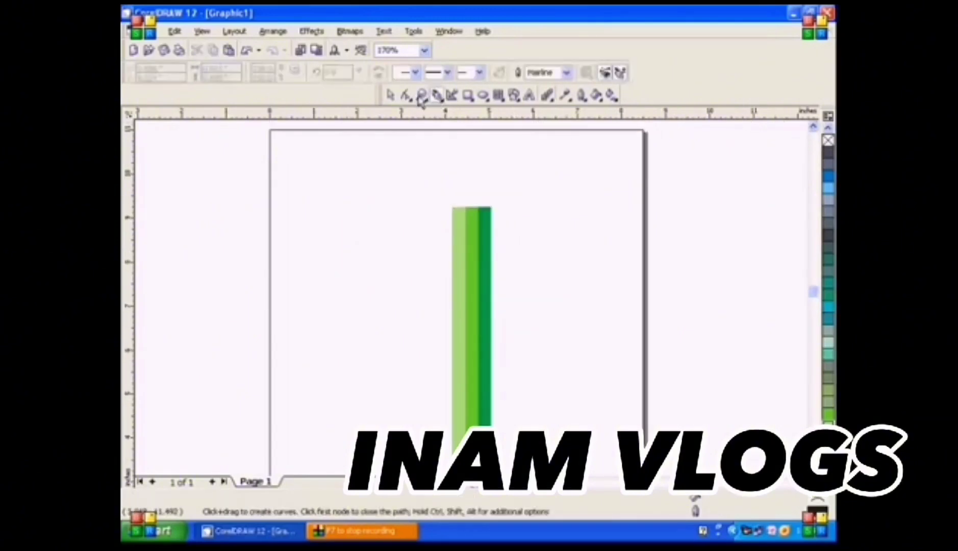
pyautogui.click(421, 96)
pyautogui.moveTo(424, 124); pyautogui.dragTo(521, 230)
pyautogui.click(437, 95)
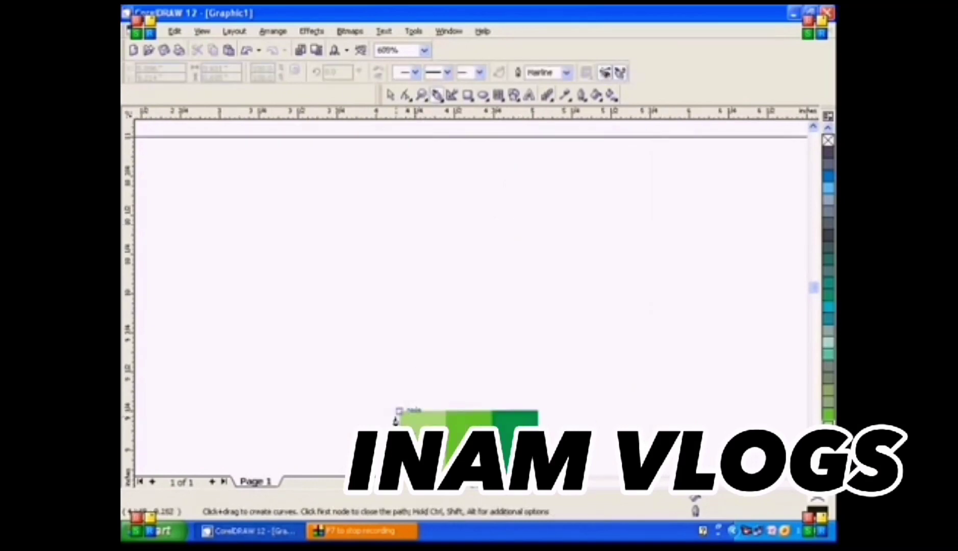
pyautogui.click(400, 412)
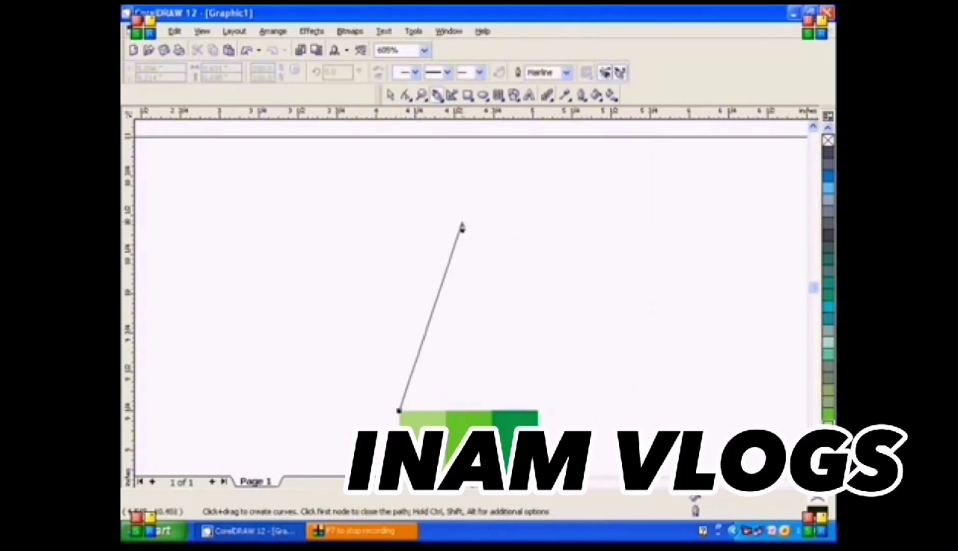
pyautogui.click(468, 195)
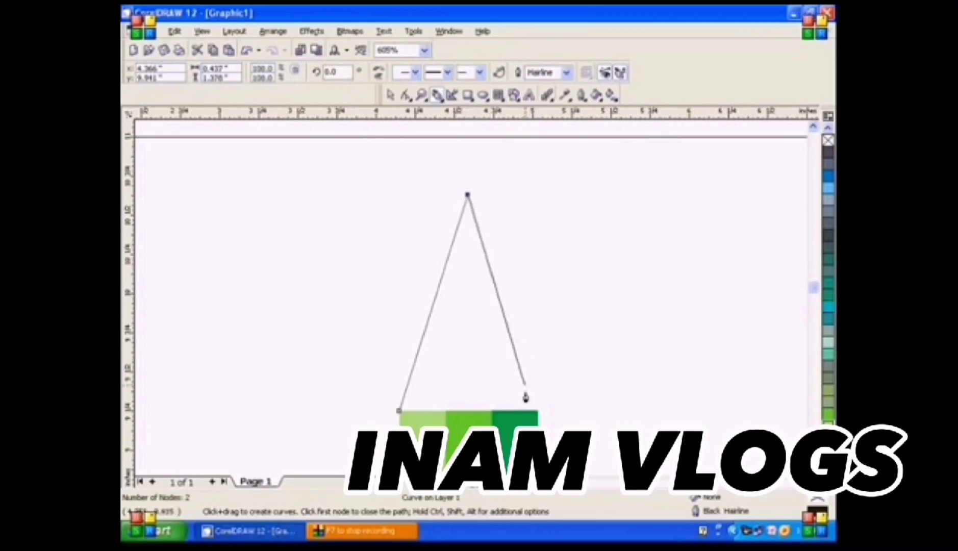
pyautogui.click(538, 411)
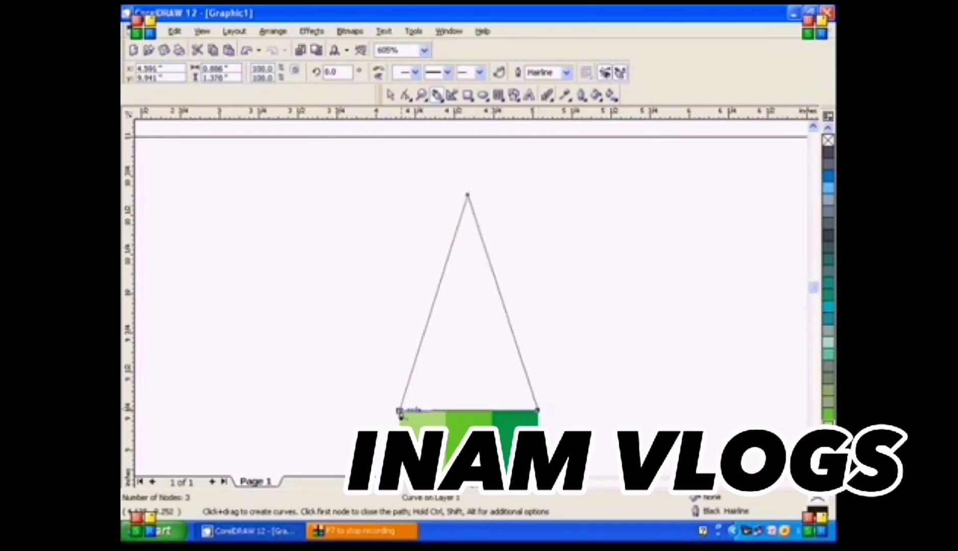
pyautogui.click(400, 412)
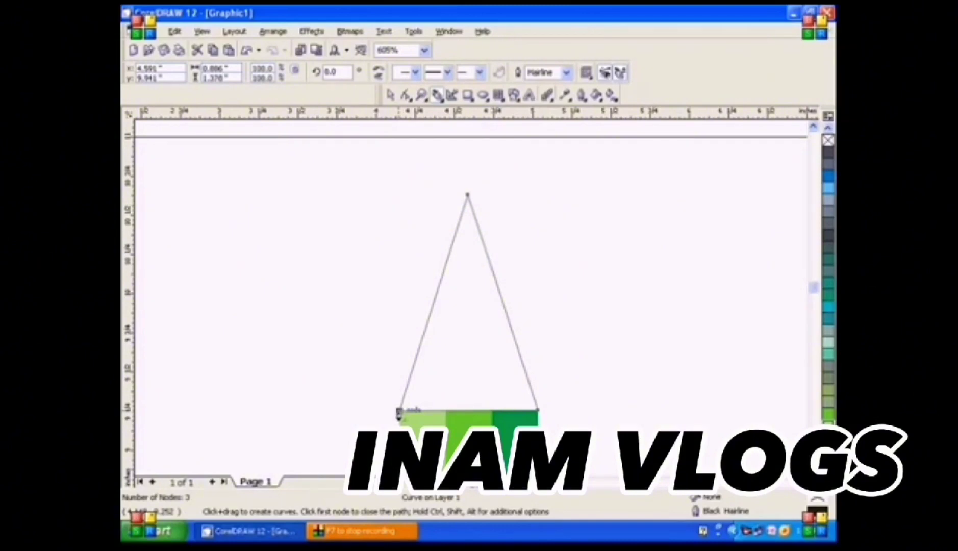
# Fill the triangle above the strips with Pale Yellow and remove its outline.
pyautogui.press('space')
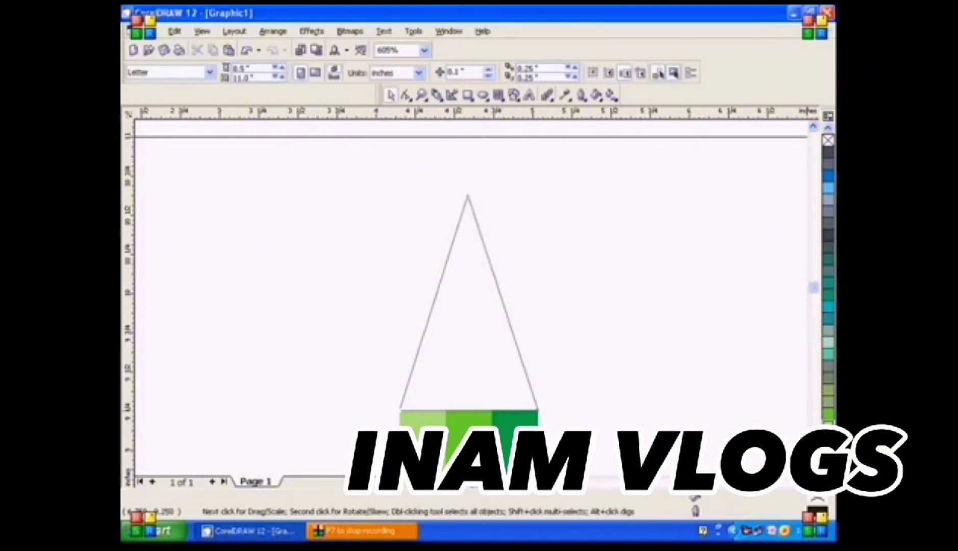
pyautogui.hotkey('shift', 'F11')
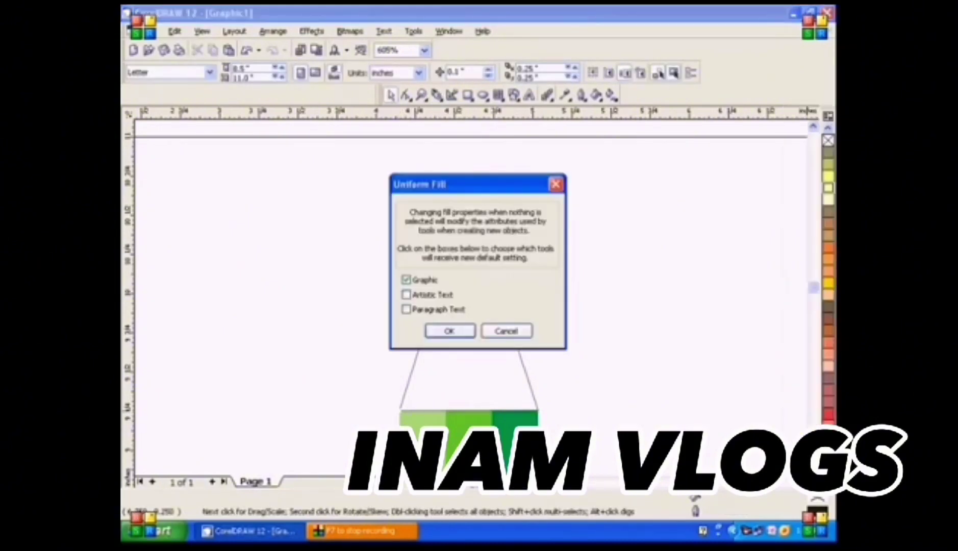
pyautogui.click(452, 332)
pyautogui.click(468, 300)
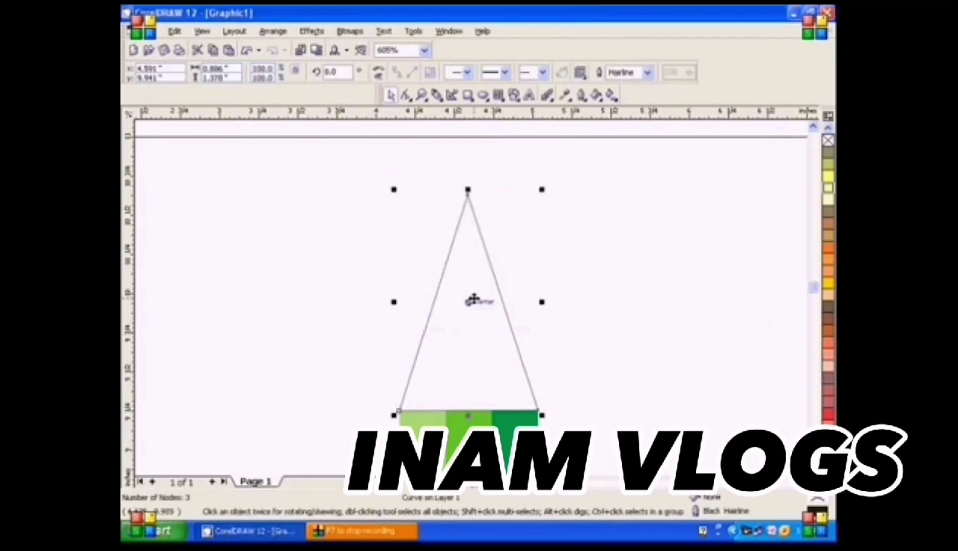
pyautogui.click(827, 201)
pyautogui.rightClick(828, 141)
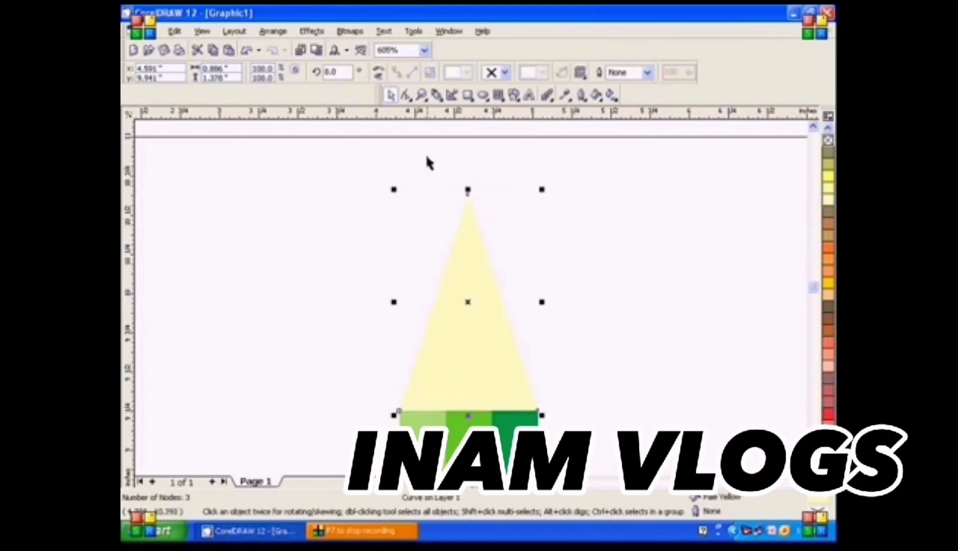
# Draw a closed four-node arrowhead outline about 0.09 by 0.15 inches over the yellow triangle's apex for the pencil lead.
pyautogui.click(421, 95)
pyautogui.moveTo(439, 173); pyautogui.dragTo(514, 253)
pyautogui.click(438, 98)
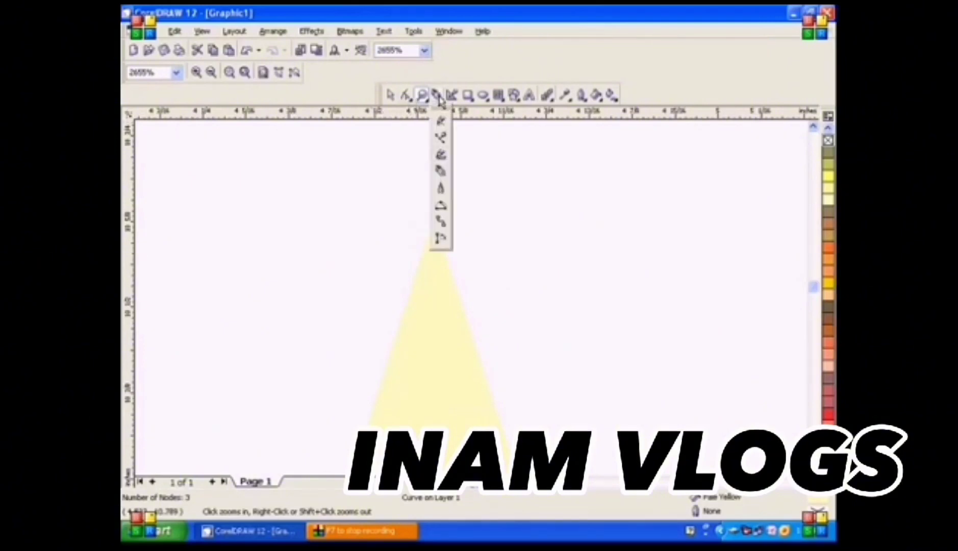
pyautogui.click(441, 183)
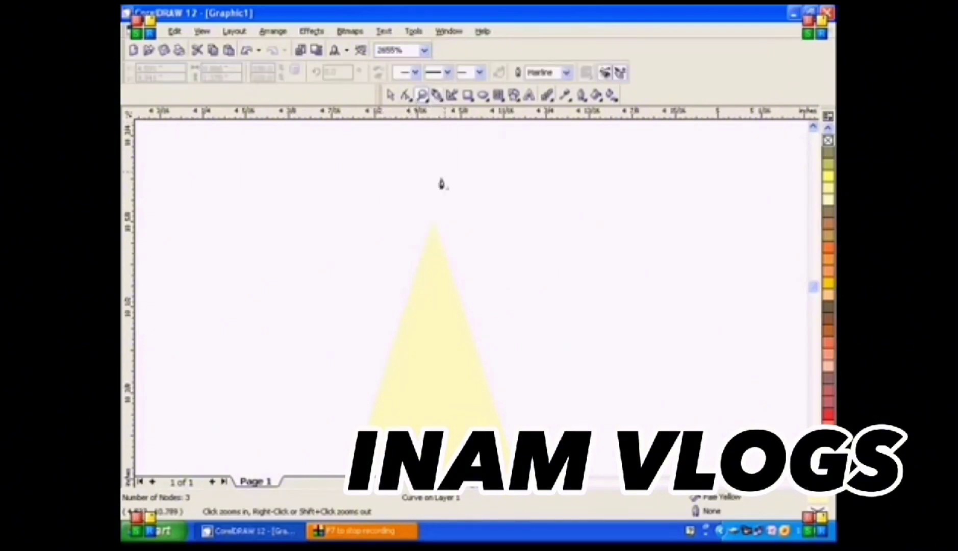
pyautogui.click(401, 317)
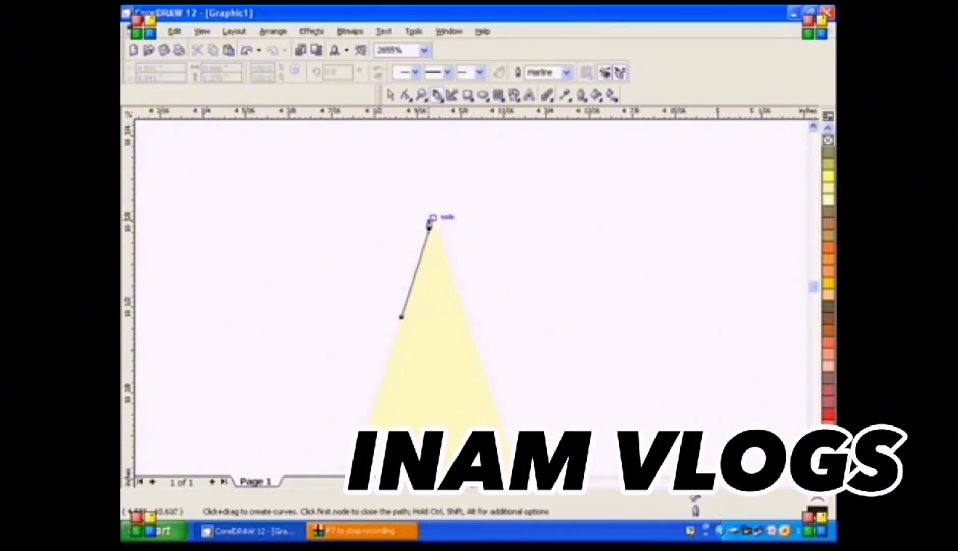
pyautogui.click(433, 218)
pyautogui.click(465, 318)
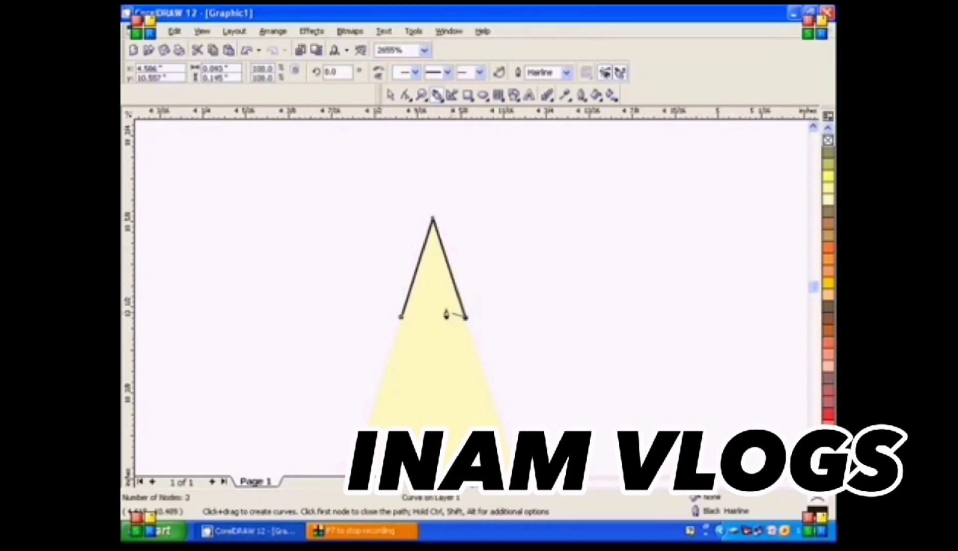
pyautogui.click(433, 295)
pyautogui.click(401, 318)
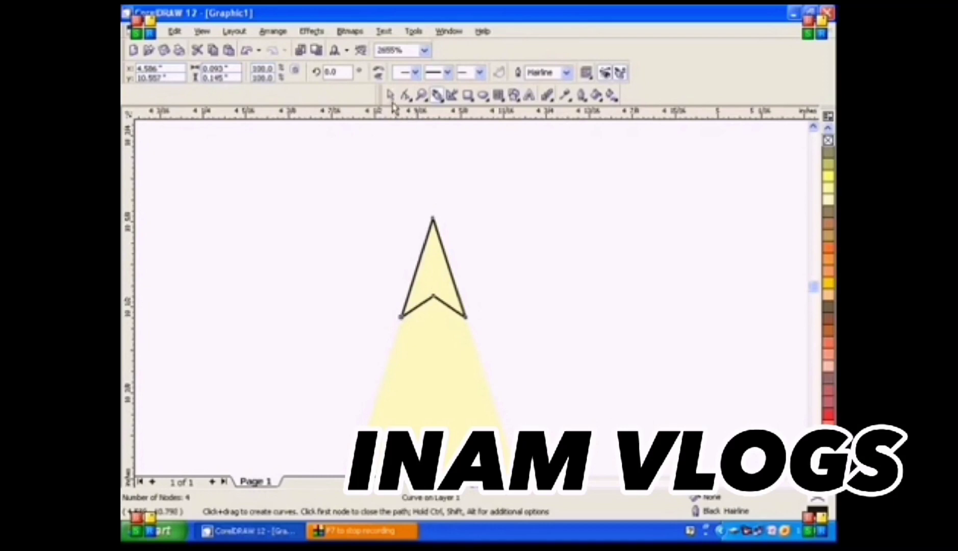
# Fill the arrowhead at the pencil's apex with Black.
pyautogui.click(390, 96)
pyautogui.click(818, 499)
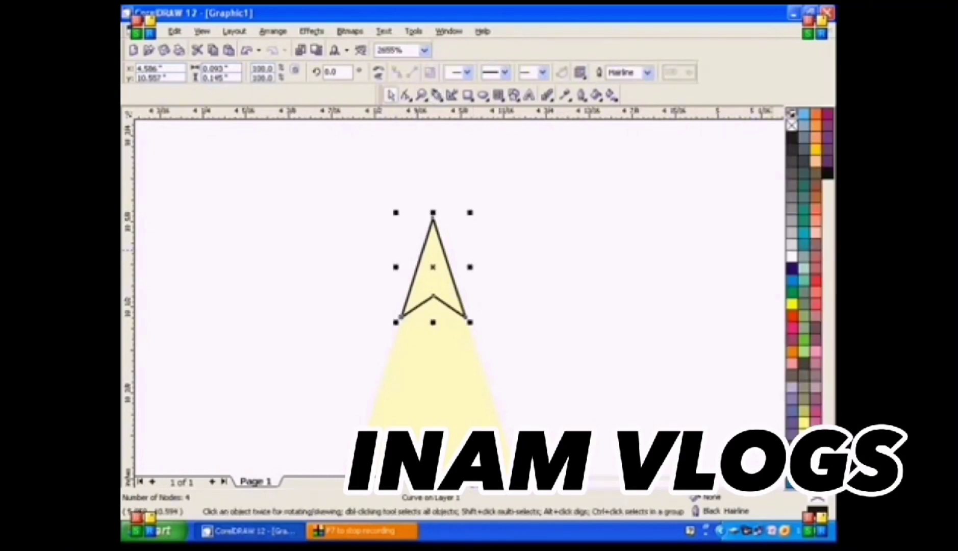
pyautogui.click(792, 137)
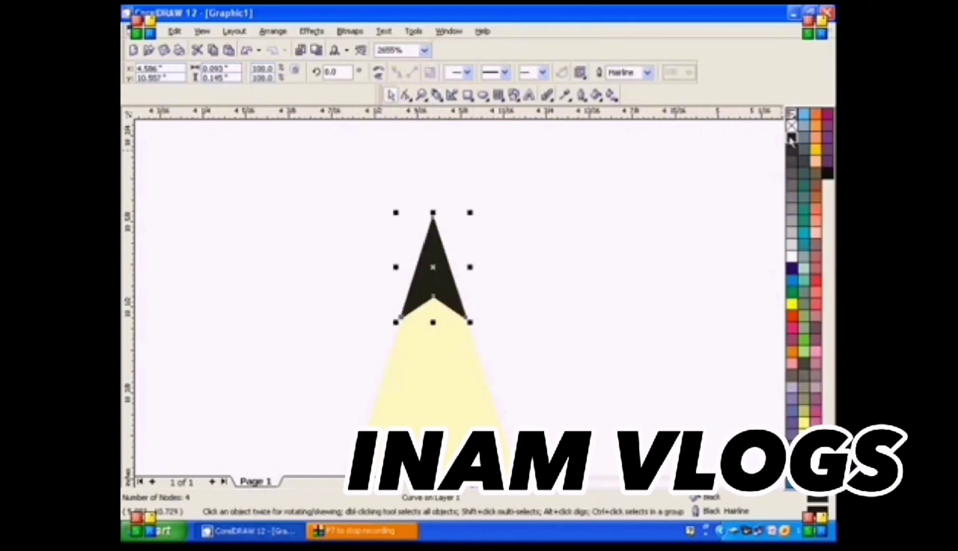
# Draw an upright ellipse about 0.09 by 0.15 inches across the upper edge of the light green strip.
pyautogui.click(422, 96)
pyautogui.hotkey('shift', 'F4')
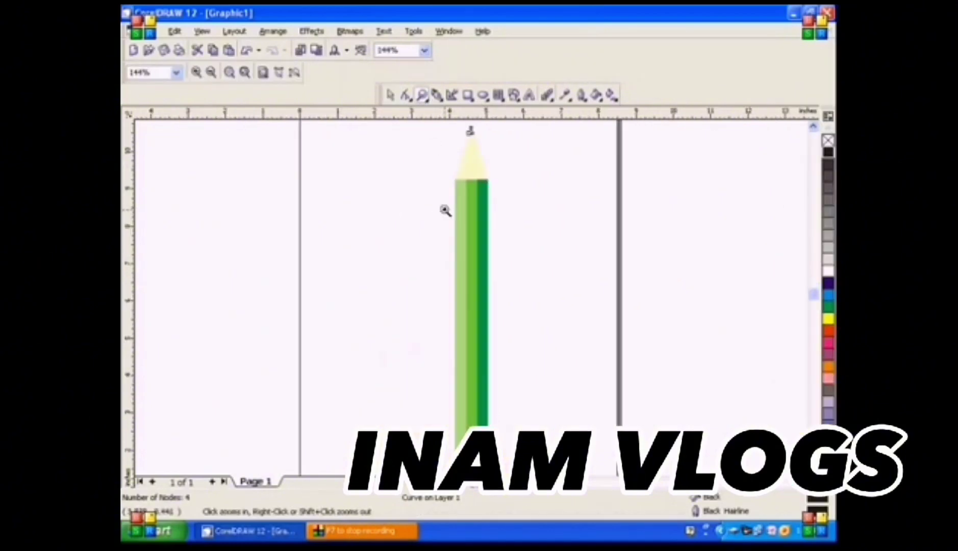
pyautogui.moveTo(442, 163); pyautogui.dragTo(519, 200)
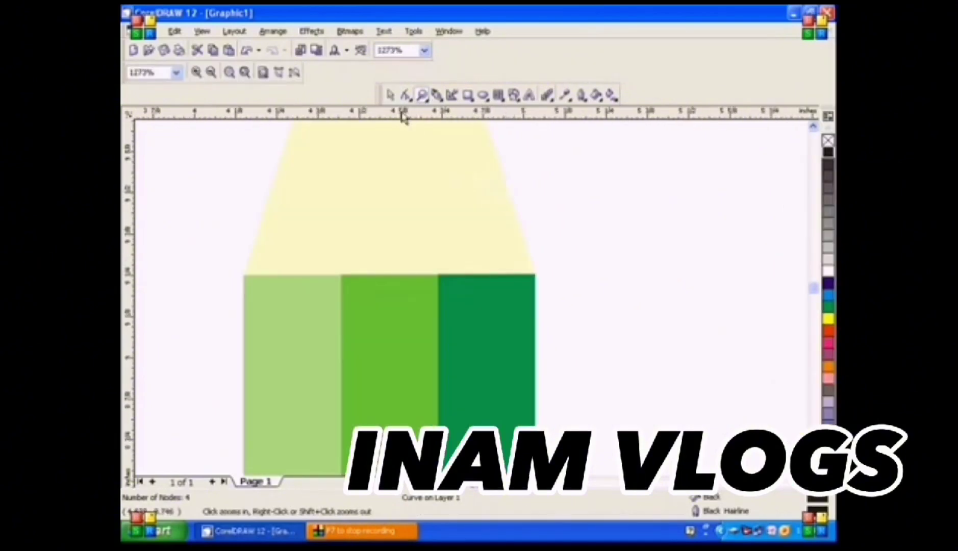
pyautogui.click(391, 95)
pyautogui.click(482, 96)
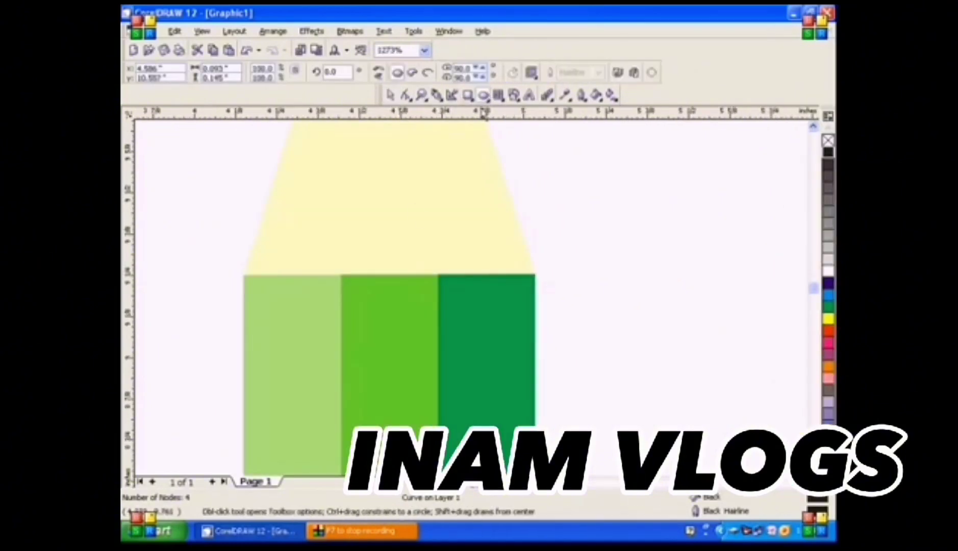
pyautogui.moveTo(262, 254); pyautogui.dragTo(292, 302)
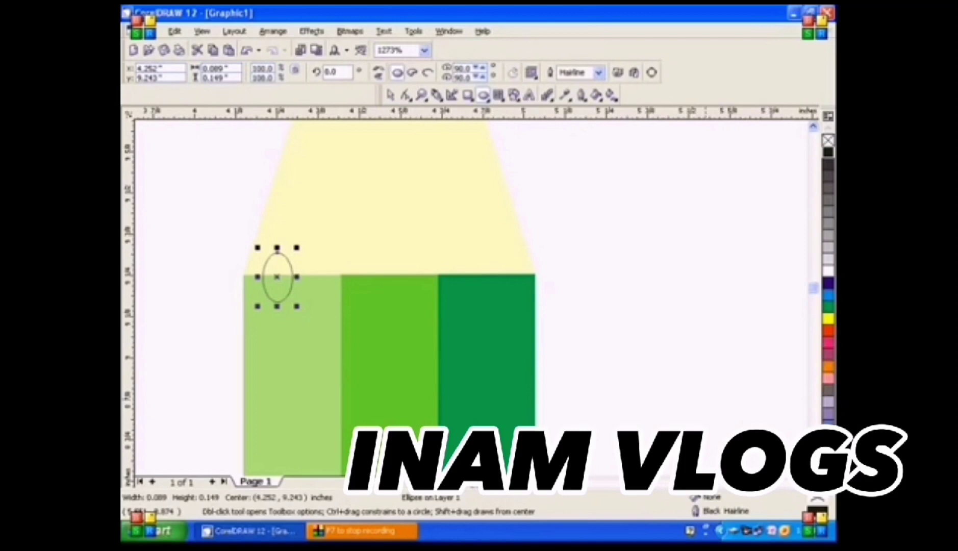
# Fill the small ellipse with Pale Yellow and remove its outline.
pyautogui.click(829, 428)
pyautogui.click(816, 160)
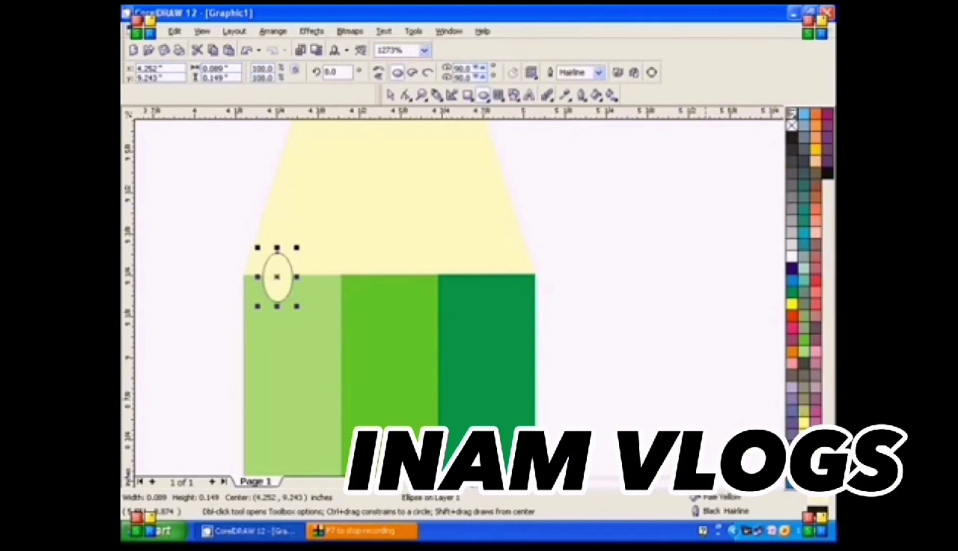
pyautogui.rightClick(792, 125)
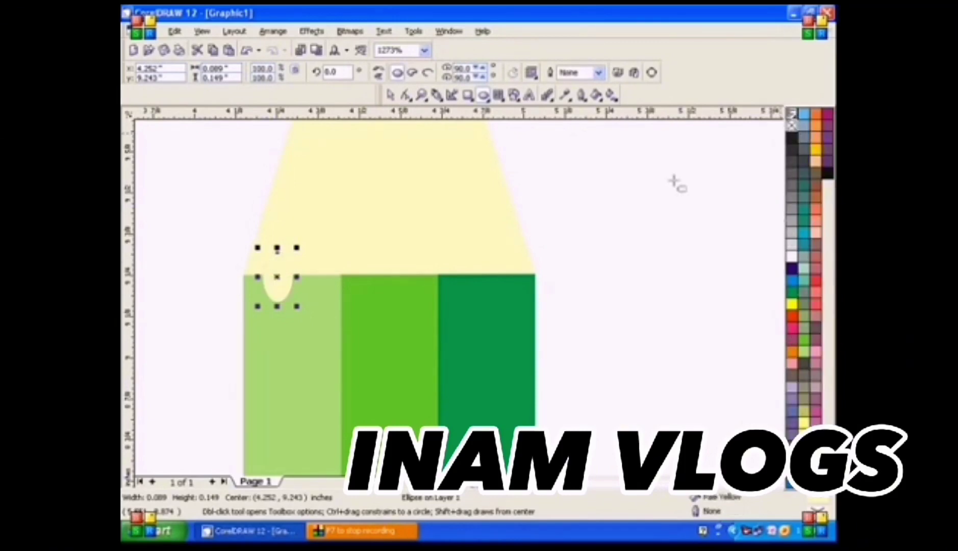
# Rotate the pale yellow ellipse to about 350 degrees and move it to the light green strip's outer upper corner.
pyautogui.click(293, 259)
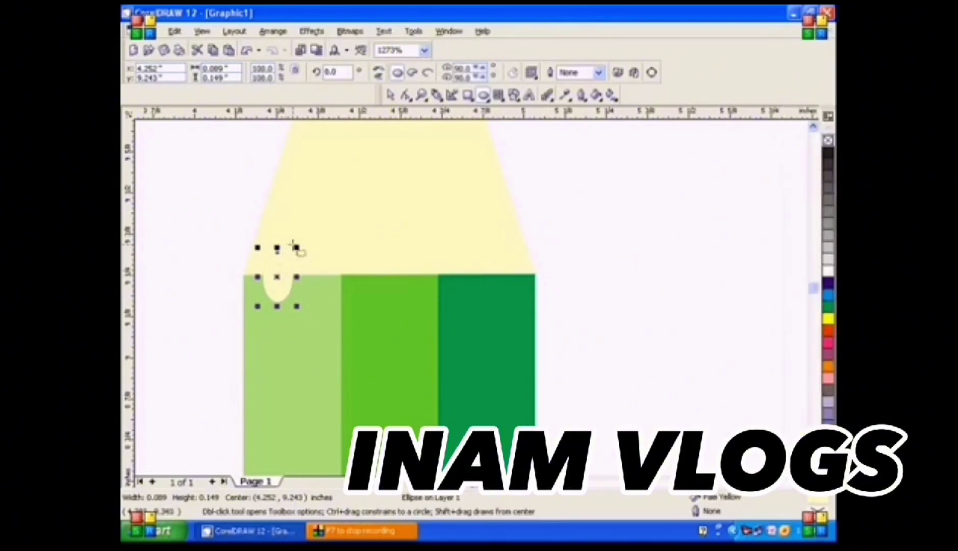
pyautogui.click(278, 270)
pyautogui.moveTo(297, 248); pyautogui.dragTo(264, 274)
pyautogui.click(279, 278)
# Duplicate the tilted ellipse and repeat it at even spacing along the upper ends of all three strips to form a scalloped edge.
pyautogui.hotkey('ctrl', 'd')
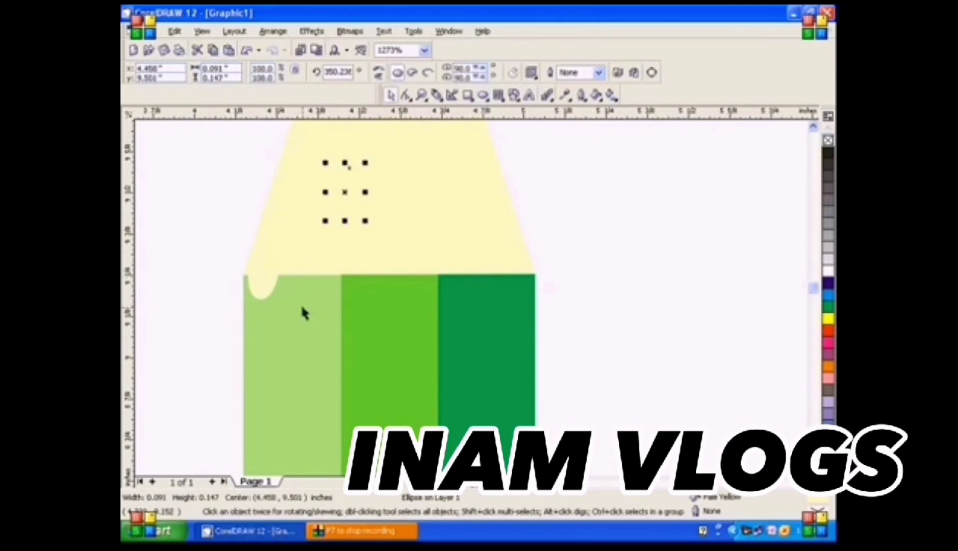
pyautogui.moveTo(346, 197); pyautogui.dragTo(295, 279)
pyautogui.hotkey('ctrl', 'd')
pyautogui.hotkey('ctrl', 'd')
pyautogui.hotkey('ctrl', 'd')
pyautogui.hotkey('ctrl', 'd')
pyautogui.hotkey('ctrl', 'd')
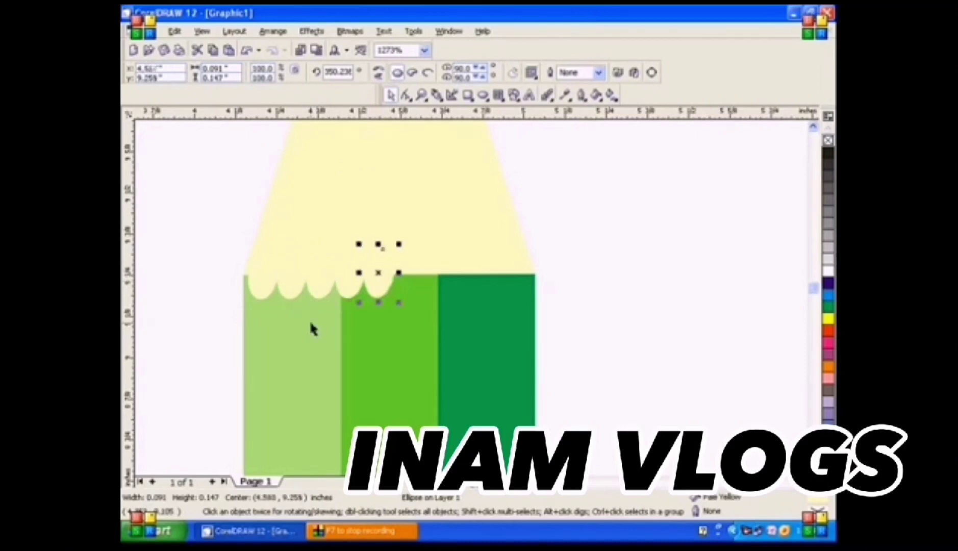
pyautogui.hotkey('ctrl', 'd')
pyautogui.hotkey('ctrl', 'd')
pyautogui.hotkey('ctrl', 'd')
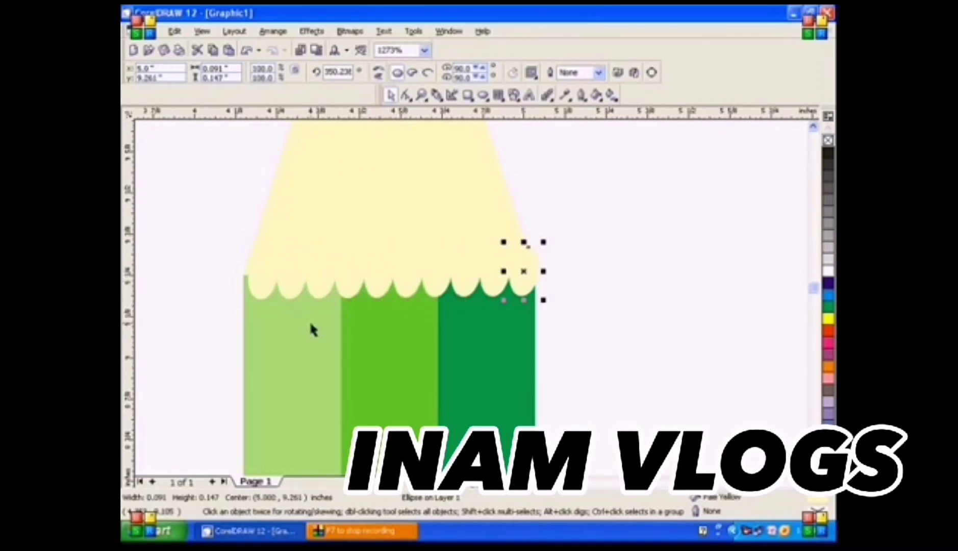
# Redo the last ellipse copy and shift it inward so it stays within the dark green strip's outer edge.
pyautogui.hotkey('ctrl', 'z')
pyautogui.hotkey('ctrl', 'd')
pyautogui.moveTo(524, 278); pyautogui.dragTo(518, 280)
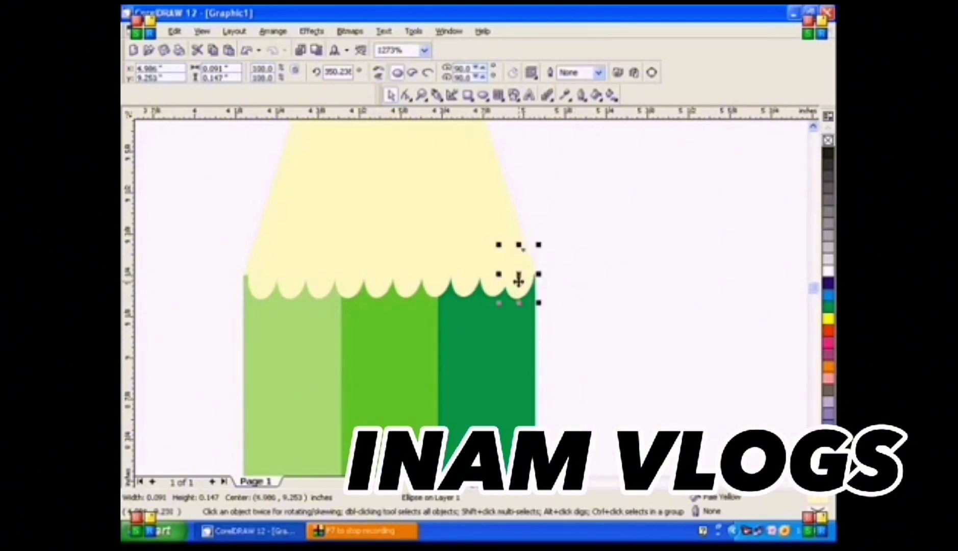
pyautogui.click(605, 284)
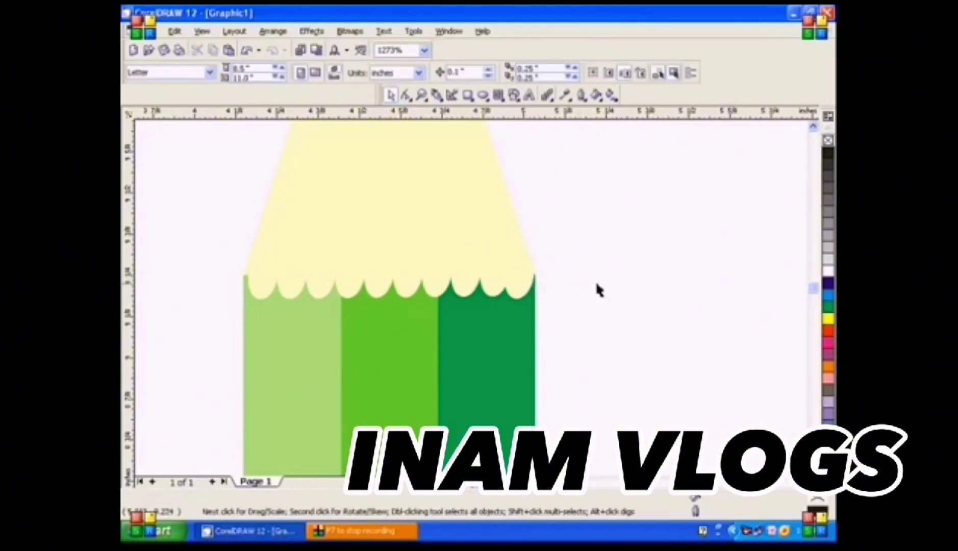
# Draw a rectangle about 0.88 by 0.22 inches directly below the lower ends of the three strips, matching their combined width.
pyautogui.doubleClick(420, 96)
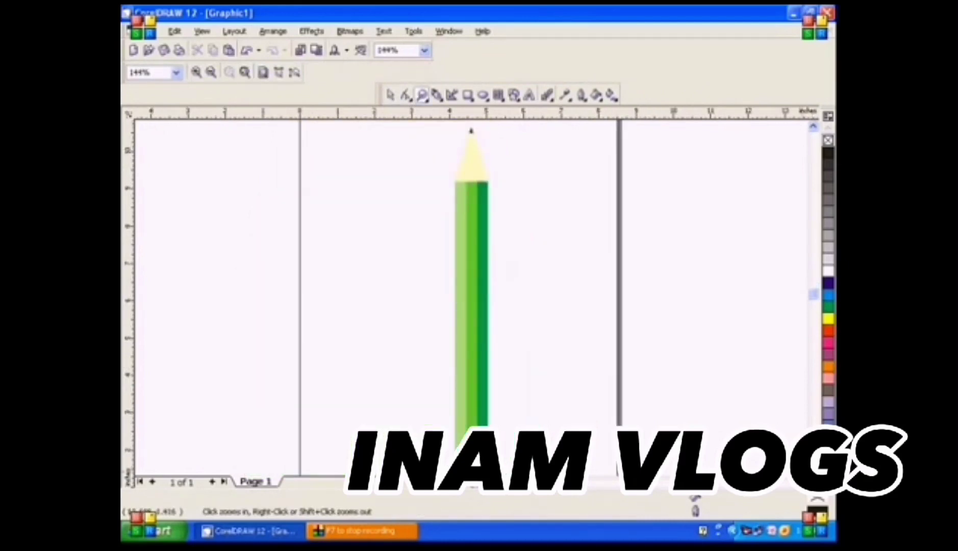
pyautogui.scroll(-3, 502, 434)
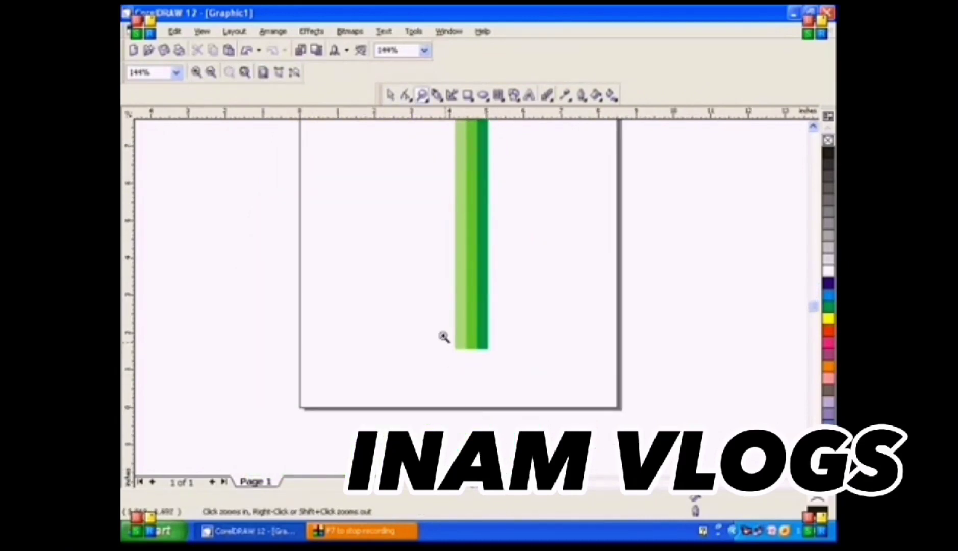
pyautogui.moveTo(443, 337); pyautogui.dragTo(504, 399)
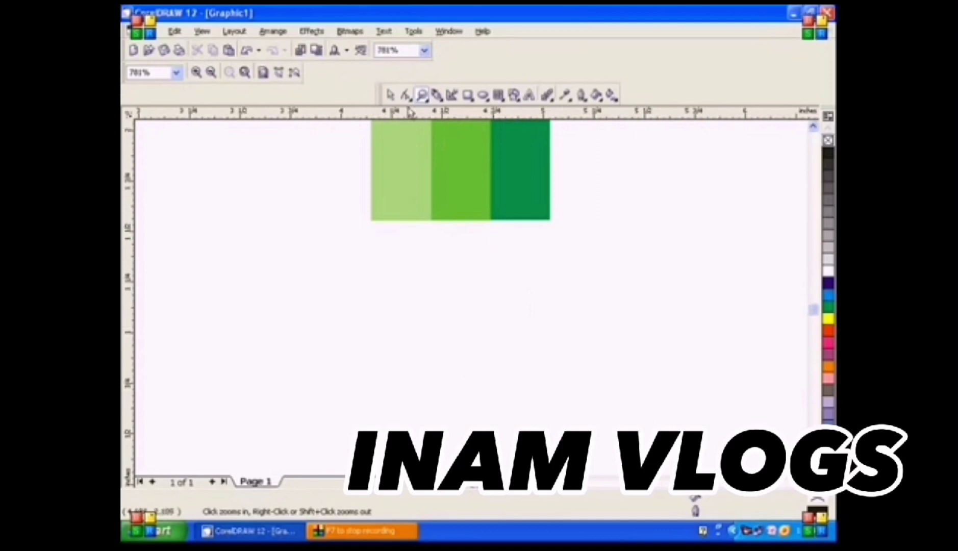
pyautogui.click(468, 96)
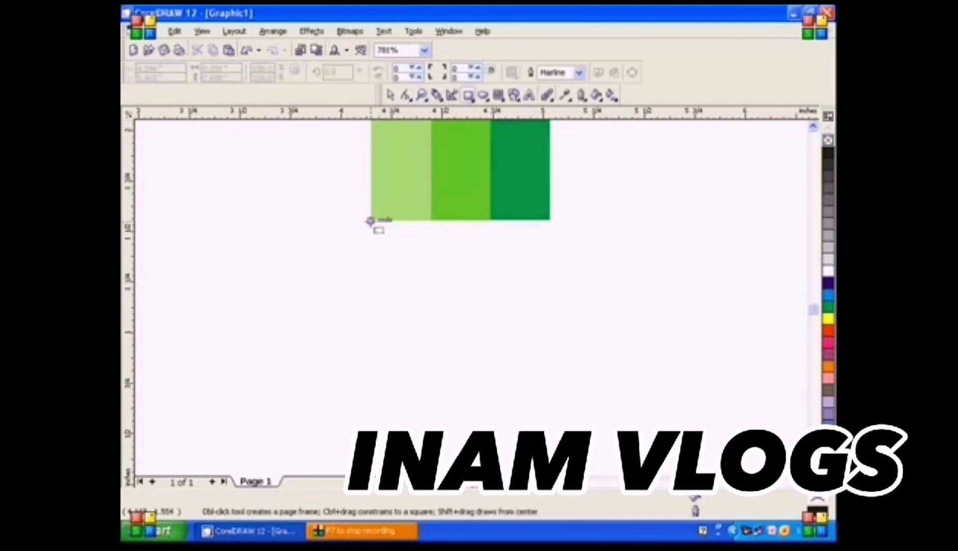
pyautogui.moveTo(371, 220); pyautogui.dragTo(550, 265)
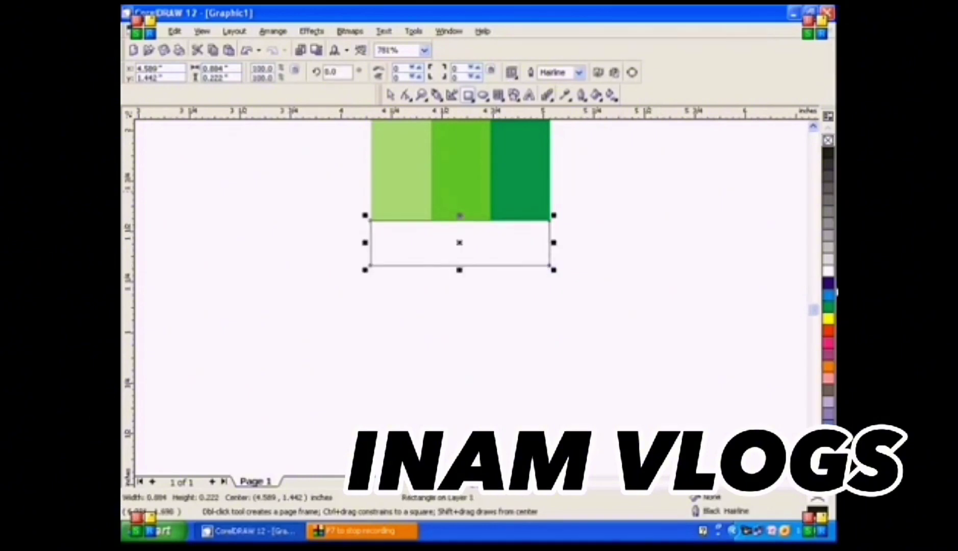
# Set the rectangle's fill and outline to 10% Black and nudge it up 0.1 inches over the strips' lower ends.
pyautogui.click(827, 266)
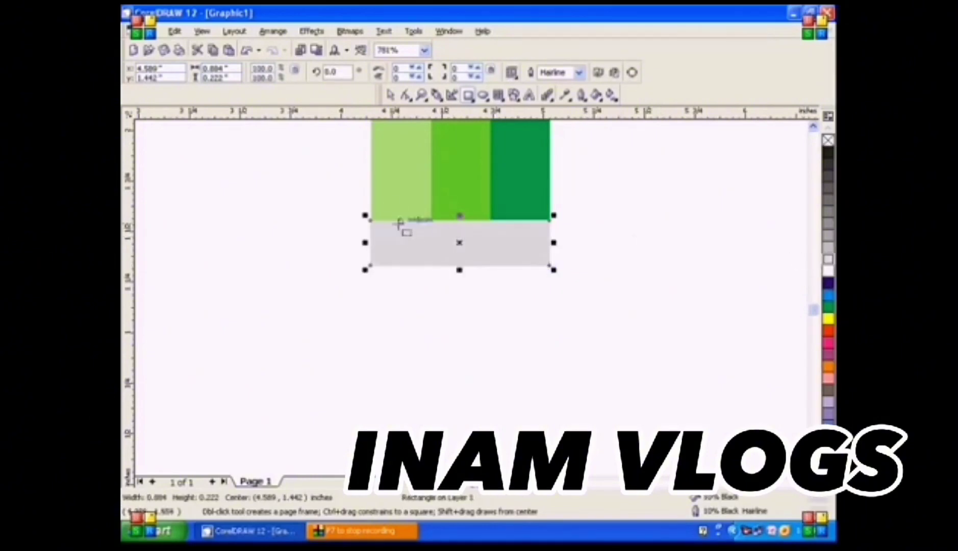
pyautogui.click(392, 96)
pyautogui.press('Up')
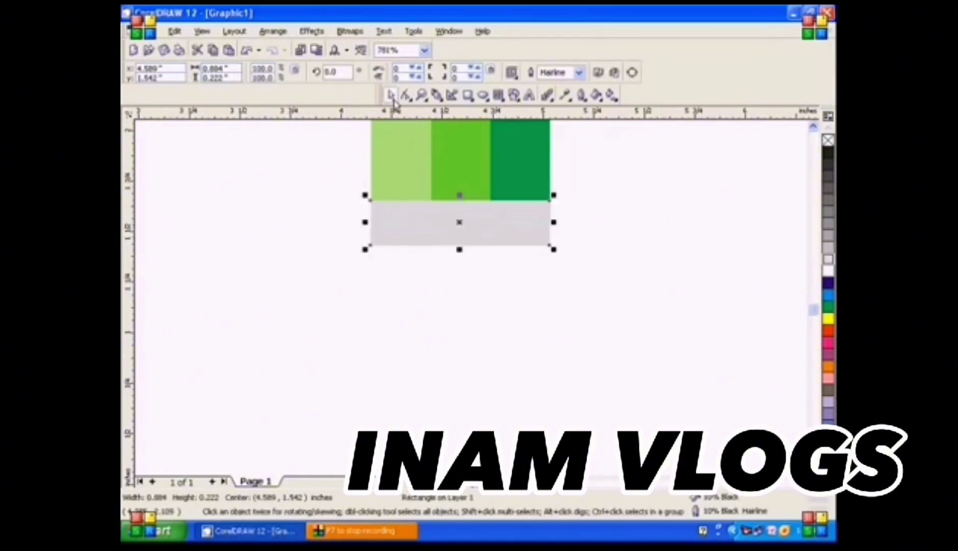
# Draw a rectangle about 0.88 by 0.51 inches at the light grey band's lower part, filled with 20% Black and without outline.
pyautogui.click(469, 96)
pyautogui.moveTo(371, 237); pyautogui.dragTo(550, 341)
pyautogui.click(831, 251)
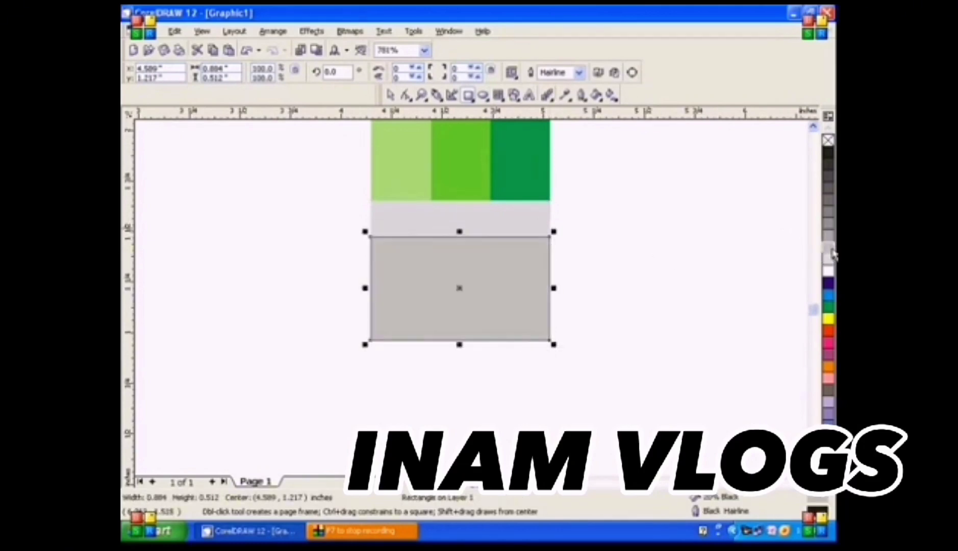
pyautogui.rightClick(828, 140)
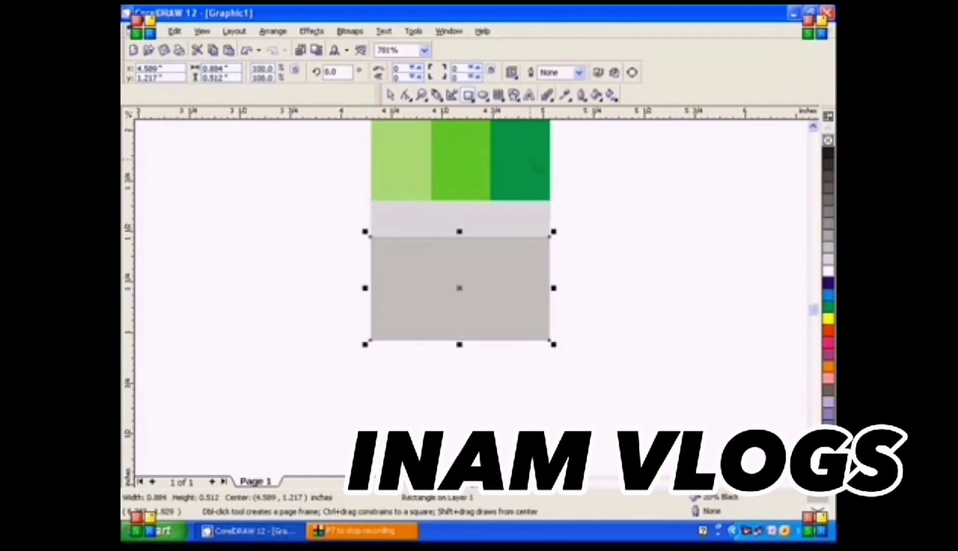
# Convert the 20% Black rectangle to curves and bow its lower edge downward into a rounded end.
pyautogui.click(392, 96)
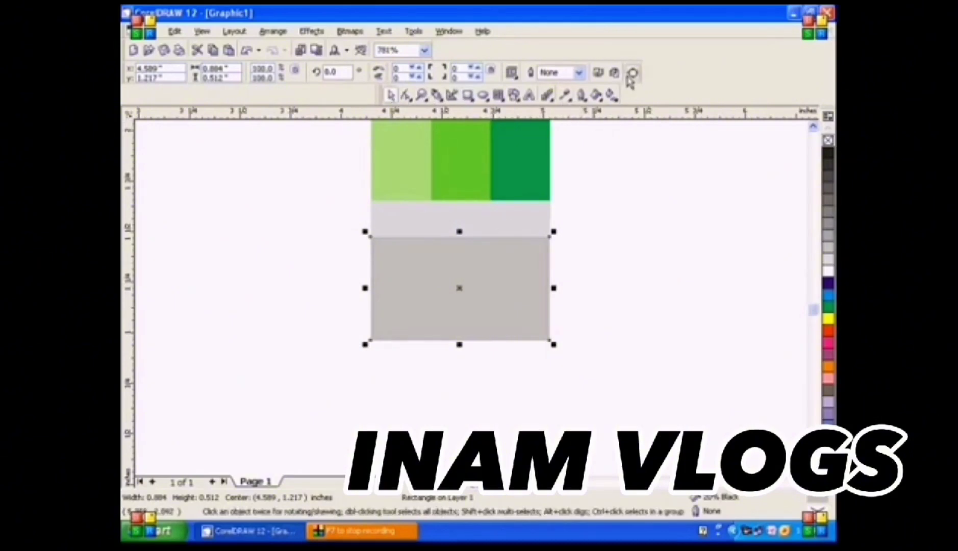
pyautogui.click(632, 72)
pyautogui.click(406, 96)
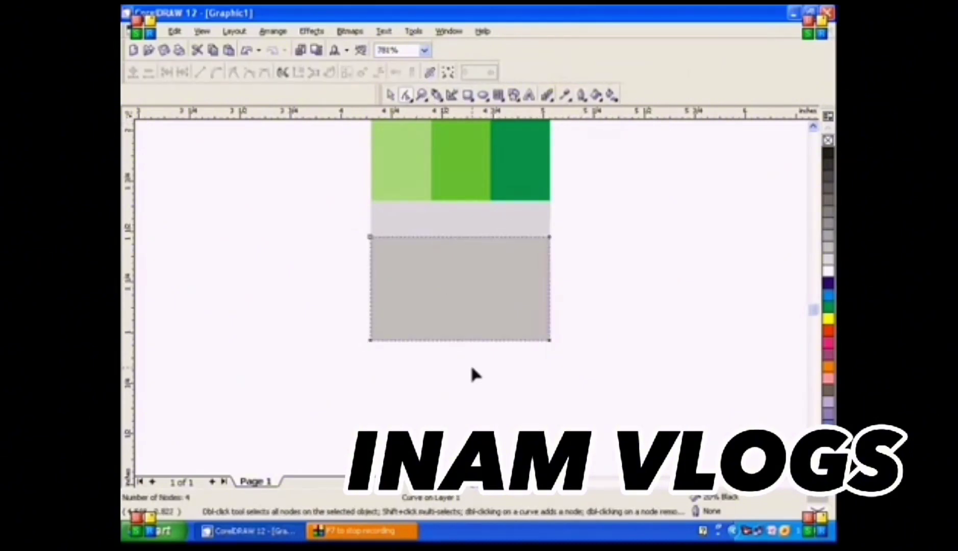
pyautogui.click(453, 341)
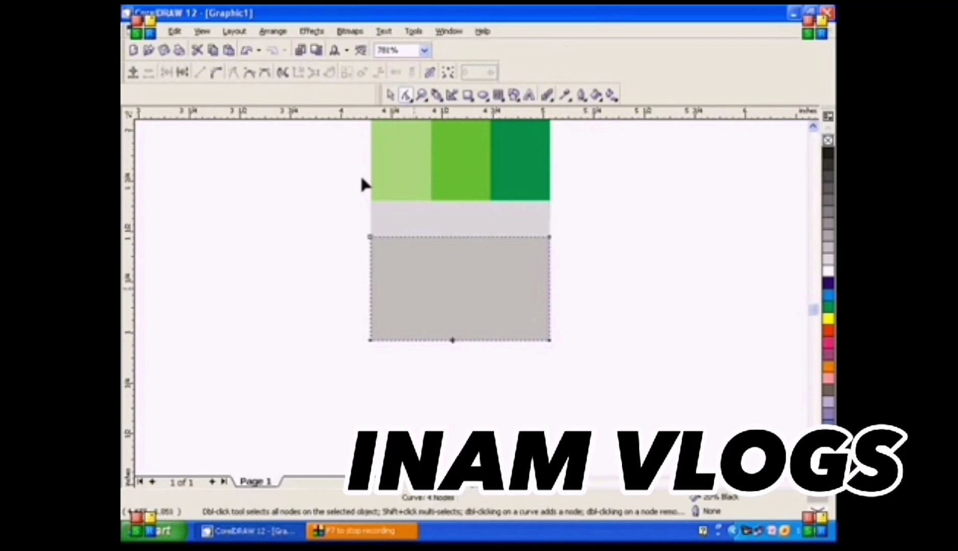
pyautogui.click(216, 75)
pyautogui.moveTo(430, 341); pyautogui.dragTo(433, 408)
pyautogui.moveTo(490, 340); pyautogui.dragTo(490, 394)
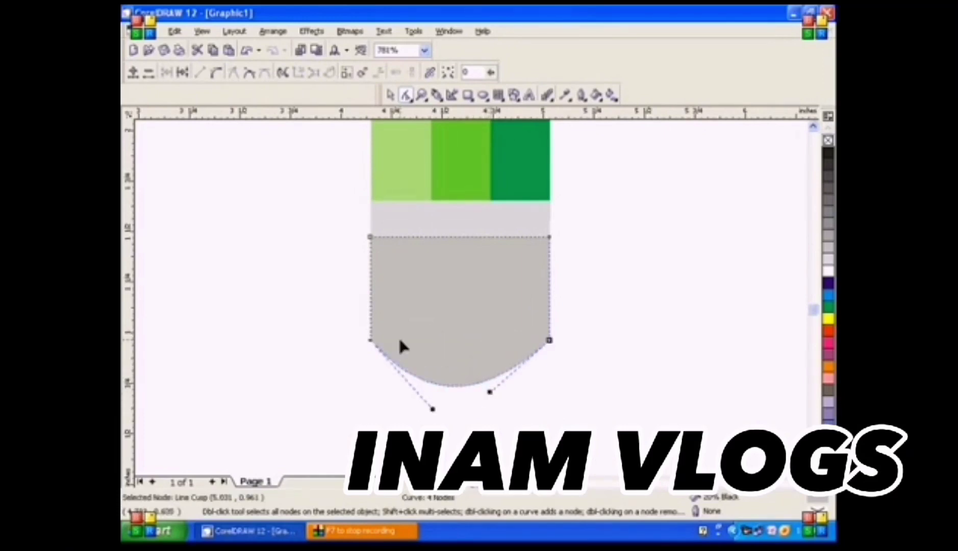
# Move the rounded grey end straight down, clear of the light grey band above it.
pyautogui.click(421, 95)
pyautogui.press('F4')
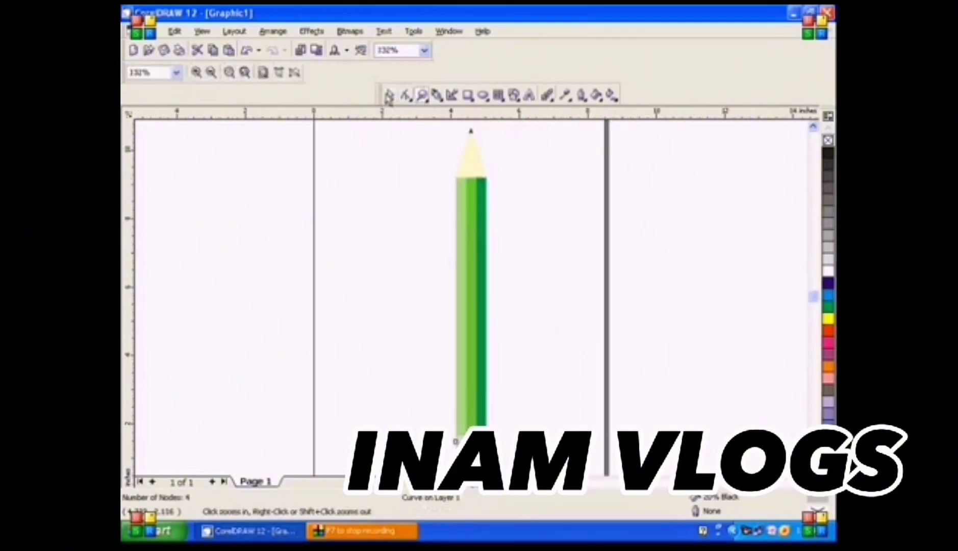
pyautogui.click(390, 95)
pyautogui.click(568, 270)
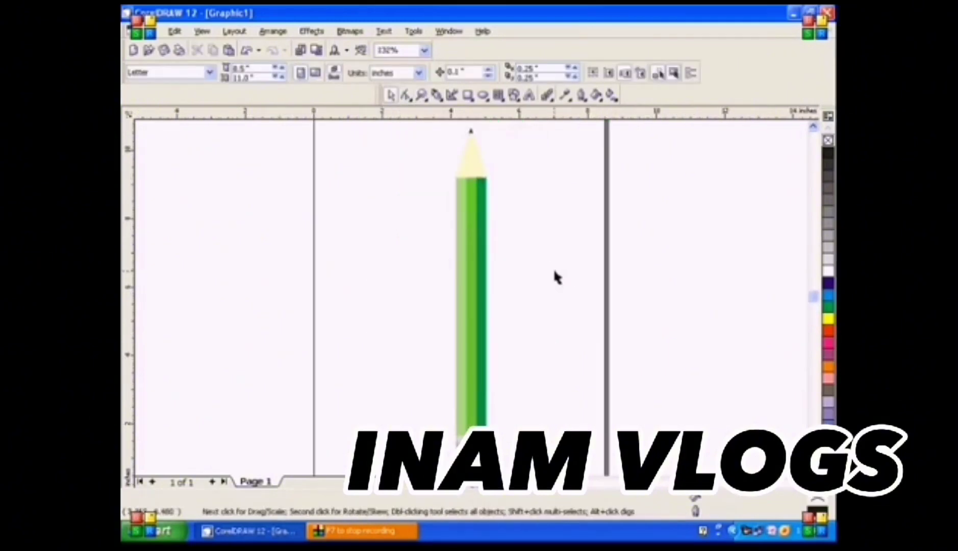
pyautogui.click(421, 95)
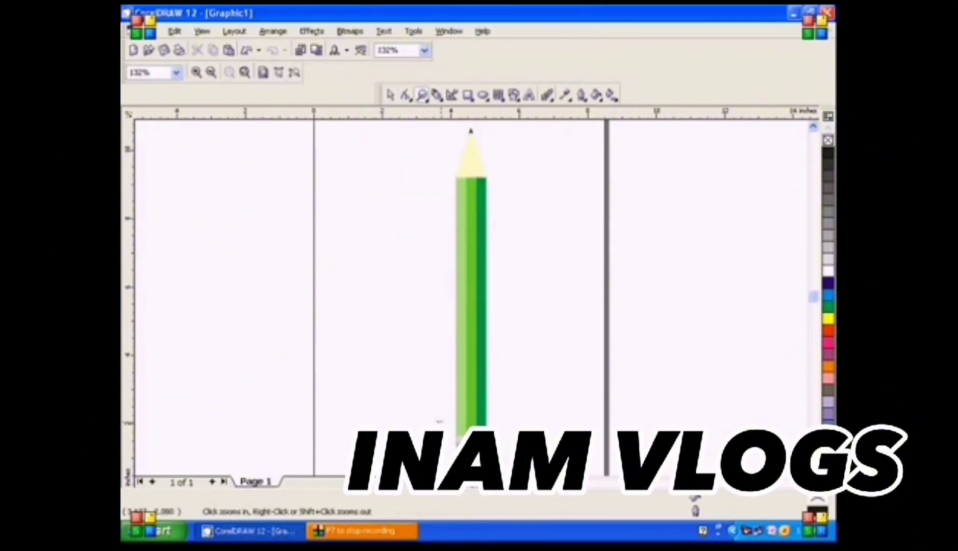
pyautogui.moveTo(439, 422); pyautogui.dragTo(510, 449)
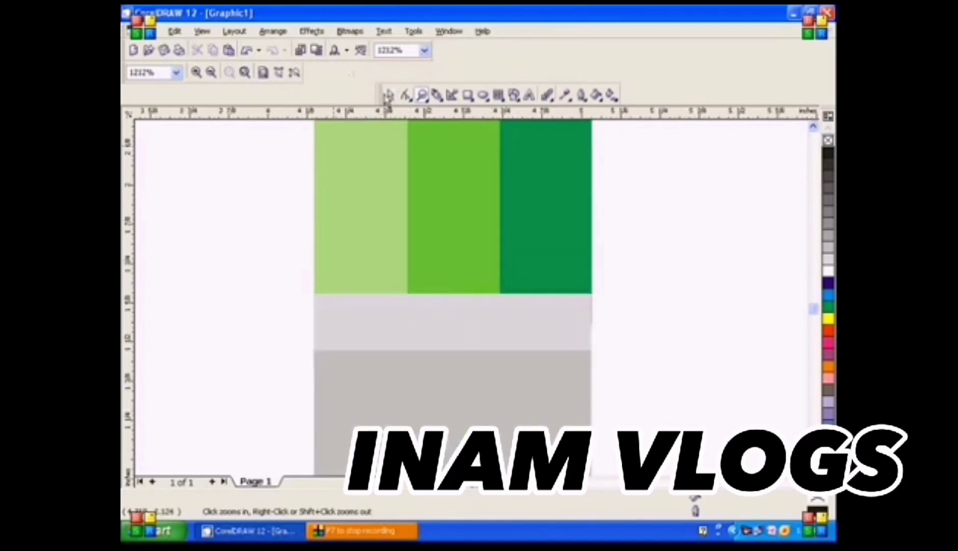
pyautogui.click(389, 96)
pyautogui.moveTo(452, 403); pyautogui.dragTo(451, 440)
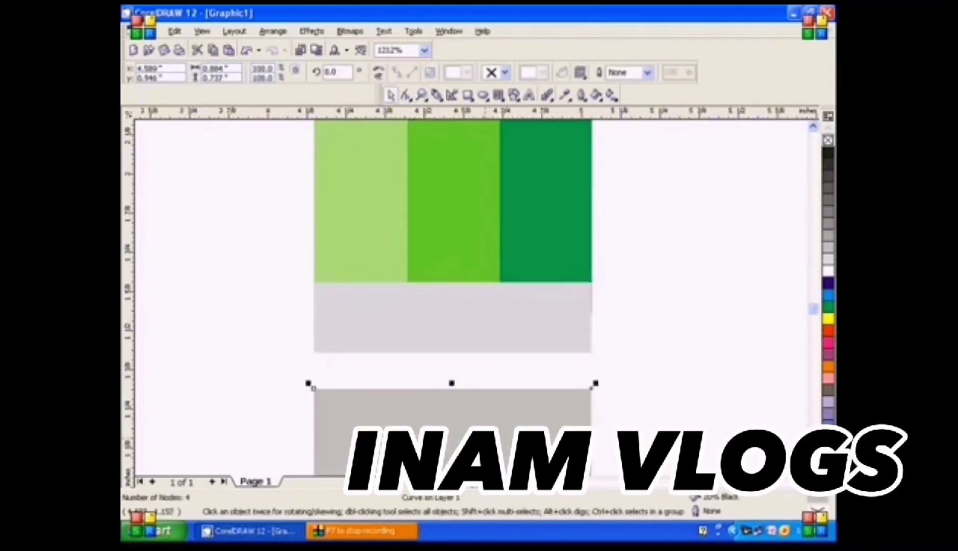
# Narrow the light grey band to about 0.29 inches beneath the dark green strip and fill it with 30% Black.
pyautogui.click(490, 347)
pyautogui.moveTo(312, 317); pyautogui.dragTo(496, 322)
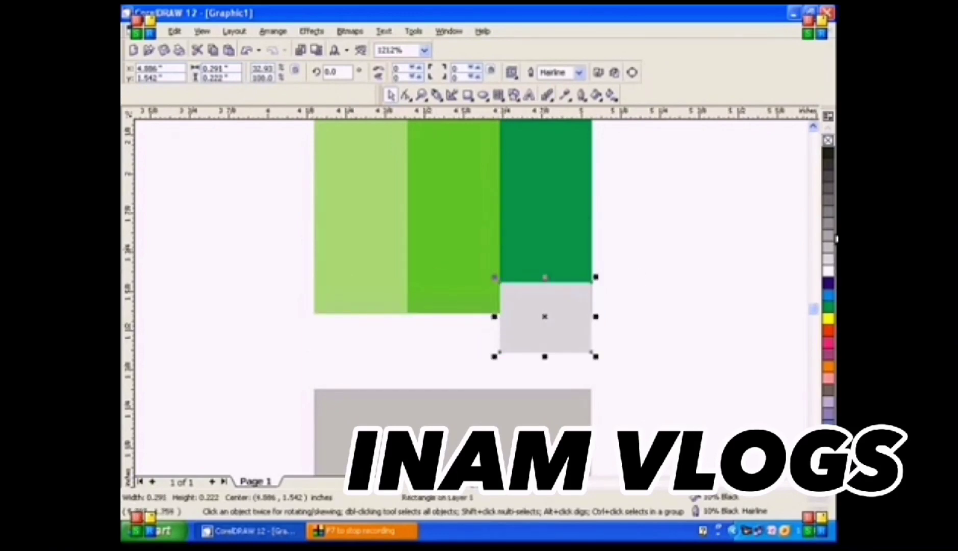
pyautogui.click(828, 235)
# Duplicate the 30% Black block twice, filling the copies with 20% and 10% Black, and set them under the middle and light green strips.
pyautogui.hotkey('ctrl', 'd')
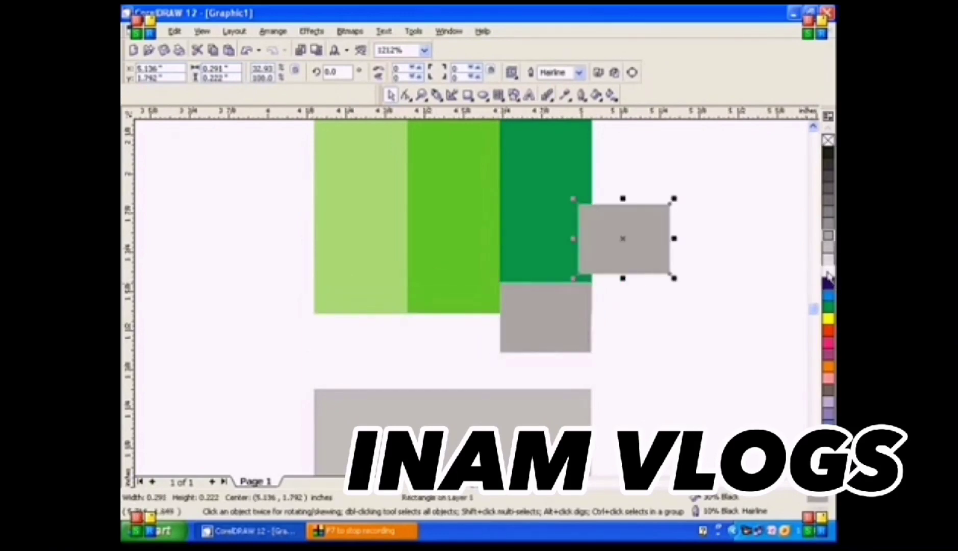
pyautogui.click(829, 248)
pyautogui.hotkey('ctrl', 'd')
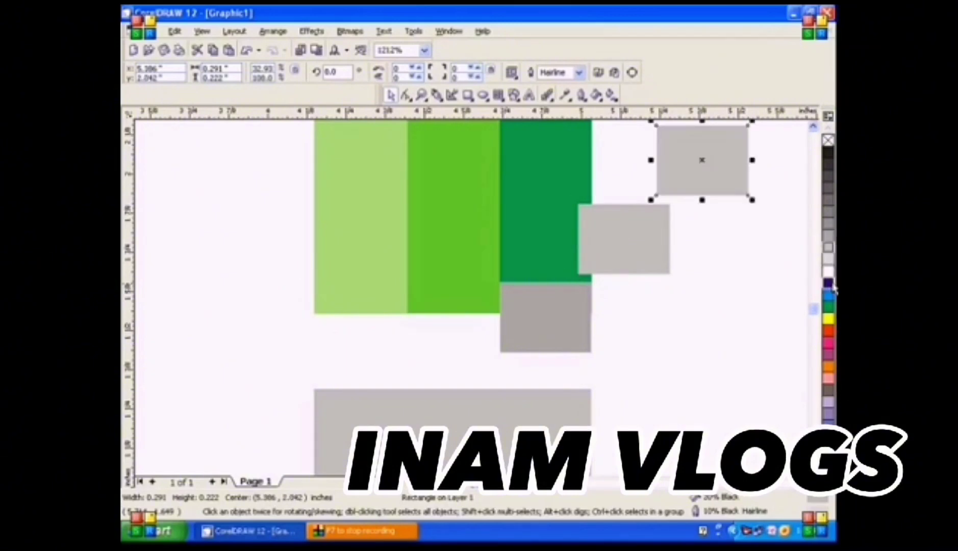
pyautogui.click(828, 260)
pyautogui.moveTo(640, 248); pyautogui.dragTo(470, 331)
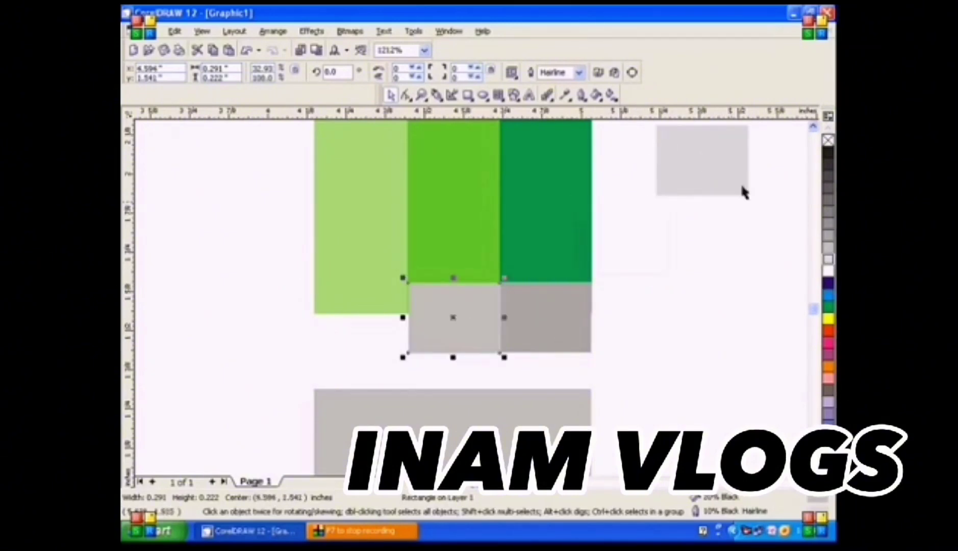
pyautogui.rightClick(828, 141)
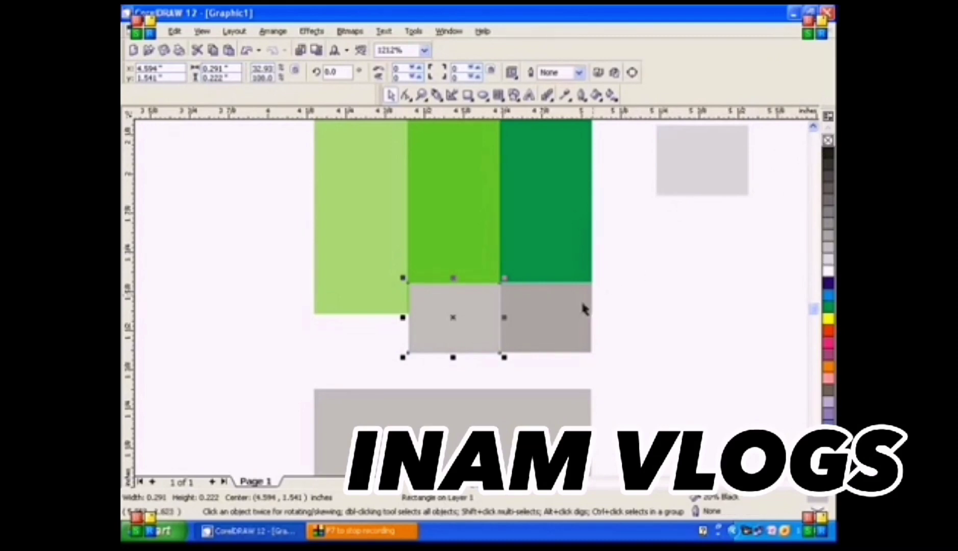
pyautogui.moveTo(692, 164); pyautogui.dragTo(355, 325)
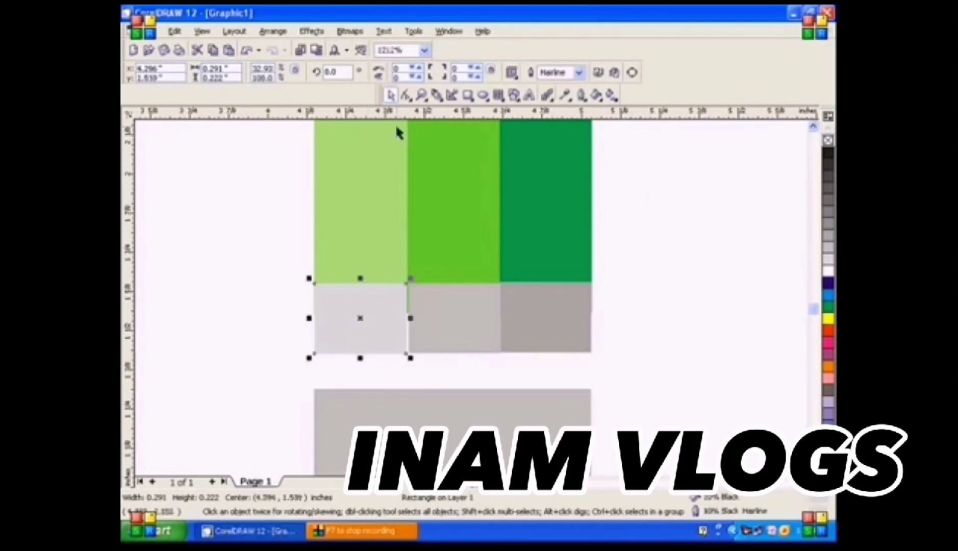
# Widen the 10% Black block to about 0.3 inches to close the gap beside it, and group the three grey blocks.
pyautogui.click(421, 95)
pyautogui.moveTo(295, 257); pyautogui.dragTo(595, 364)
pyautogui.click(390, 95)
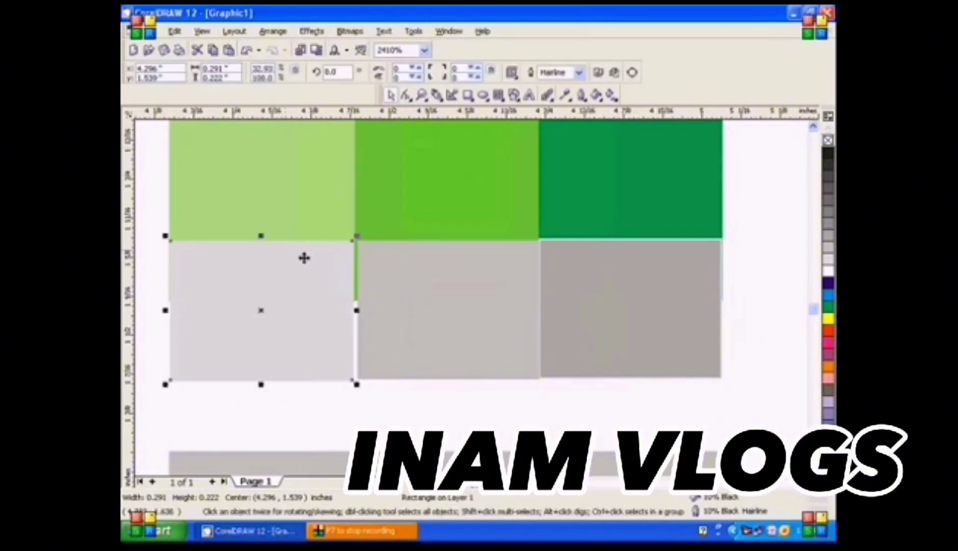
pyautogui.moveTo(303, 257); pyautogui.dragTo(287, 264)
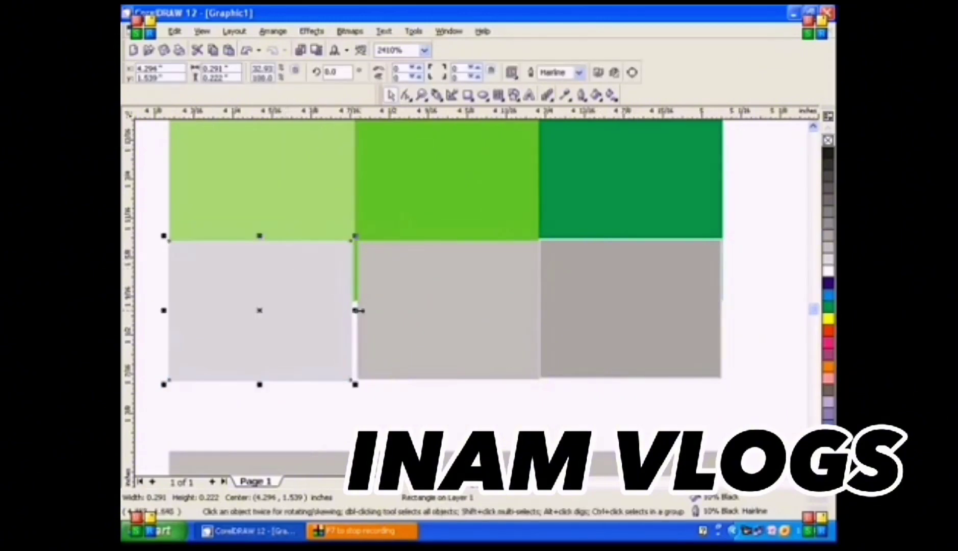
pyautogui.moveTo(355, 309); pyautogui.dragTo(359, 310)
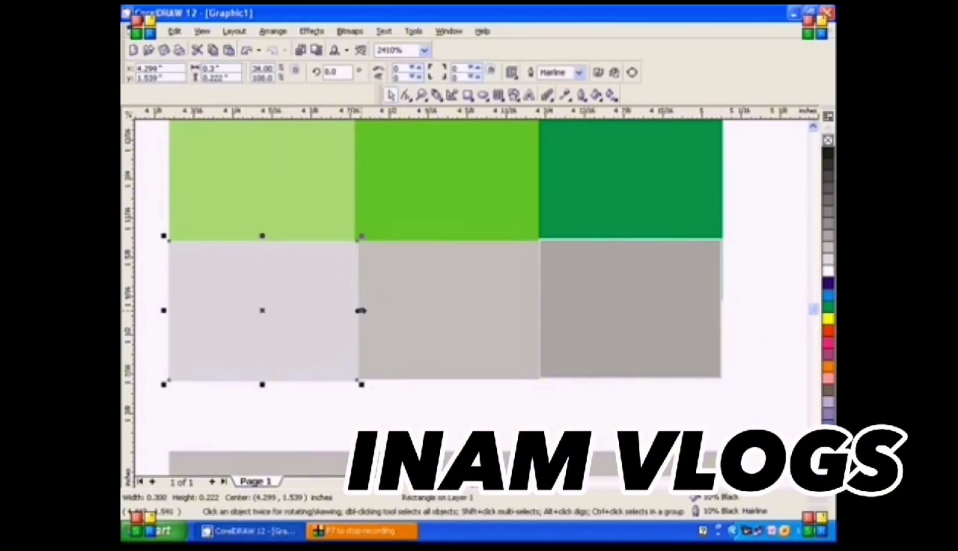
pyautogui.click(383, 314)
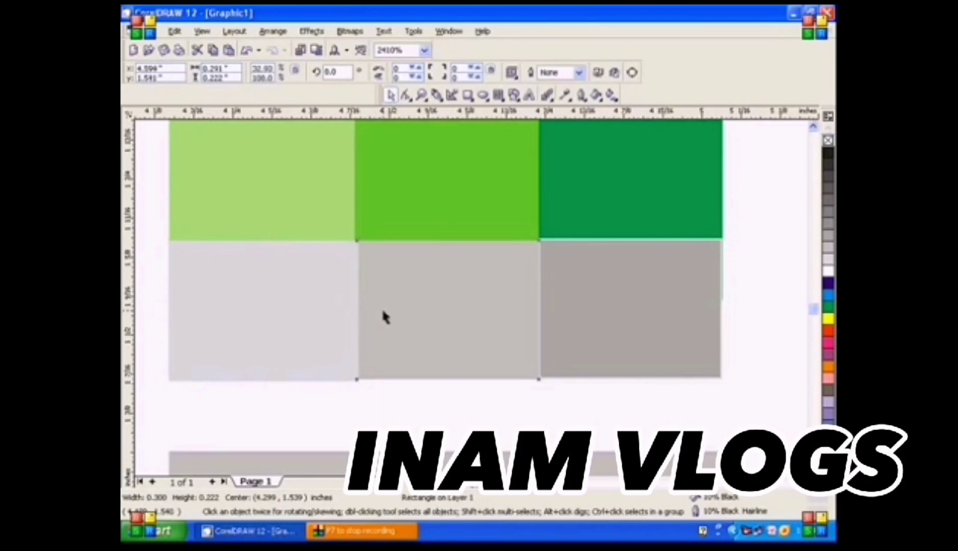
pyautogui.click(637, 307)
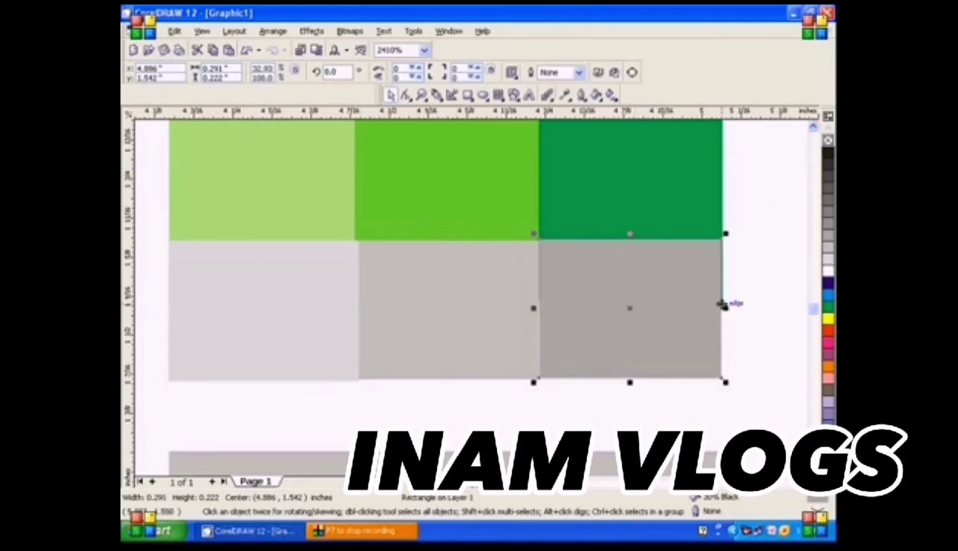
pyautogui.moveTo(725, 307)
pyautogui.mouseDown()
pyautogui.moveTo(738, 305)
pyautogui.moveTo(726, 308)
pyautogui.mouseUp()
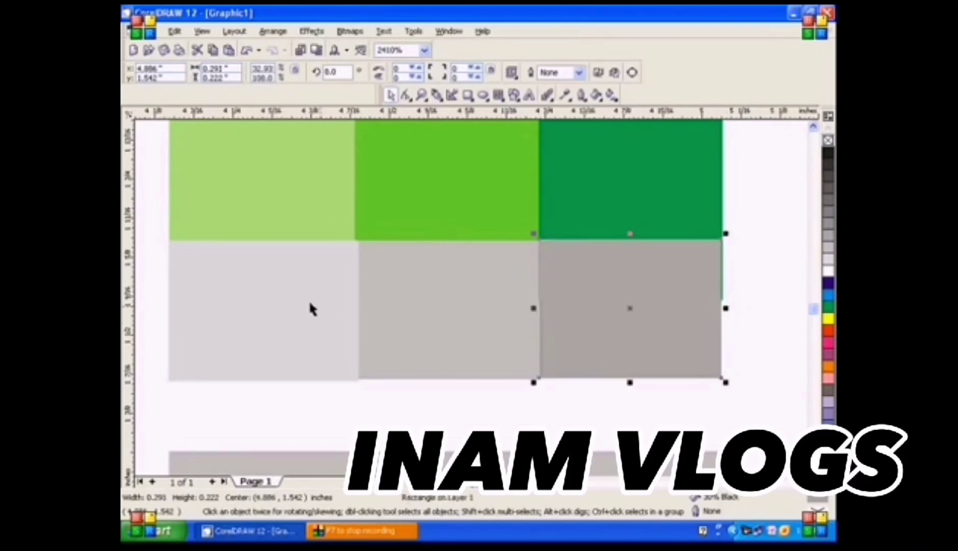
pyautogui.moveTo(755, 410); pyautogui.dragTo(159, 218)
pyautogui.click(413, 72)
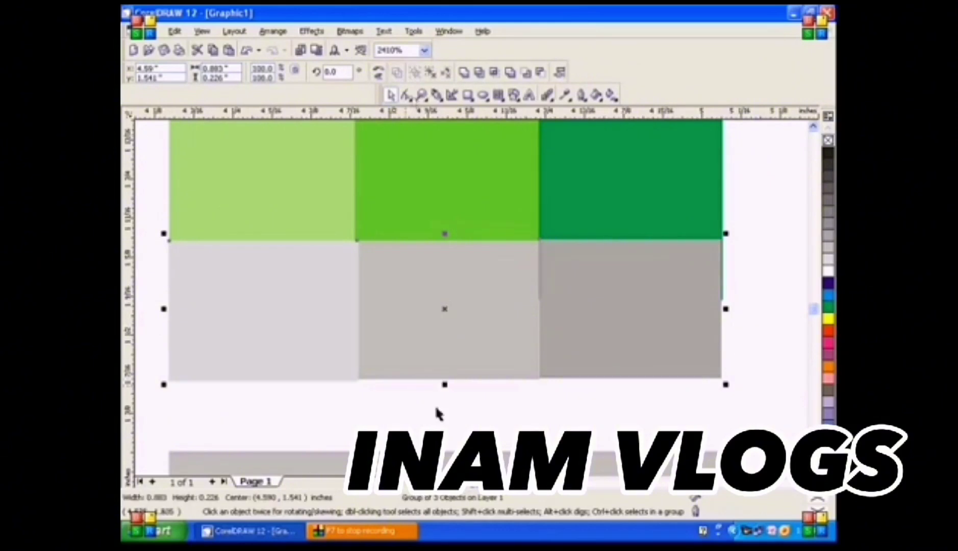
# Move the rounded grey end straight up until it meets the lower edge of the three grey blocks.
pyautogui.moveTo(445, 461); pyautogui.dragTo(442, 377)
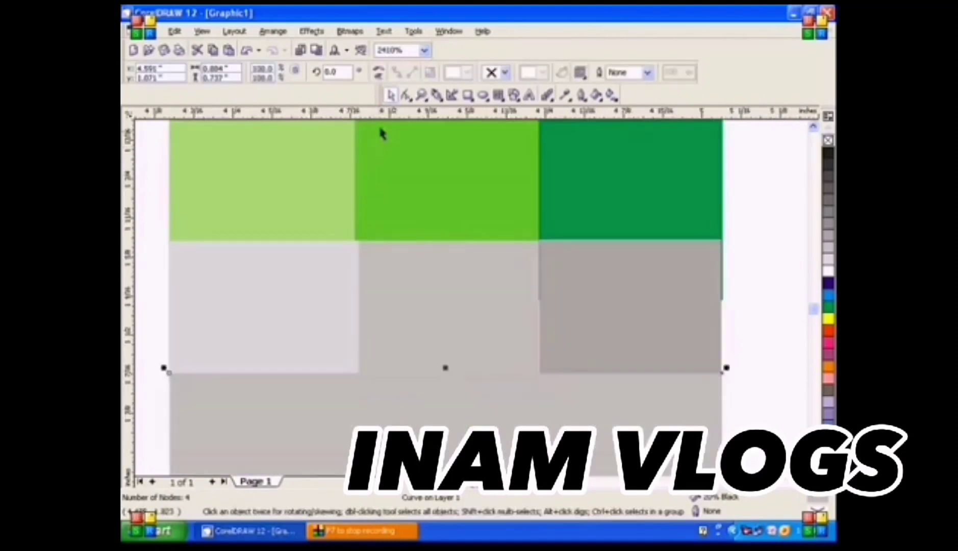
pyautogui.press('F4')
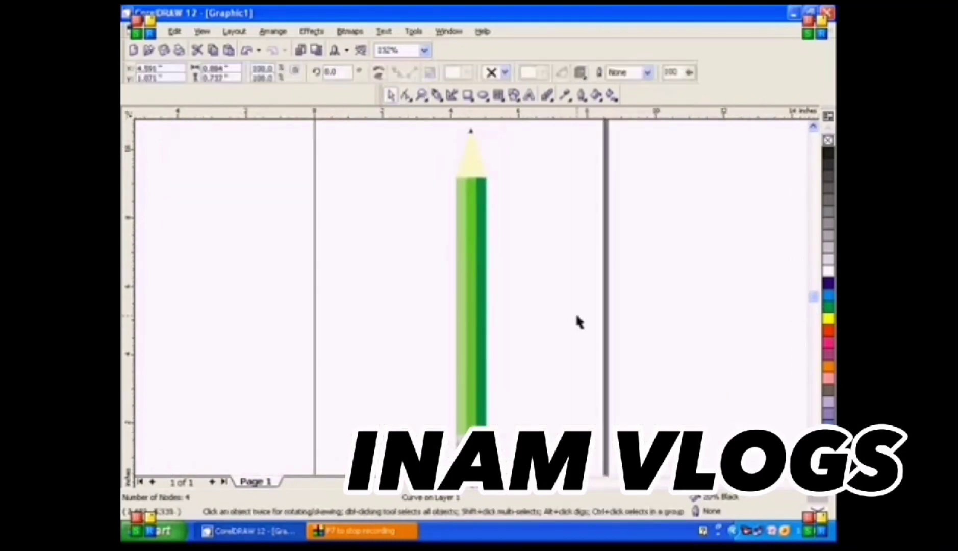
pyautogui.click(578, 321)
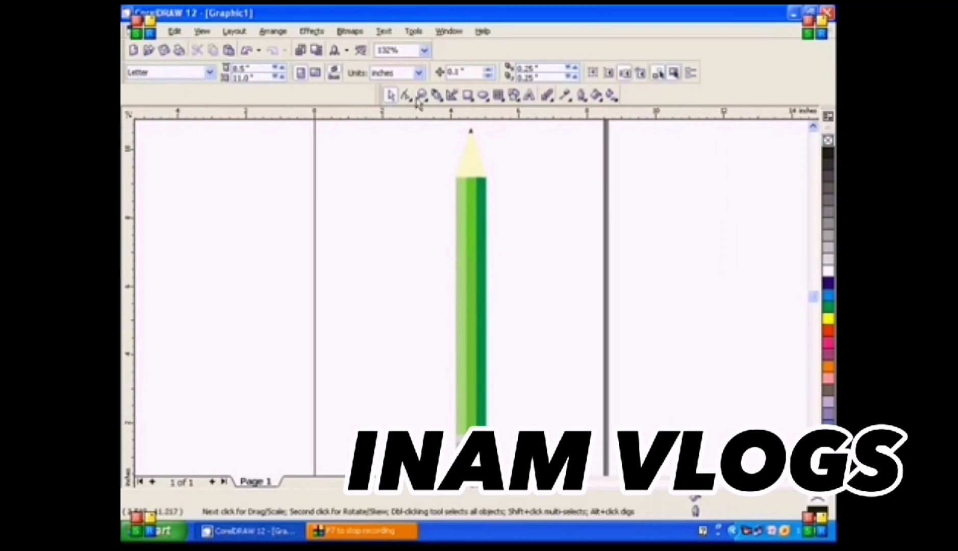
# Ungroup the three grey blocks and delete the ones under the middle green and light green strips.
pyautogui.click(422, 96)
pyautogui.moveTo(445, 421); pyautogui.dragTo(509, 445)
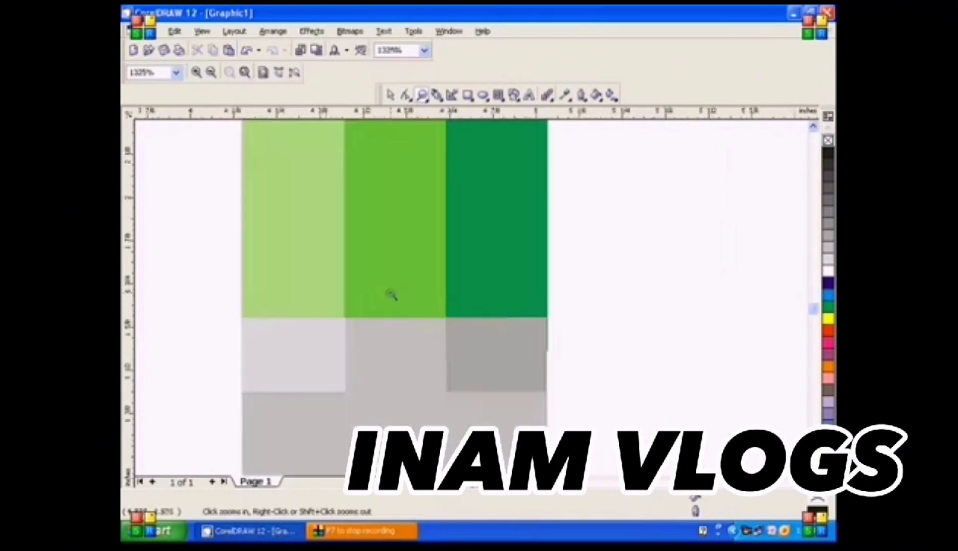
pyautogui.click(391, 95)
pyautogui.click(499, 366)
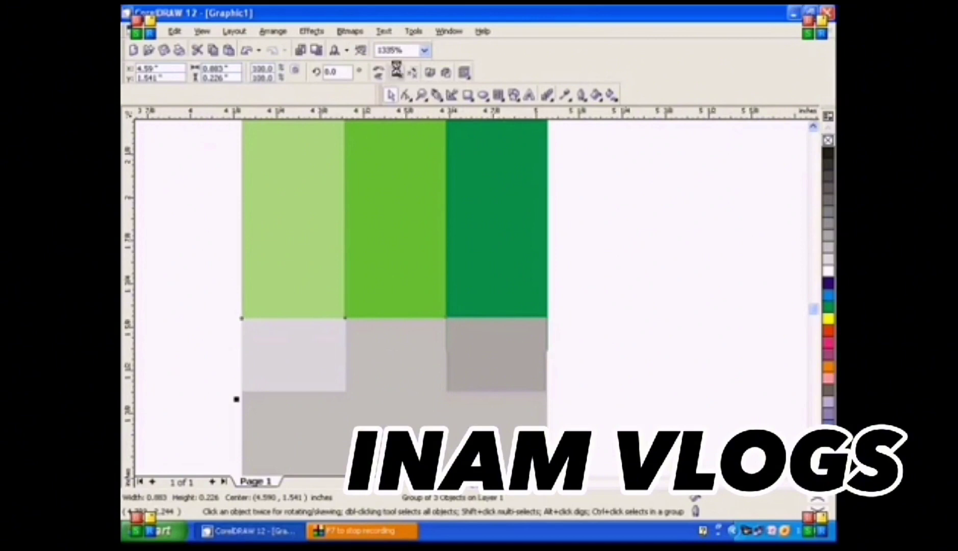
pyautogui.click(609, 346)
pyautogui.click(421, 379)
pyautogui.press('Delete')
pyautogui.click(314, 364)
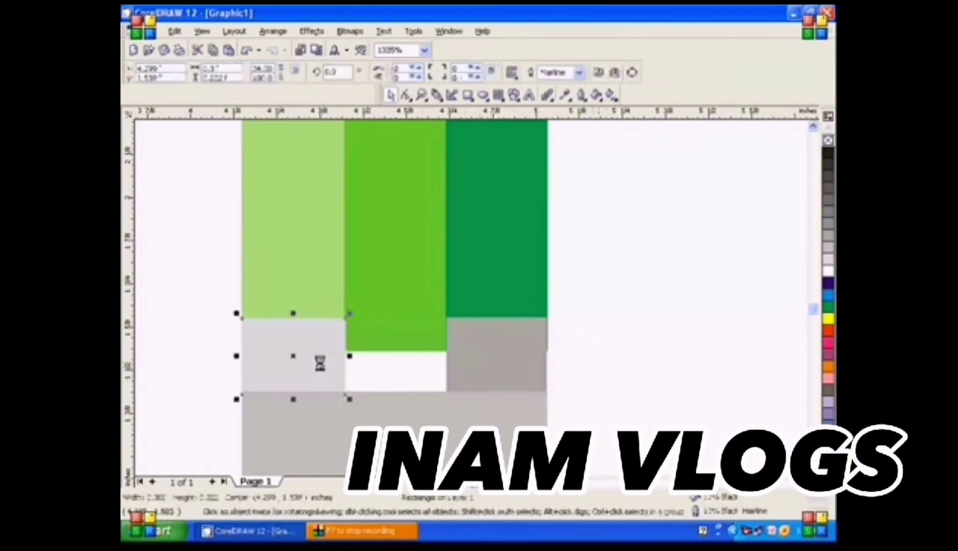
pyautogui.press('Delete')
# Widen the remaining grey block to about 0.88 inches across all three green strips and fill it with 10% Black.
pyautogui.click(441, 371)
pyautogui.moveTo(442, 355); pyautogui.dragTo(238, 363)
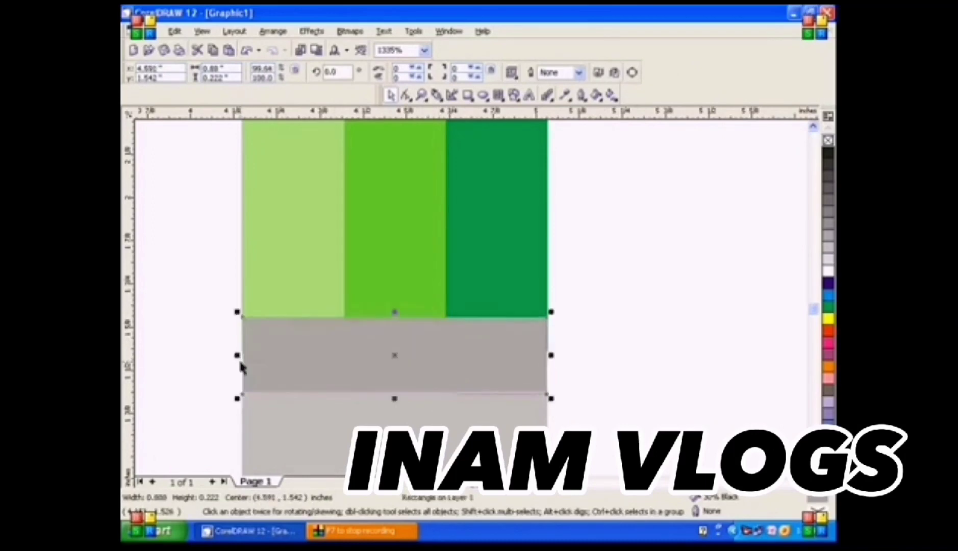
pyautogui.click(826, 263)
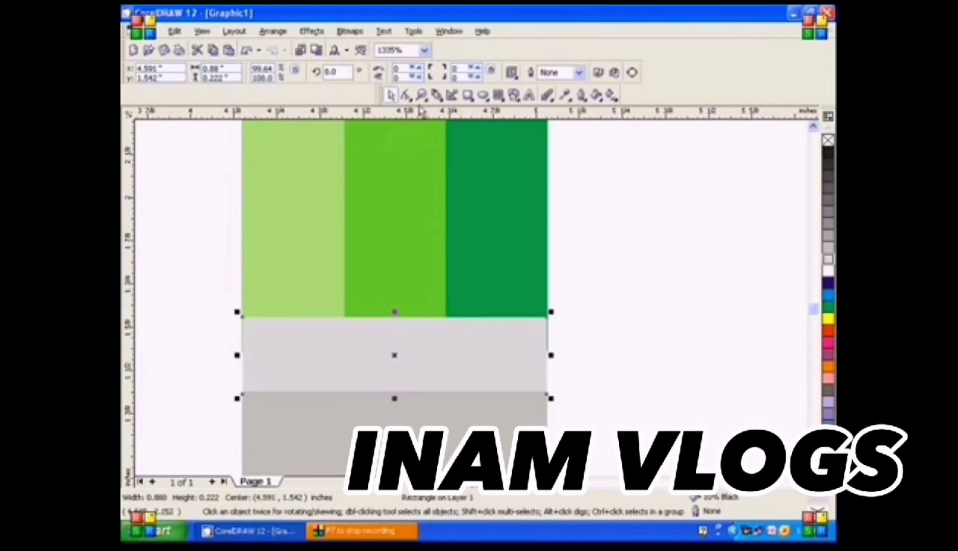
pyautogui.hotkey('shift', 'F4')
pyautogui.click(571, 386)
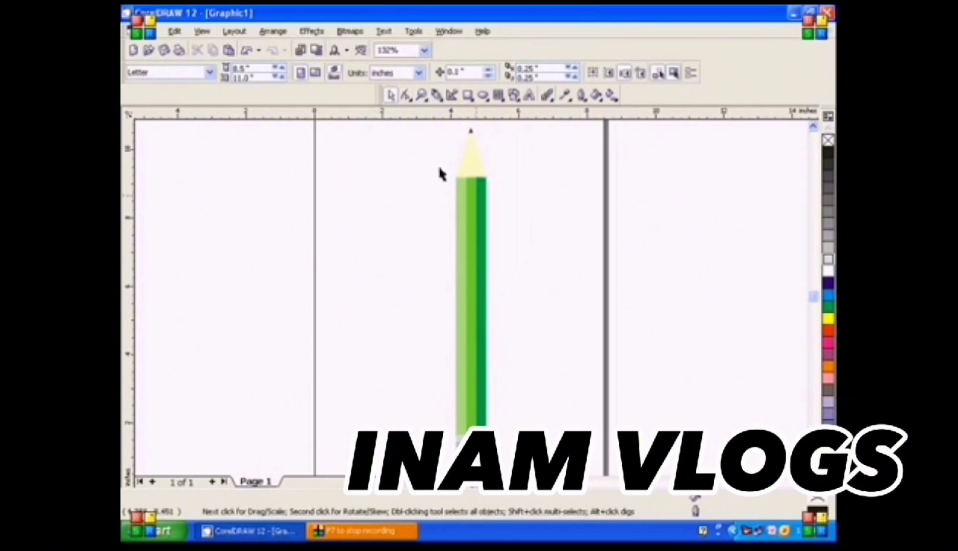
# Add the 24-point Arial text "Pencil" beside the pencil's body and rotate it to read upward.
pyautogui.click(529, 95)
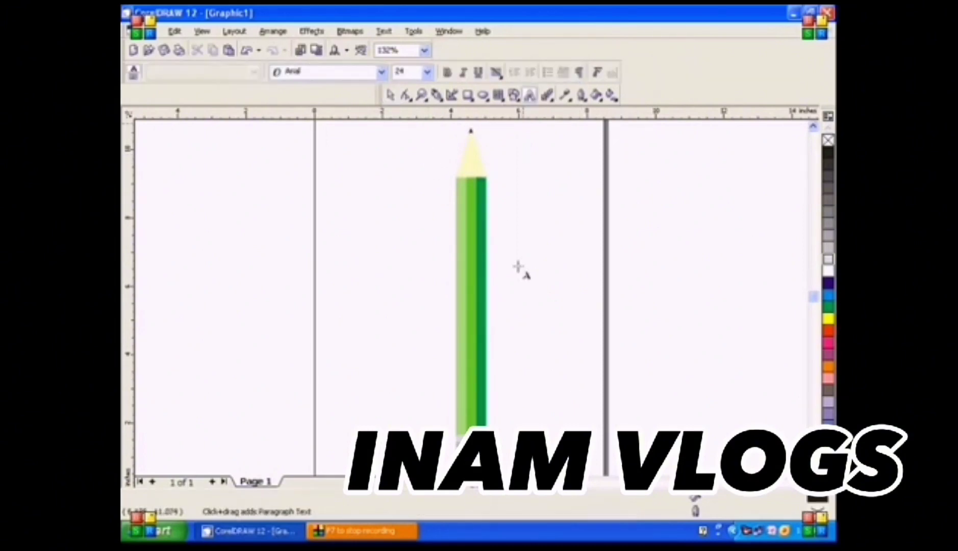
pyautogui.click(518, 337)
pyautogui.write('Pencil')
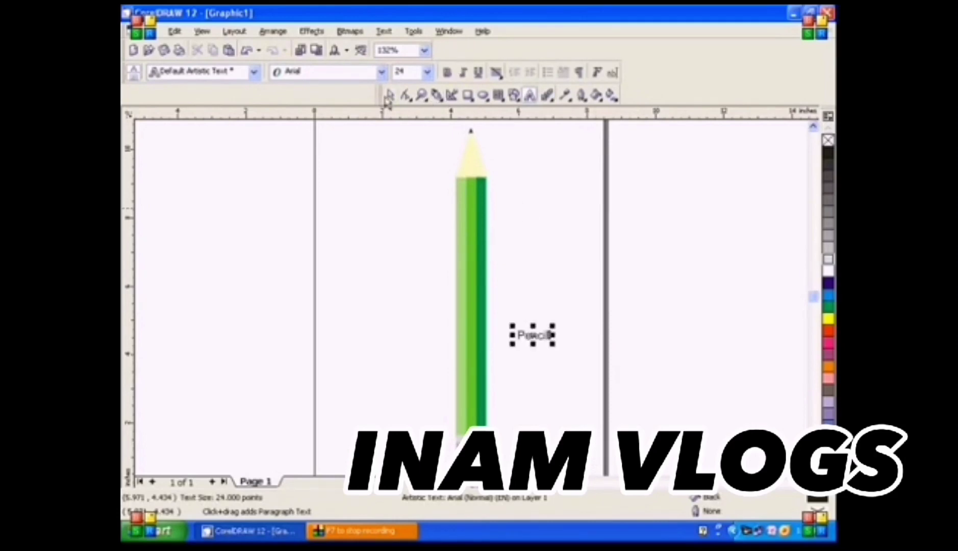
pyautogui.click(389, 96)
pyautogui.click(540, 335)
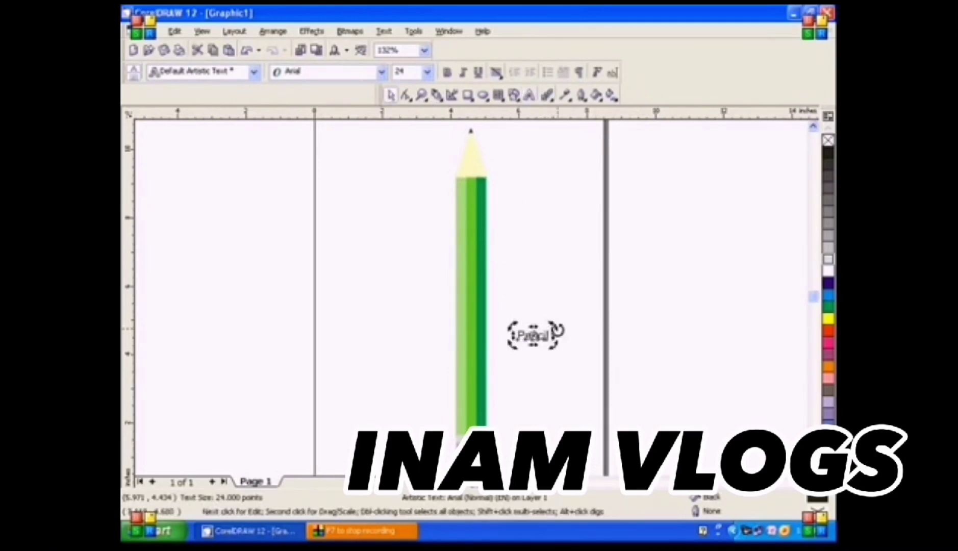
pyautogui.moveTo(559, 331)
pyautogui.mouseDown()
pyautogui.moveTo(524, 317)
pyautogui.moveTo(480, 334)
pyautogui.mouseUp()
pyautogui.click(539, 353)
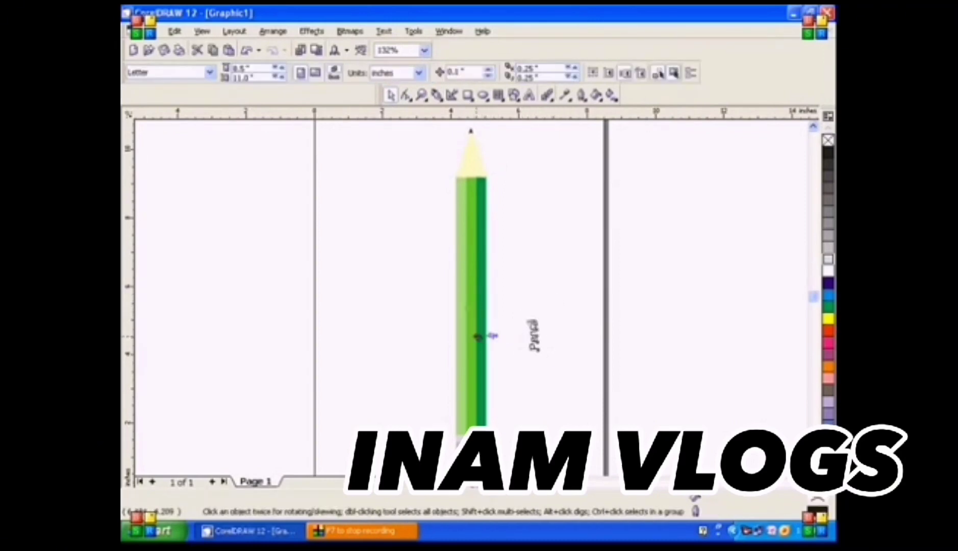
# Place the "Pencil" text on the middle green strip and correct its rotation so it runs vertically along the strip.
pyautogui.click(421, 95)
pyautogui.moveTo(448, 306); pyautogui.dragTo(506, 358)
pyautogui.click(396, 98)
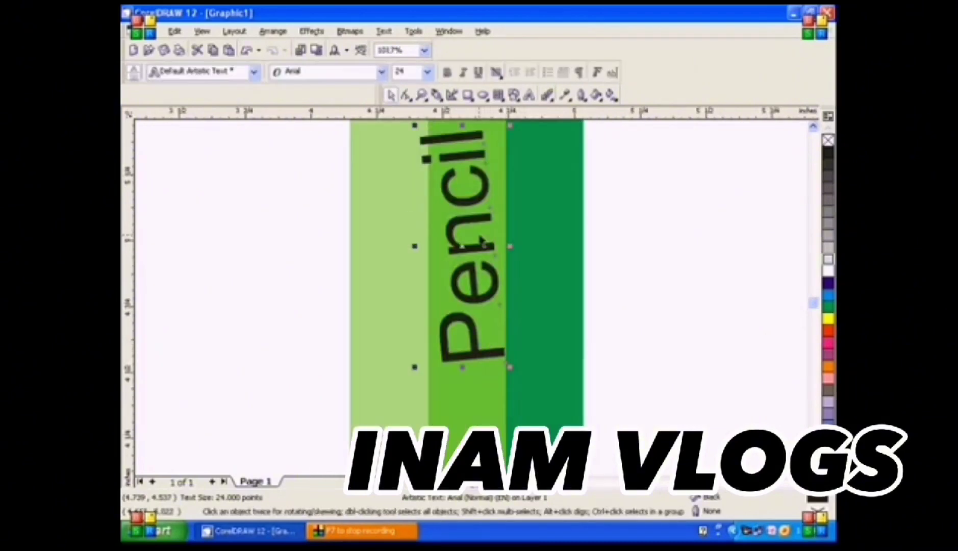
pyautogui.click(467, 250)
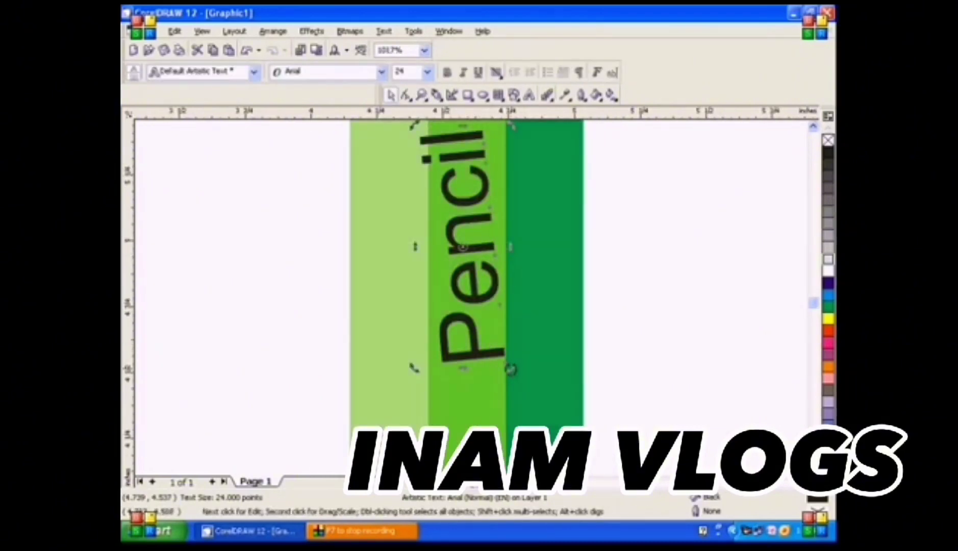
pyautogui.moveTo(510, 369); pyautogui.dragTo(497, 369)
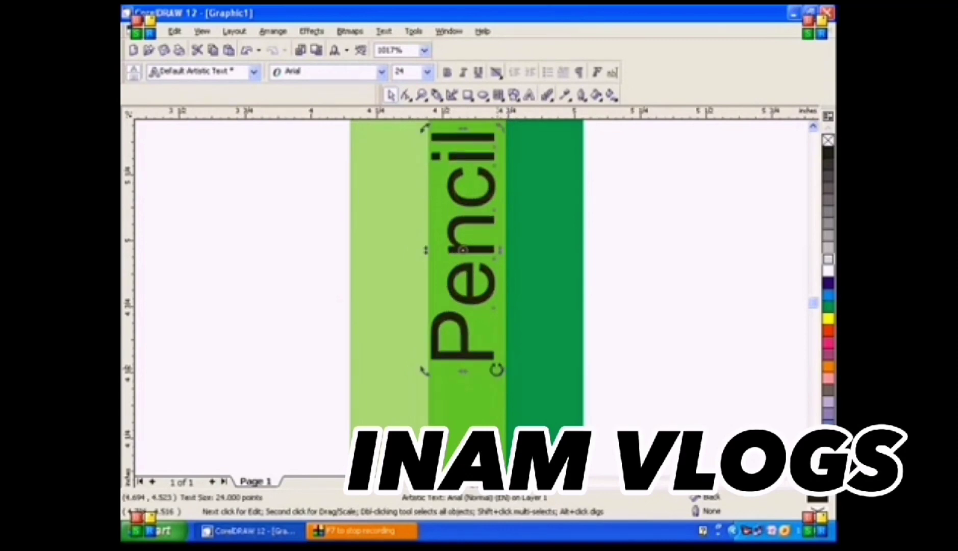
# Group all objects of the pencil with its text and rotate the group clockwise.
pyautogui.doubleClick(421, 96)
pyautogui.doubleClick(390, 95)
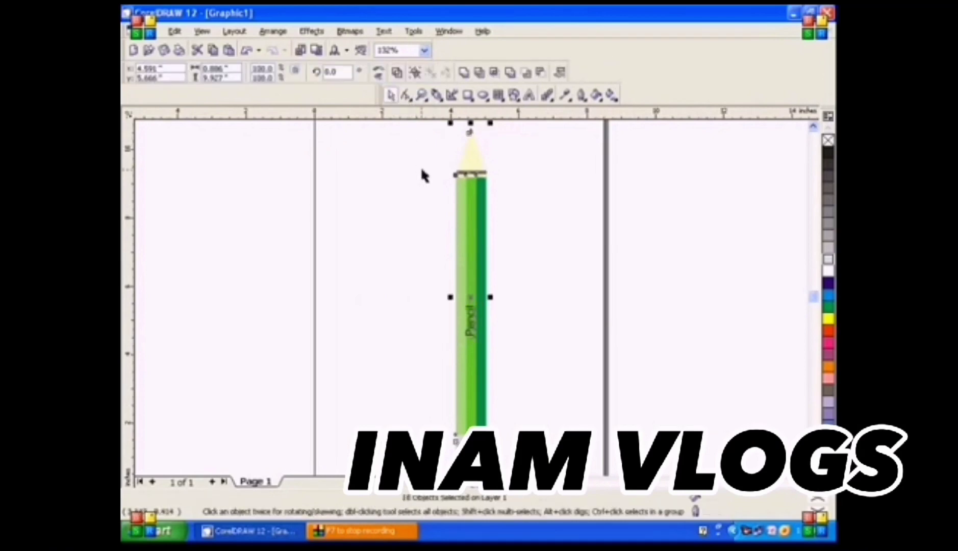
pyautogui.click(416, 73)
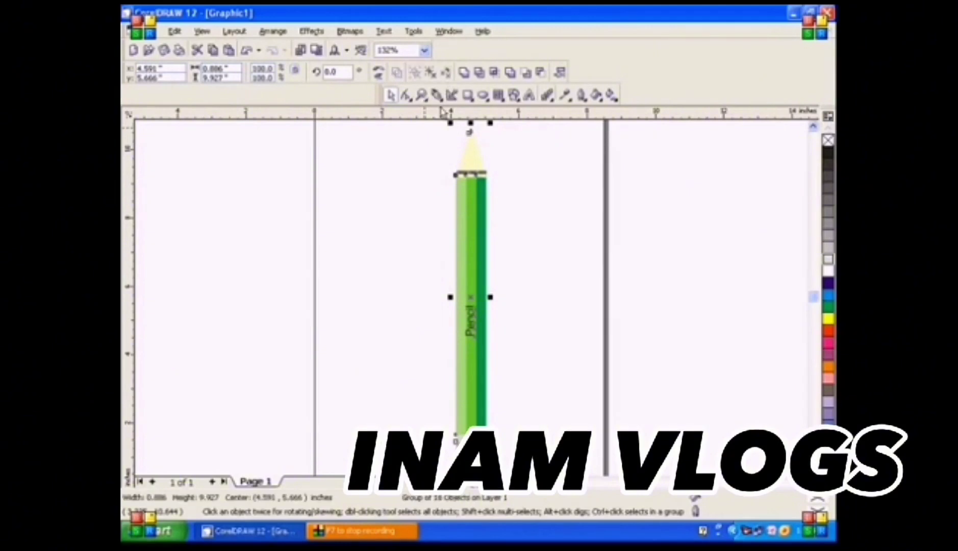
pyautogui.click(468, 296)
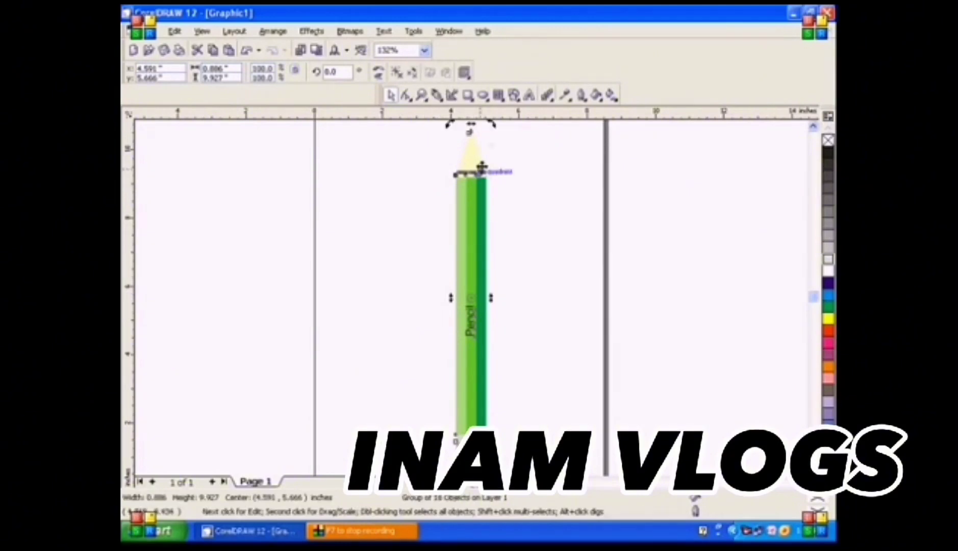
pyautogui.moveTo(490, 122); pyautogui.dragTo(553, 170)
pyautogui.click(624, 213)
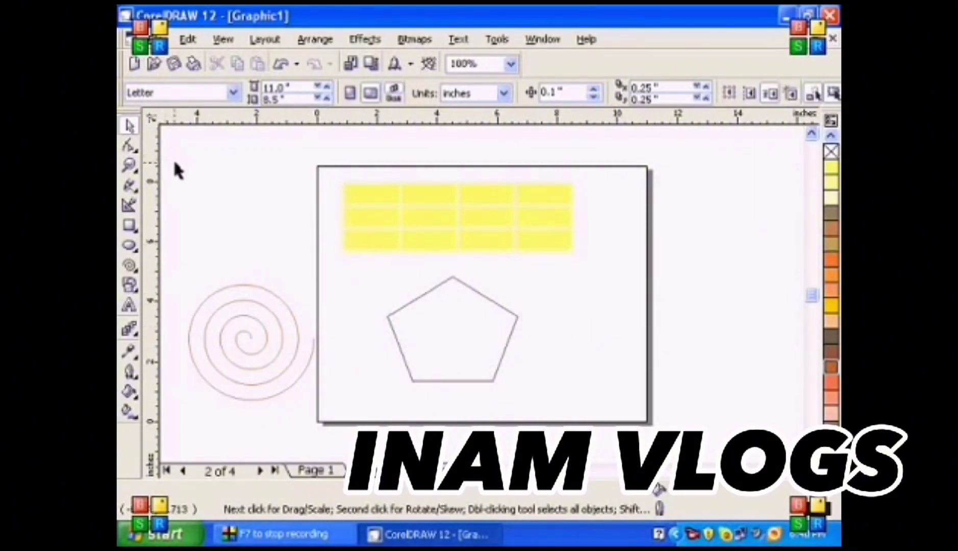
# Delete the yellow grid, the pentagon and the spiral, and change the page to portrait orientation.
pyautogui.click(362, 217)
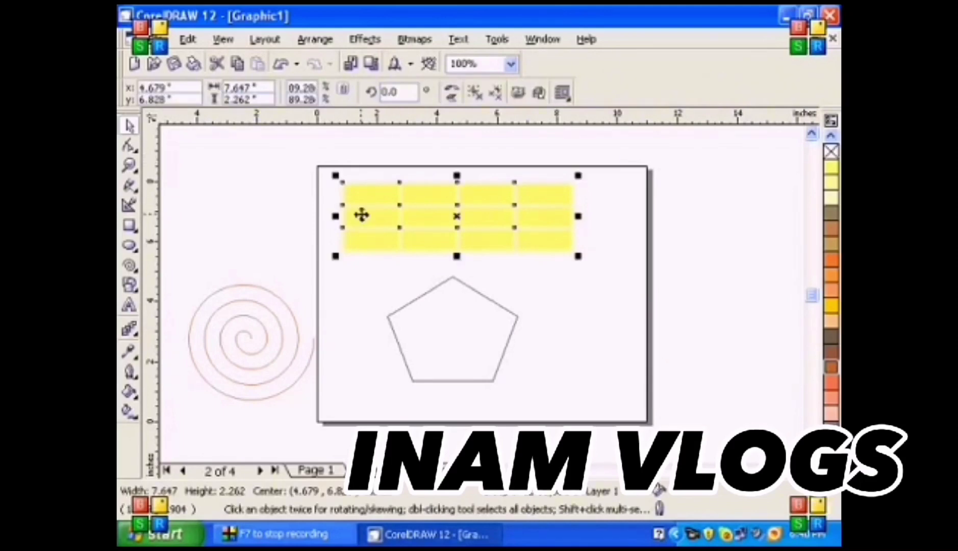
pyautogui.press('Delete')
pyautogui.click(432, 325)
pyautogui.press('Delete')
pyautogui.click(295, 323)
pyautogui.press('Delete')
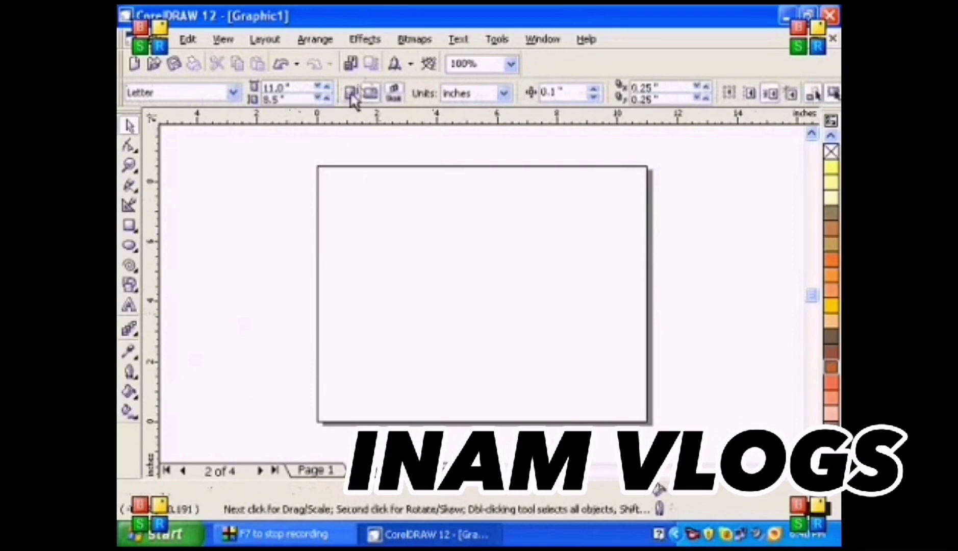
pyautogui.click(351, 96)
pyautogui.click(134, 224)
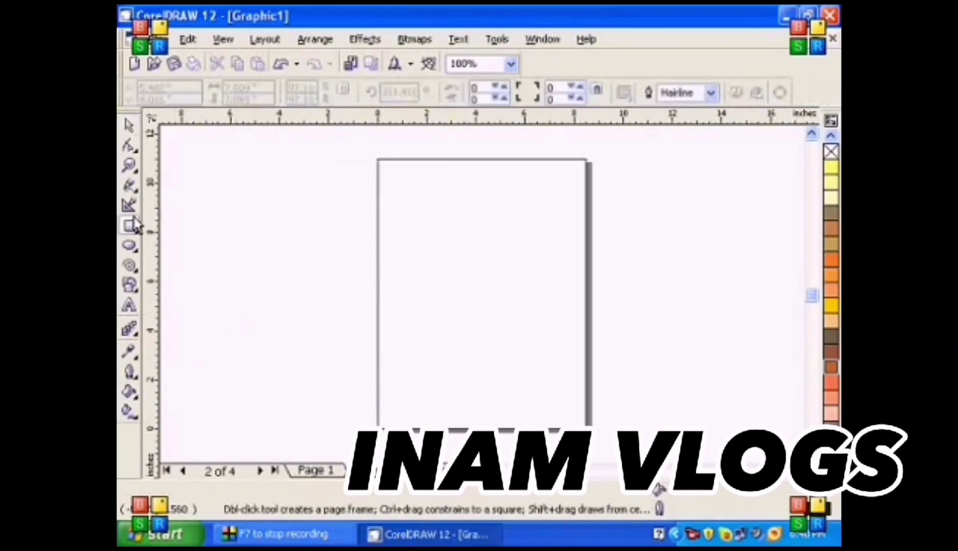
# Draw a rectangle about 5.27 by 4.83 inches in the upper half of the page and fill it with light salmon pink.
pyautogui.moveTo(412, 189); pyautogui.dragTo(543, 308)
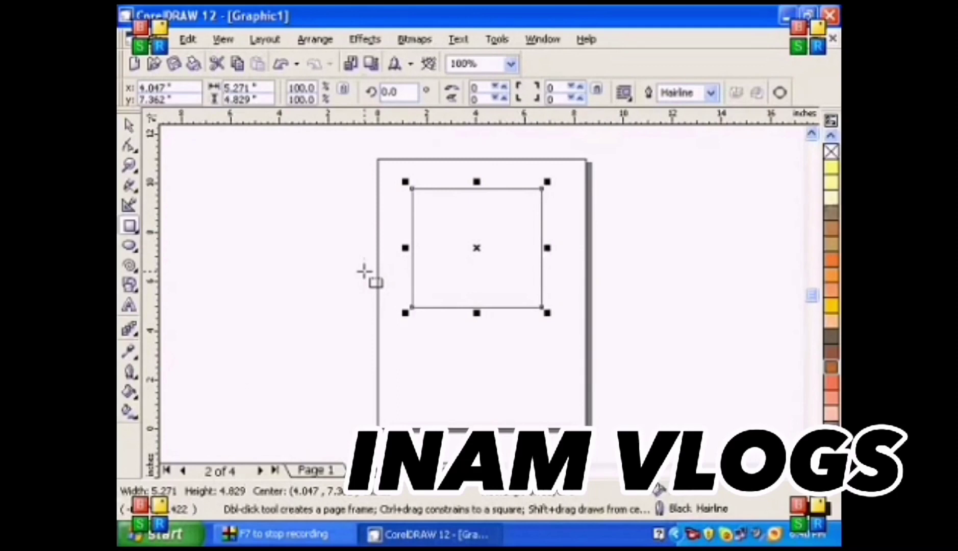
pyautogui.click(130, 166)
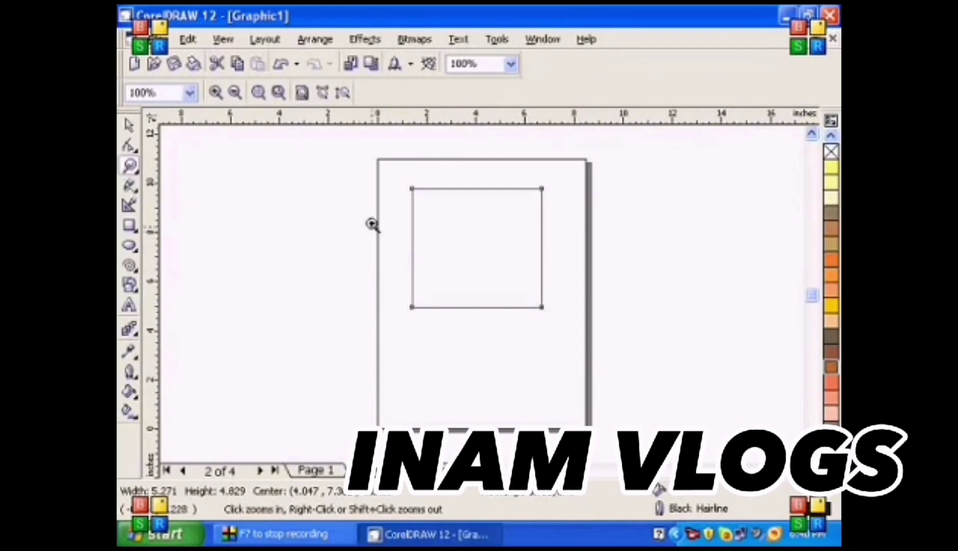
pyautogui.moveTo(393, 166); pyautogui.dragTo(559, 333)
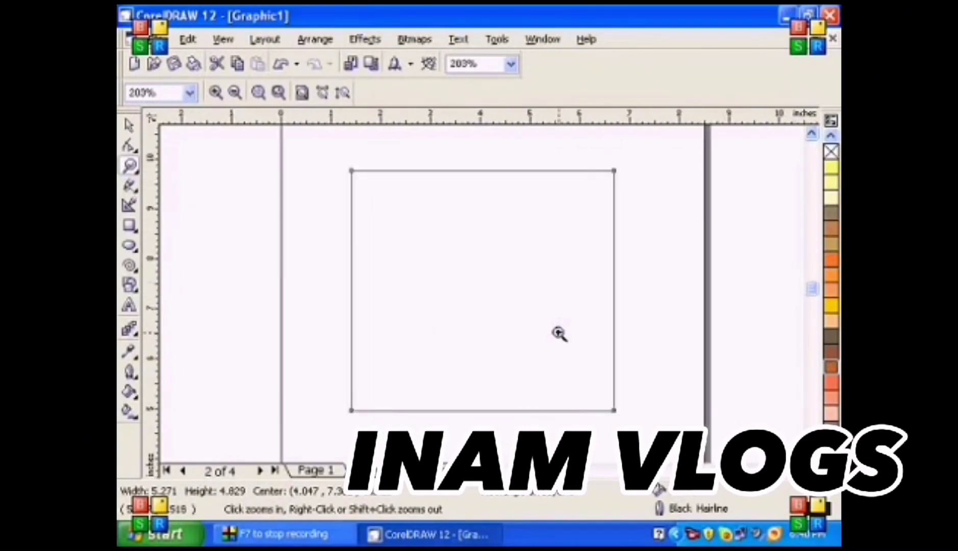
pyautogui.click(128, 125)
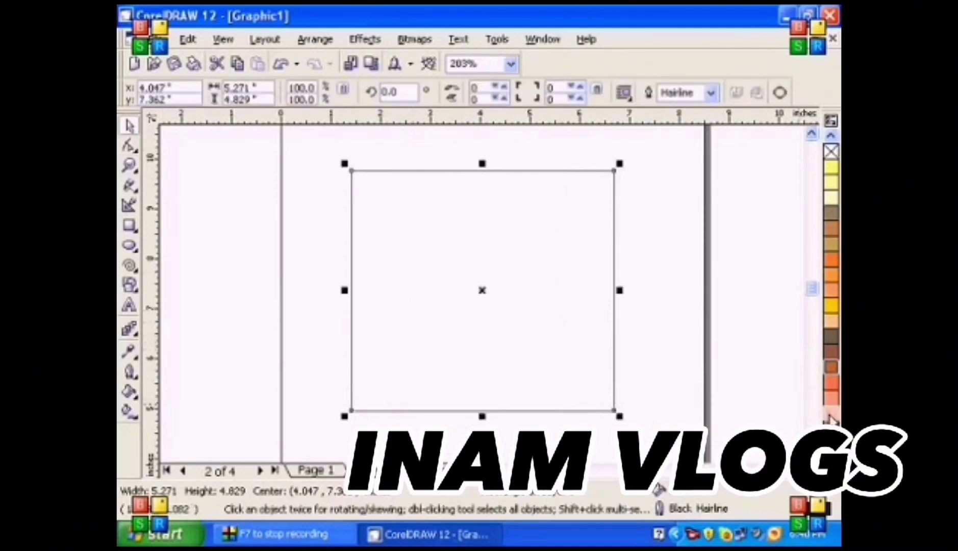
pyautogui.click(831, 414)
pyautogui.click(830, 399)
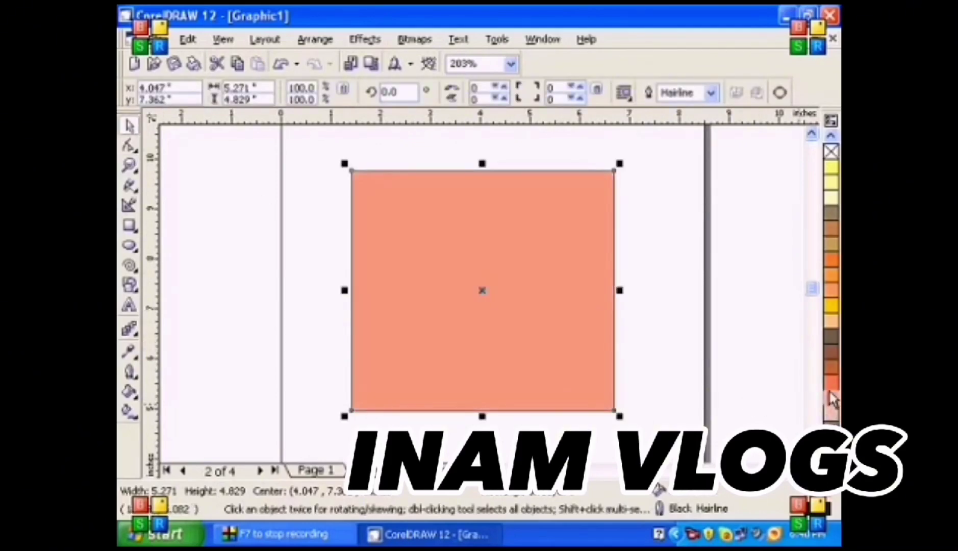
pyautogui.click(830, 413)
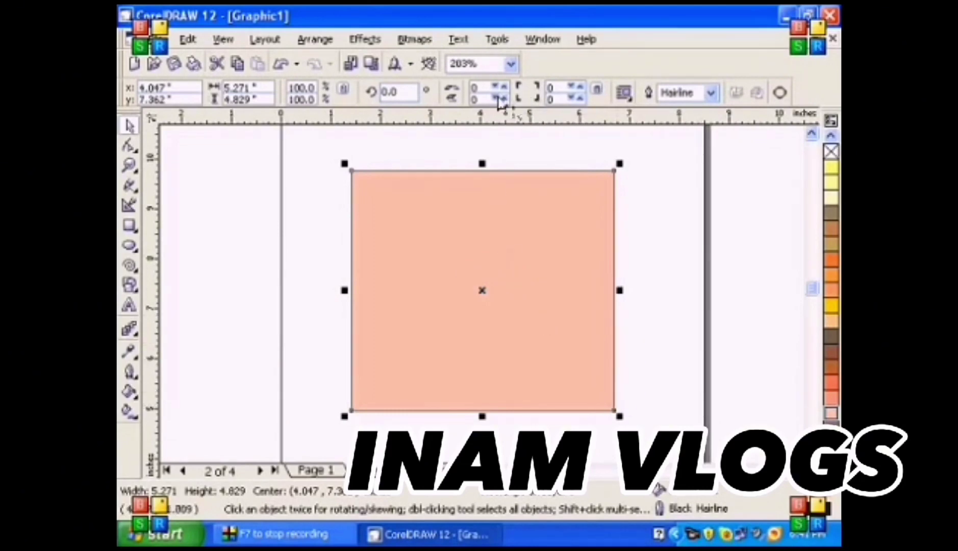
# Increase the roundness of all four rectangle corners in increments to 24.
pyautogui.click(503, 87)
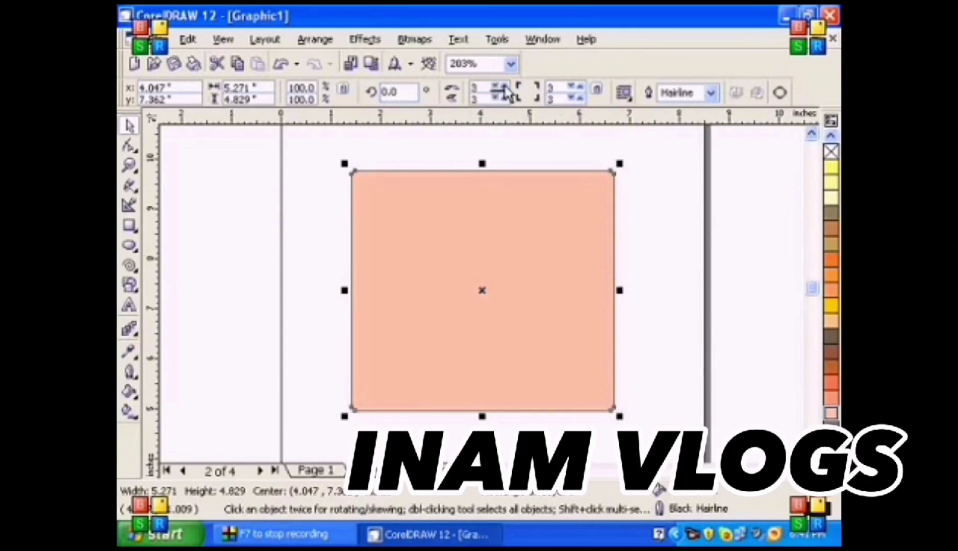
pyautogui.moveTo(504, 88); pyautogui.dragTo(504, 88)
pyautogui.click(504, 87)
pyautogui.click(504, 87)
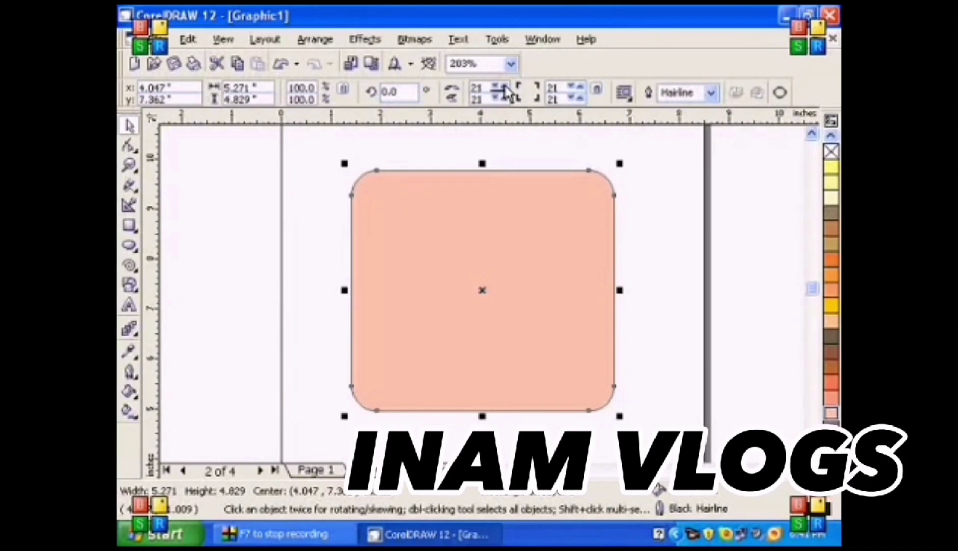
pyautogui.click(504, 87)
pyautogui.click(504, 86)
pyautogui.click(504, 87)
pyautogui.click(504, 86)
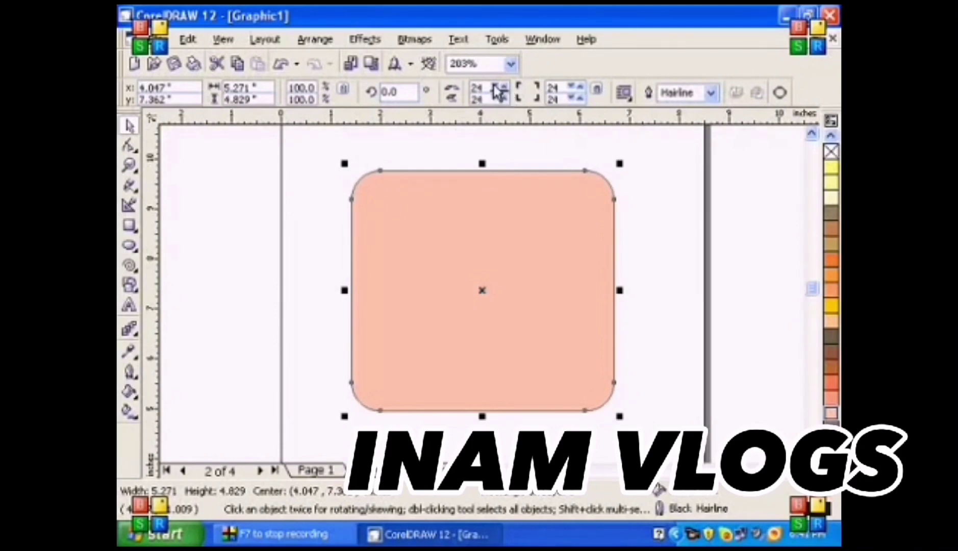
# Decrease the roundness of all four rectangle corners gradually back to 0.
pyautogui.click(495, 87)
pyautogui.click(494, 87)
pyautogui.click(495, 86)
pyautogui.click(495, 86)
pyautogui.click(495, 87)
pyautogui.click(495, 87)
pyautogui.click(495, 88)
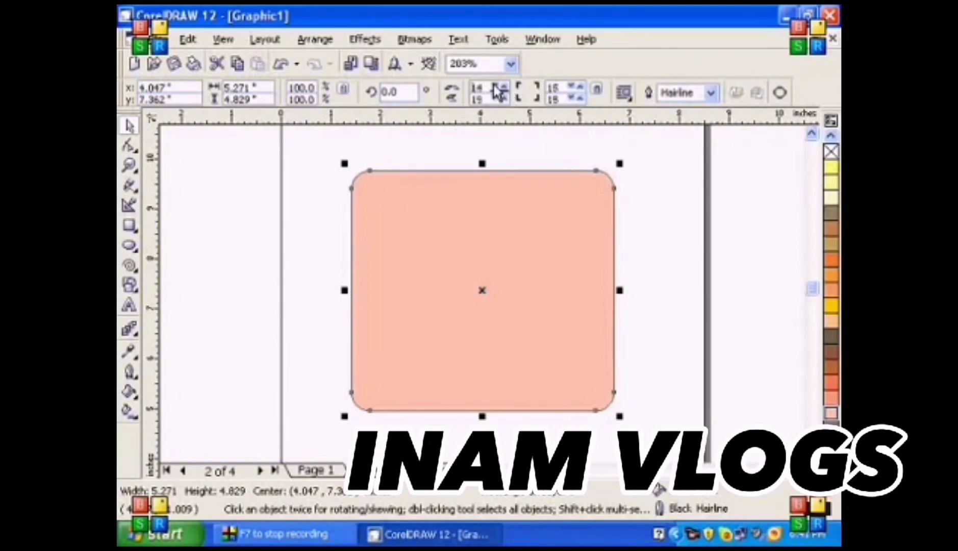
pyautogui.click(495, 88)
pyautogui.click(495, 87)
pyautogui.click(495, 88)
pyautogui.click(495, 88)
pyautogui.click(495, 87)
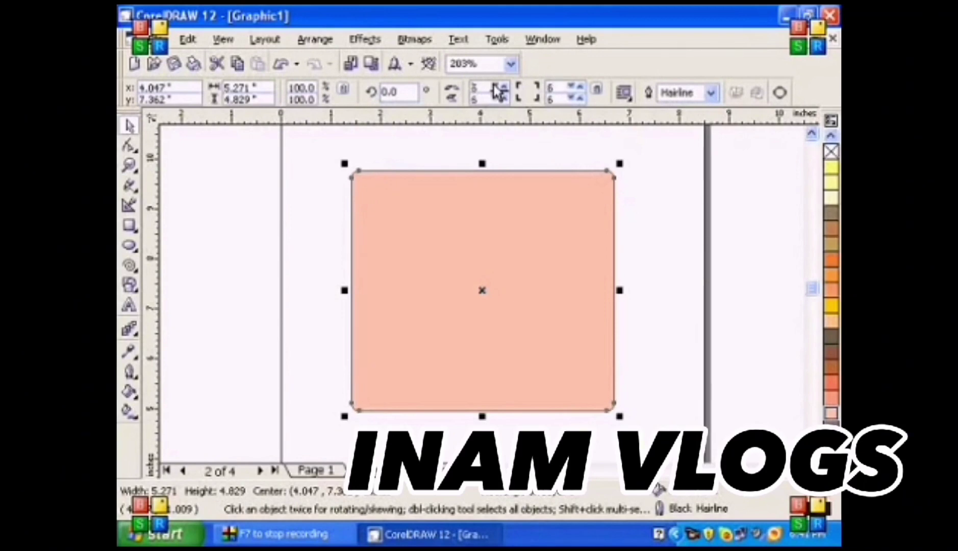
pyautogui.click(495, 88)
pyautogui.click(495, 88)
pyautogui.click(495, 88)
pyautogui.click(495, 88)
pyautogui.click(495, 88)
pyautogui.click(495, 88)
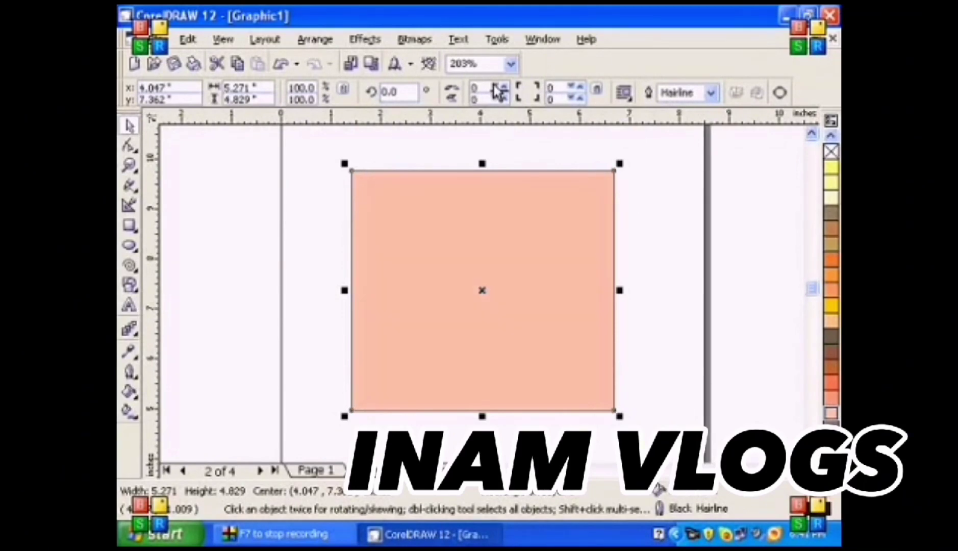
# Raise the rectangle's corner roundness to 4 and then set it to 50 for all four corners.
pyautogui.click(497, 95)
pyautogui.click(497, 95)
pyautogui.click(497, 95)
pyautogui.click(497, 95)
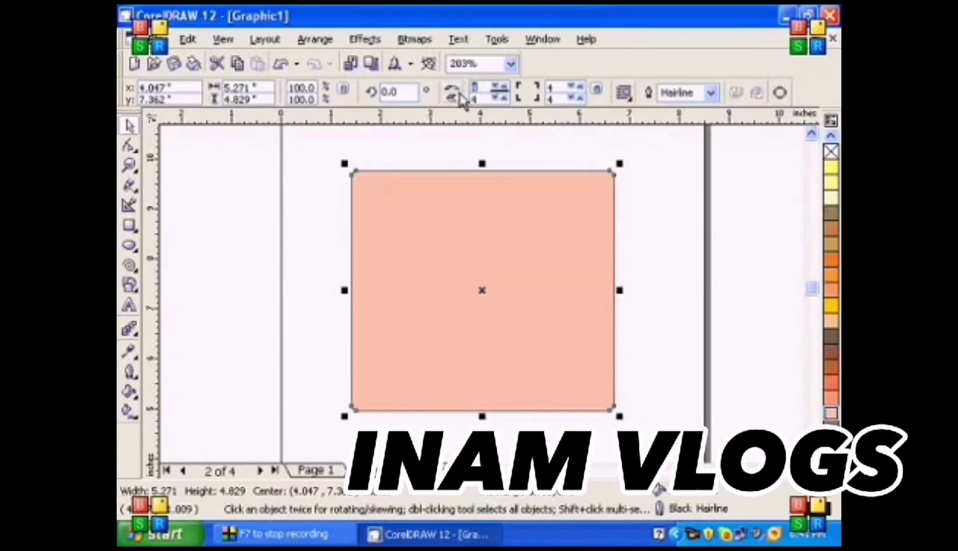
pyautogui.write('50')
pyautogui.press('Return')
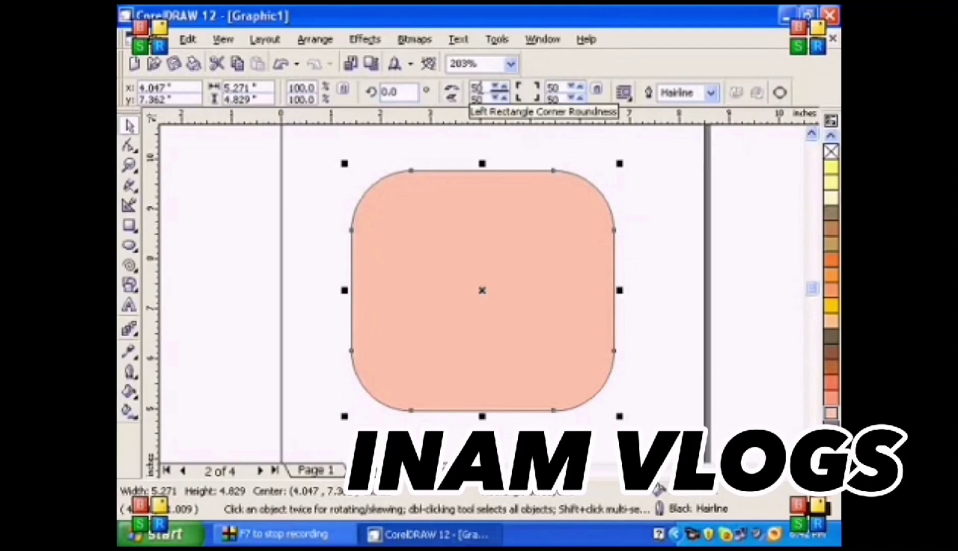
# Alternate the roundness of all four rectangle corners between 0 and 50, finishing at 0.
pyautogui.doubleClick(477, 88)
pyautogui.write('0')
pyautogui.press('Return')
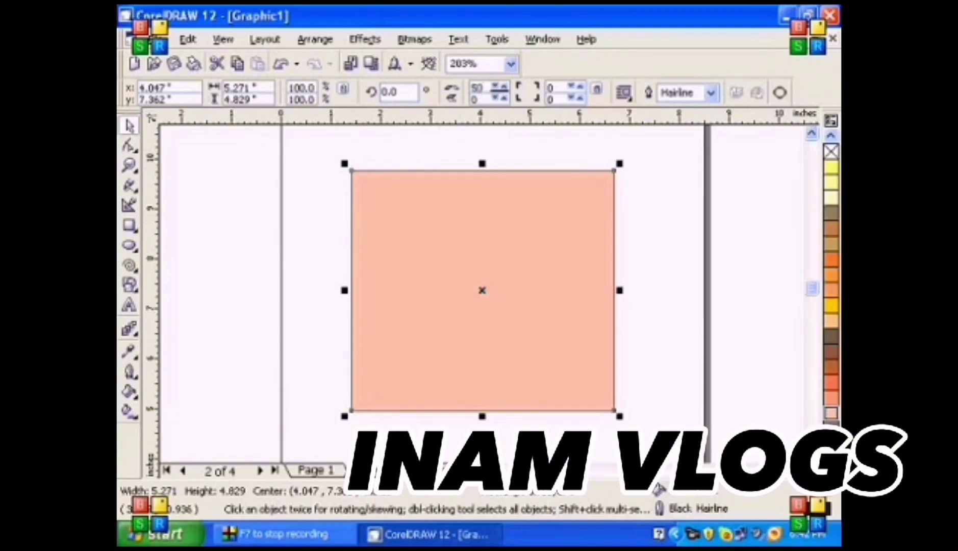
pyautogui.press('Return')
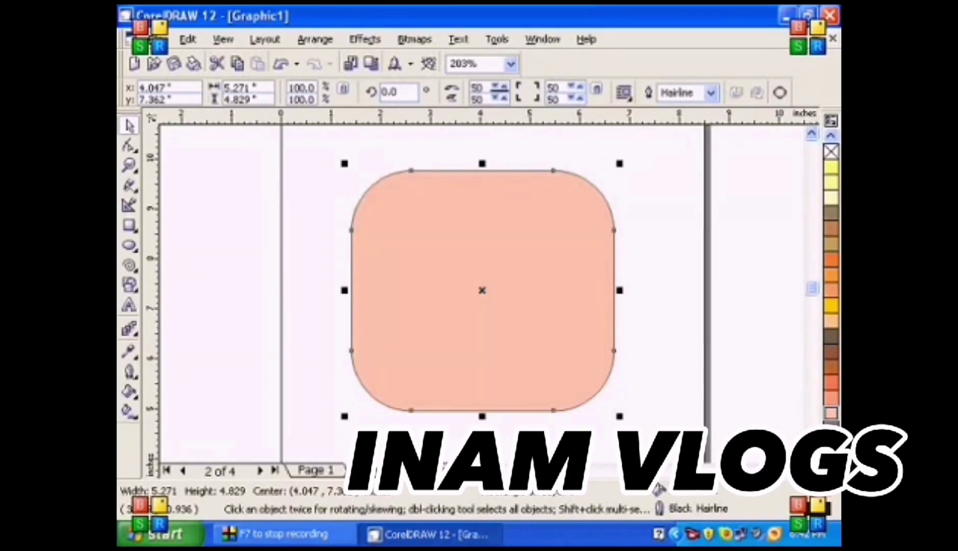
pyautogui.doubleClick(477, 88)
pyautogui.press('Return')
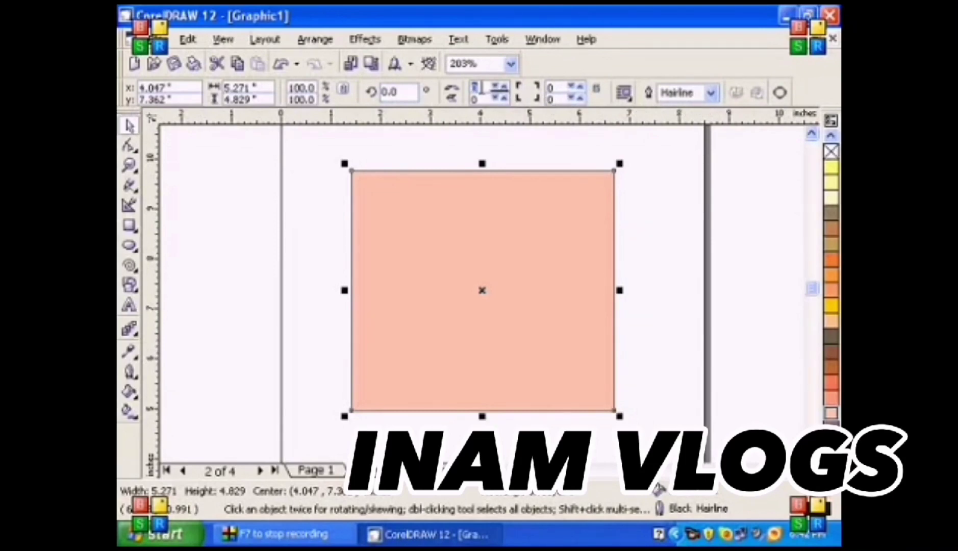
# Round only the rectangle's upper-left and lower-right corners individually, each with a roundness of 50.
pyautogui.click(475, 87)
pyautogui.write('50')
pyautogui.press('Return')
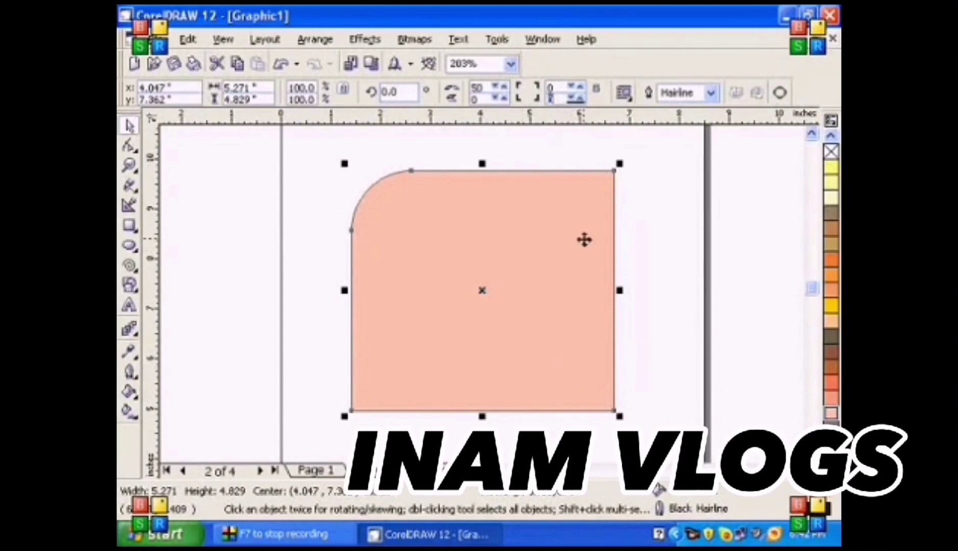
pyautogui.write('50')
pyautogui.press('Return')
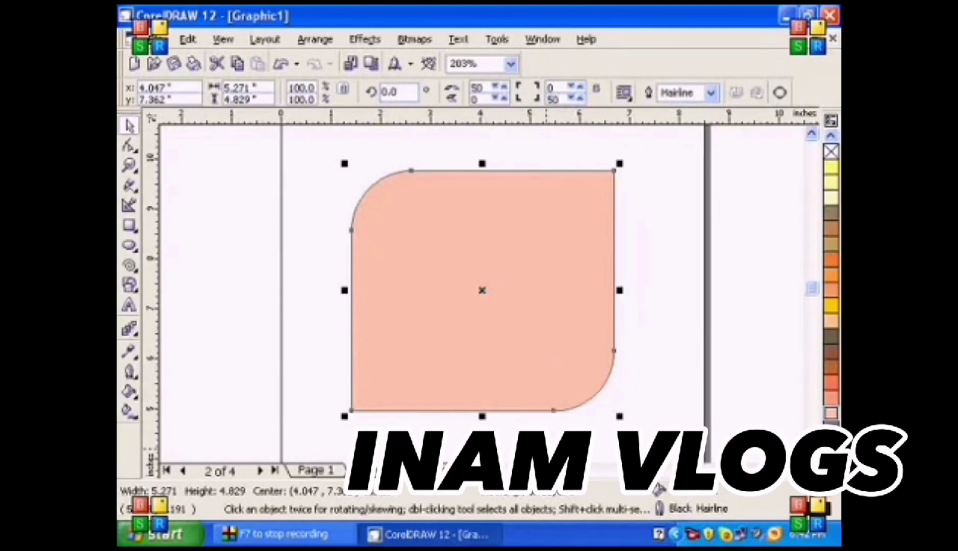
# Set the roundness of the rectangle's upper-right and lower-left corners to 25.
pyautogui.click(551, 89)
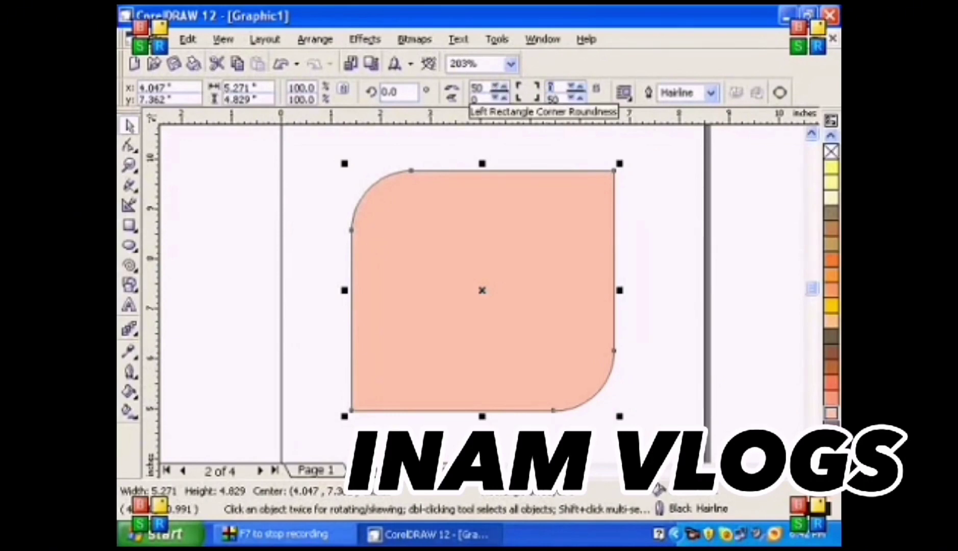
pyautogui.write('25')
pyautogui.press('Return')
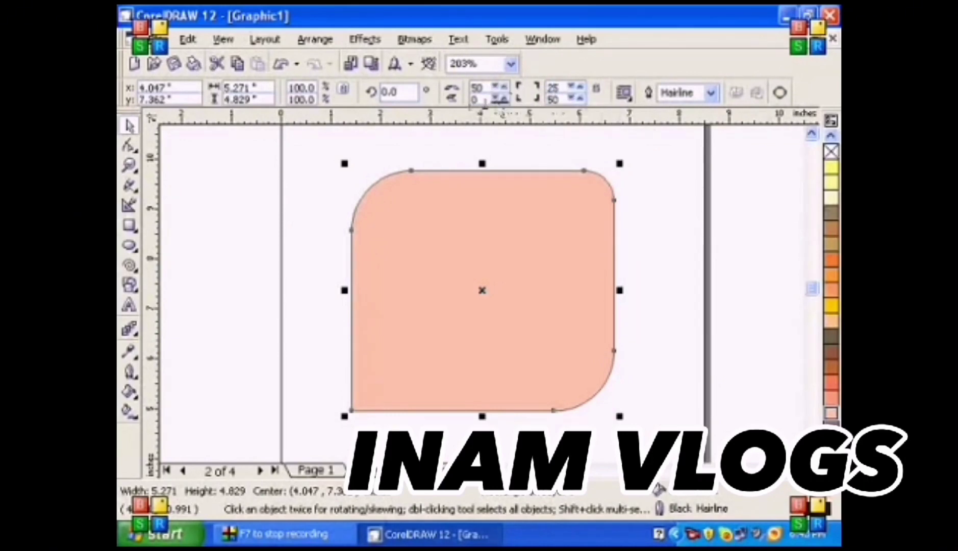
pyautogui.click(479, 99)
pyautogui.write('25')
pyautogui.press('Return')
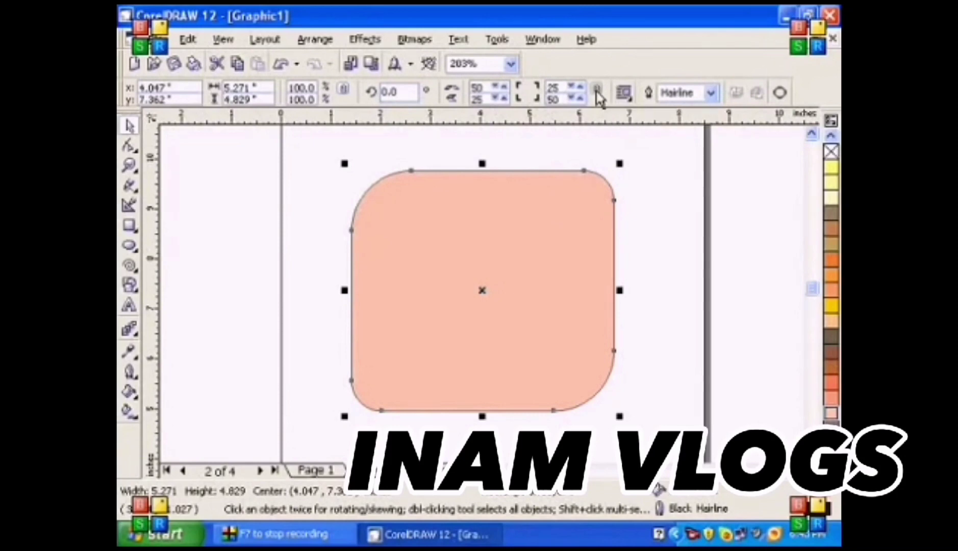
# Square off all four linked rectangle corners together by setting their roundness to 0.
pyautogui.doubleClick(477, 88)
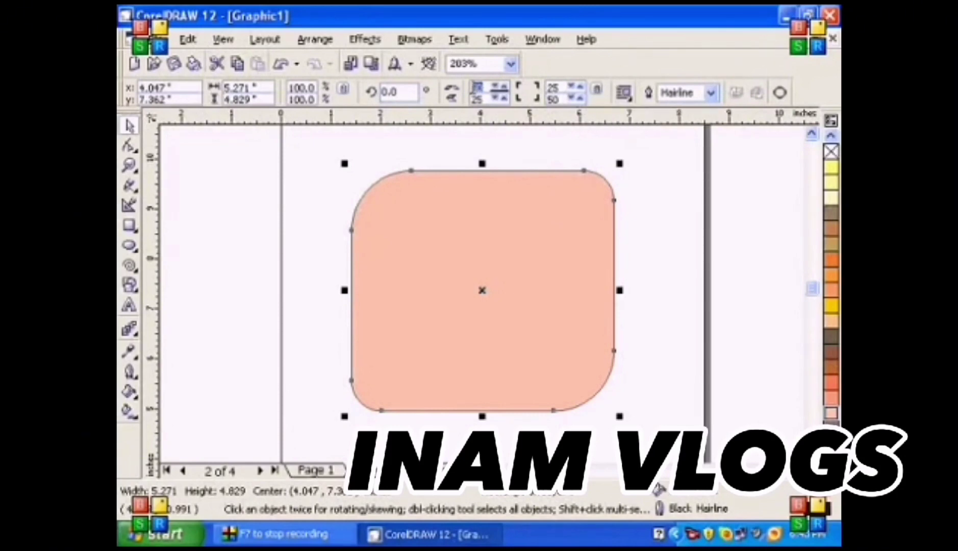
pyautogui.write('0')
pyautogui.press('Return')
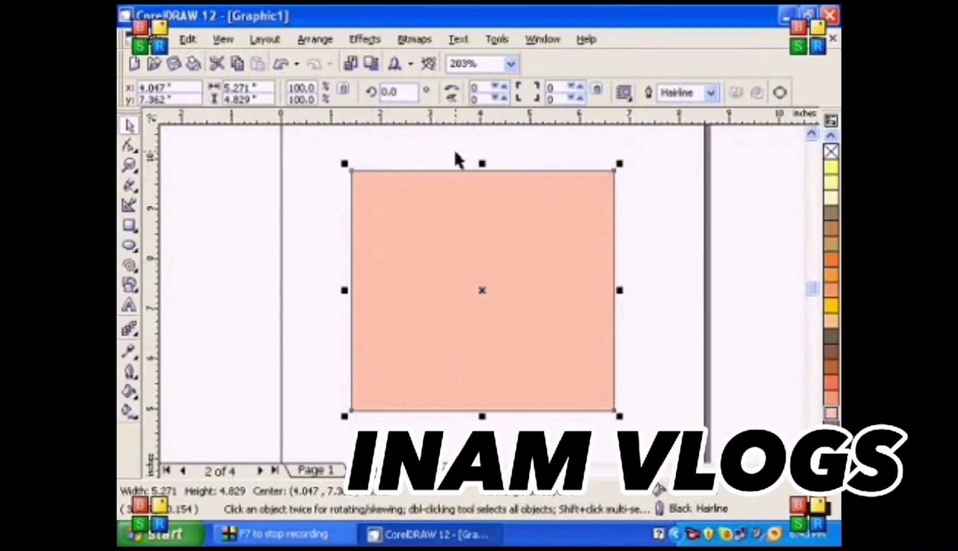
# Skew the rectangle very slightly sideways along its upper edge.
pyautogui.click(484, 291)
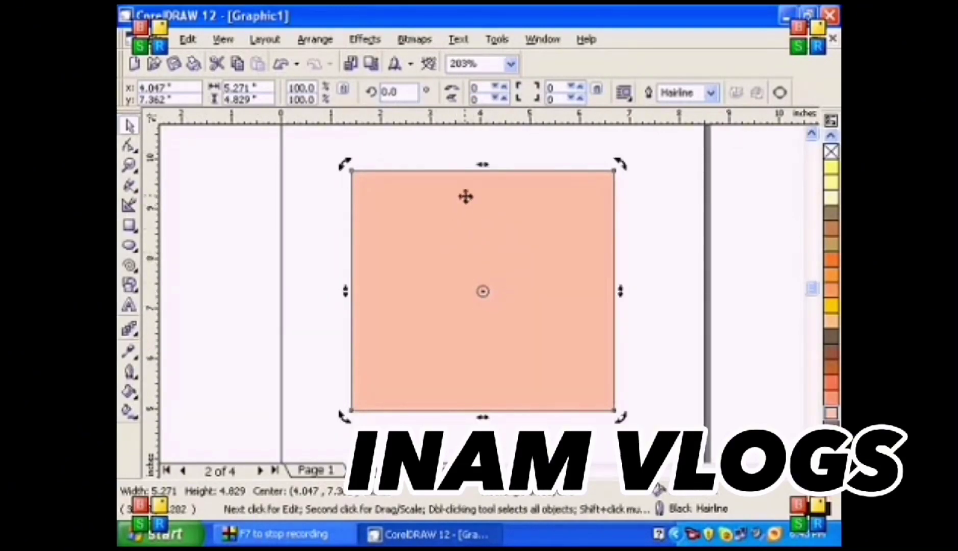
pyautogui.moveTo(482, 165)
pyautogui.mouseDown()
pyautogui.moveTo(562, 165)
pyautogui.moveTo(483, 169)
pyautogui.mouseUp()
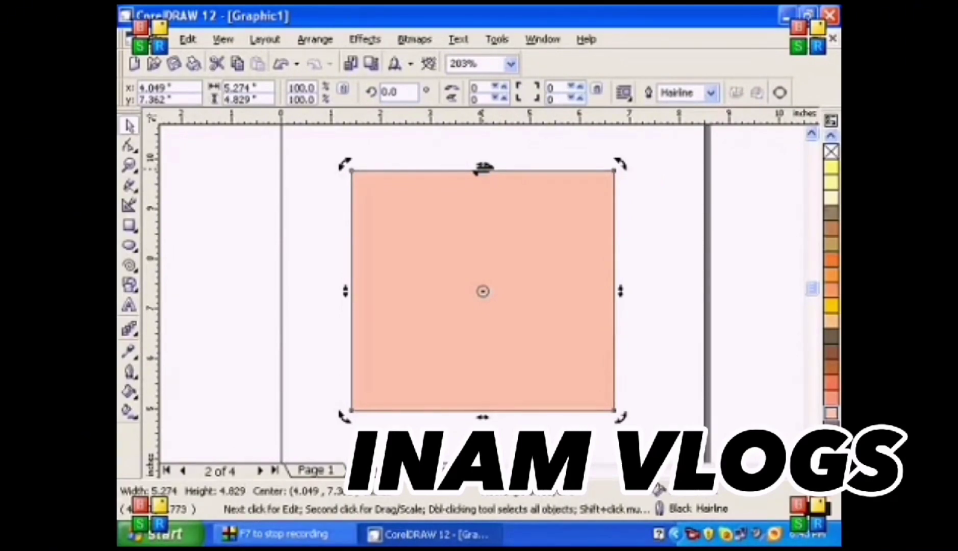
# Reduce the rectangle's height from its lower edge to about 2.36 inches and remove its fill.
pyautogui.click(130, 165)
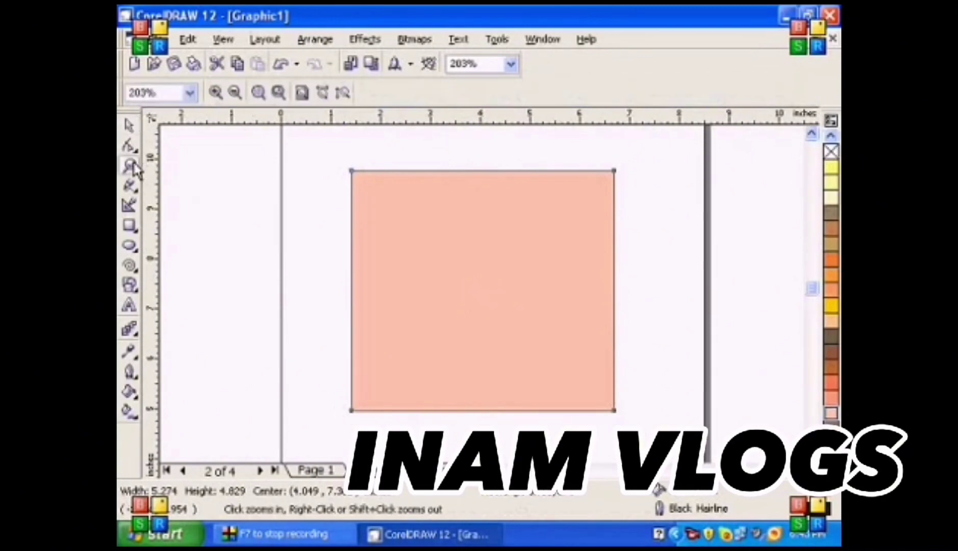
pyautogui.click(302, 94)
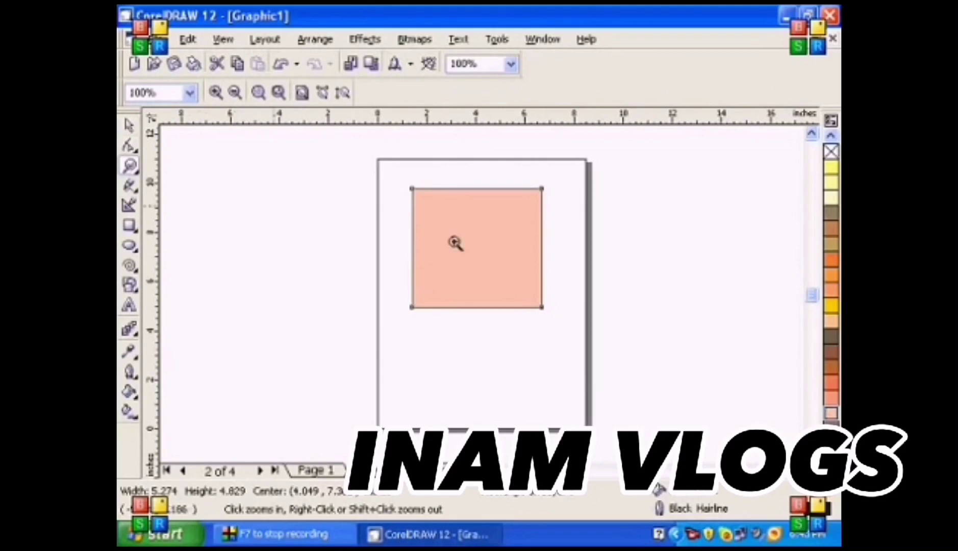
pyautogui.click(475, 238)
pyautogui.click(475, 237)
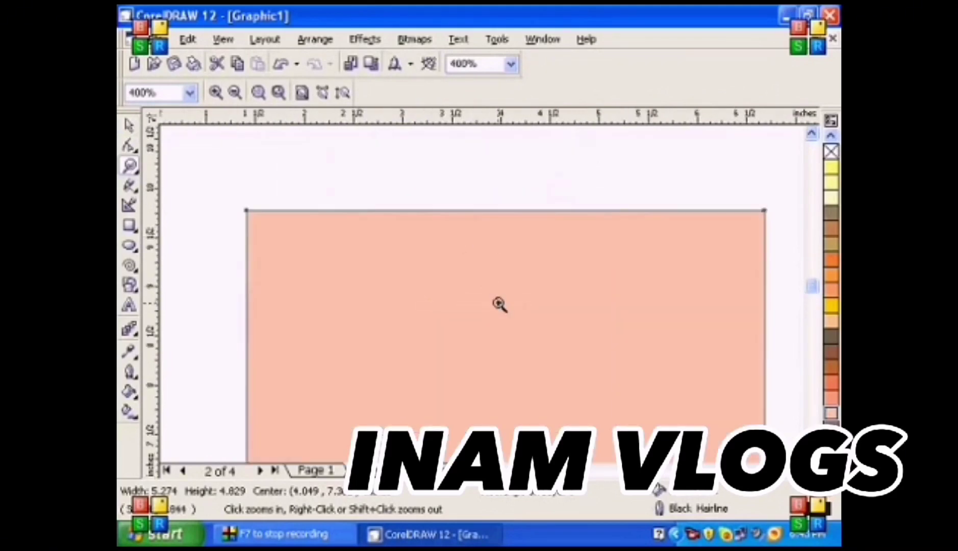
pyautogui.hotkey('shift', 'F4')
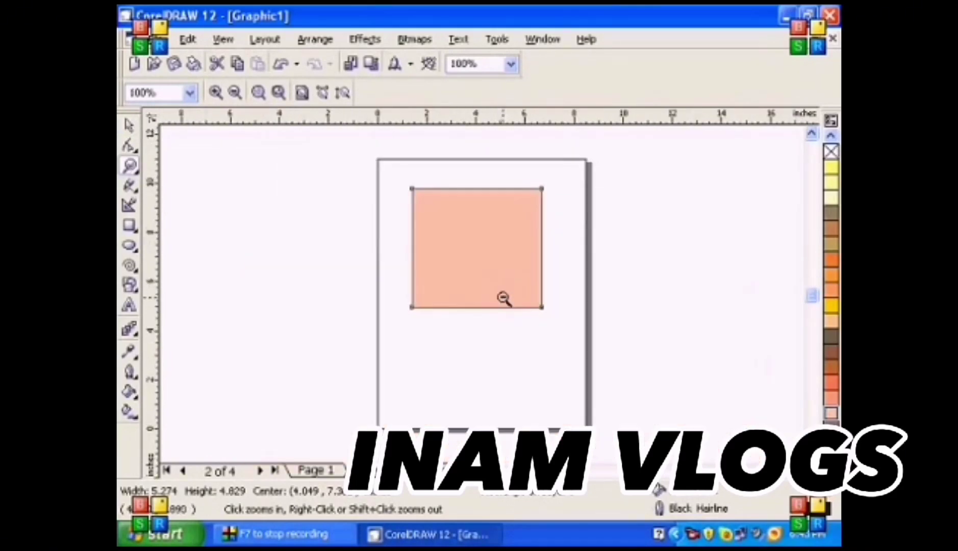
pyautogui.click(129, 125)
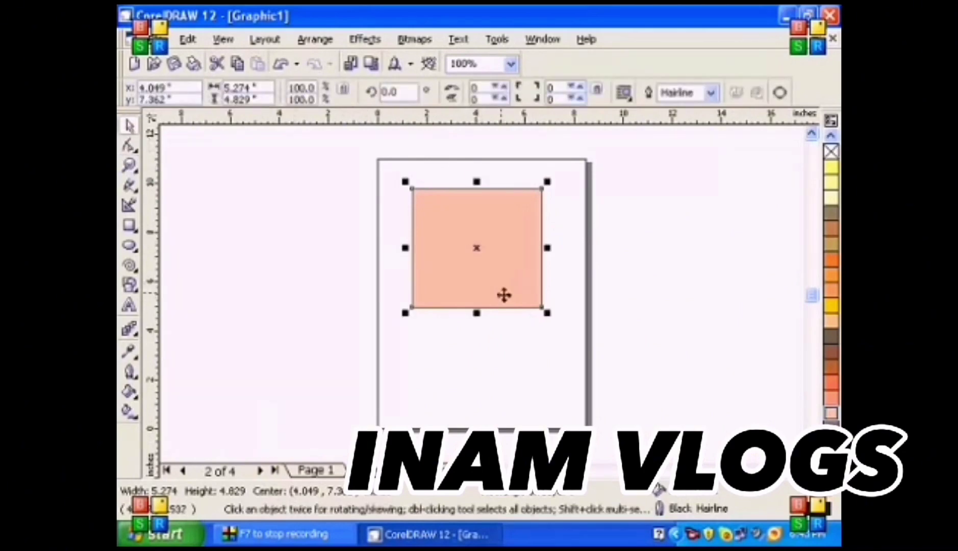
pyautogui.moveTo(476, 314); pyautogui.dragTo(477, 252)
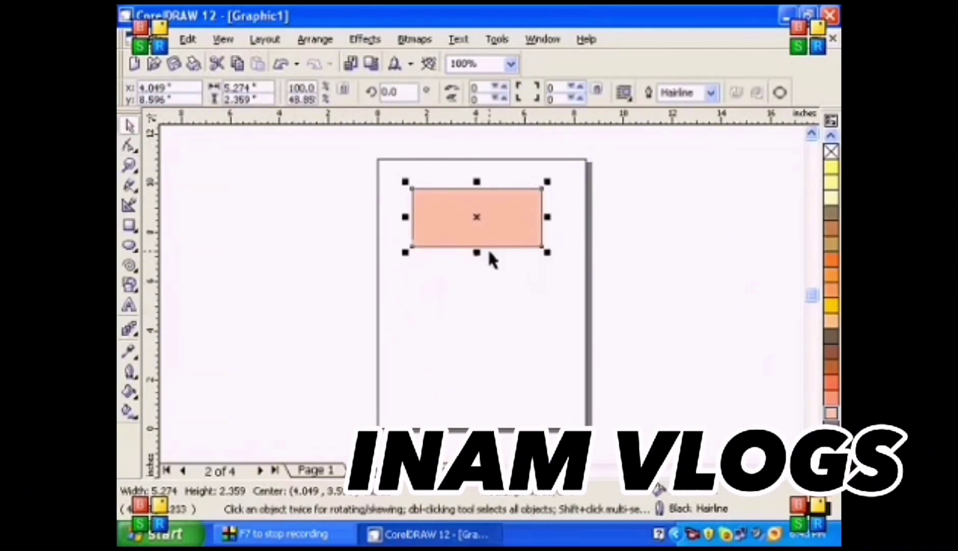
pyautogui.click(830, 153)
# Move the unfilled rectangle to the middle of the page and place a copy directly above it, centred at about y 8.15 inches.
pyautogui.moveTo(479, 220); pyautogui.dragTo(486, 305)
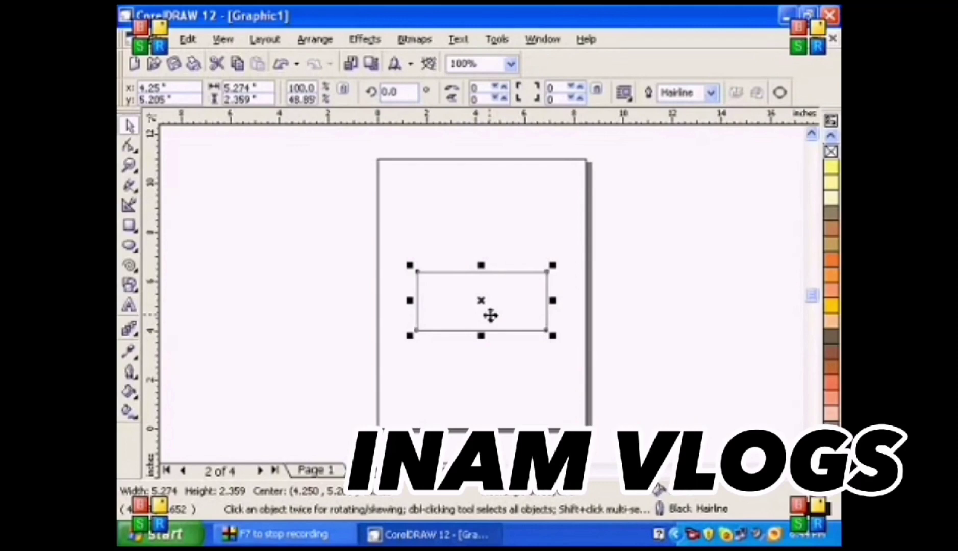
pyautogui.moveTo(491, 315); pyautogui.dragTo(482, 228)
pyautogui.click(188, 41)
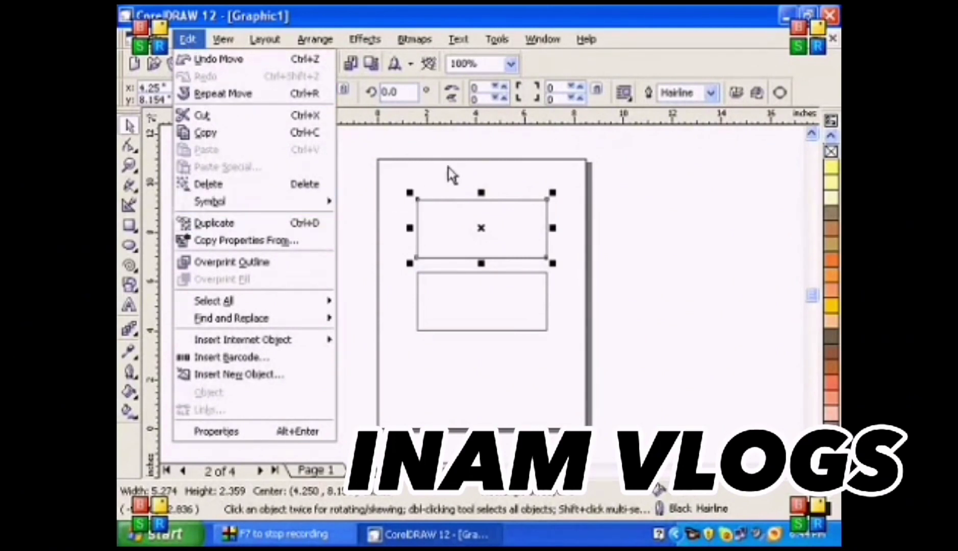
pyautogui.click(479, 232)
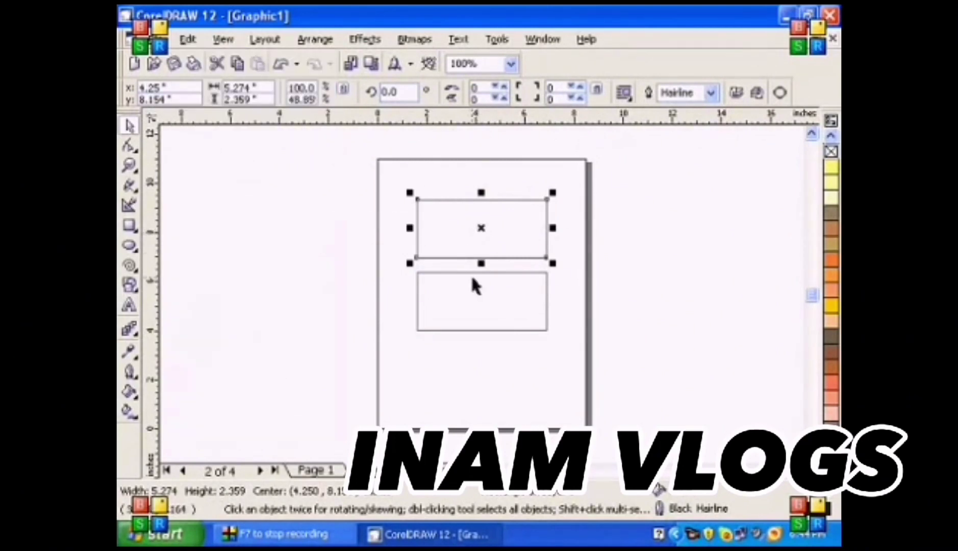
# Draw a narrow rectangle about 1.2 by 2.54 inches against the left side of the lower rectangle.
pyautogui.click(354, 289)
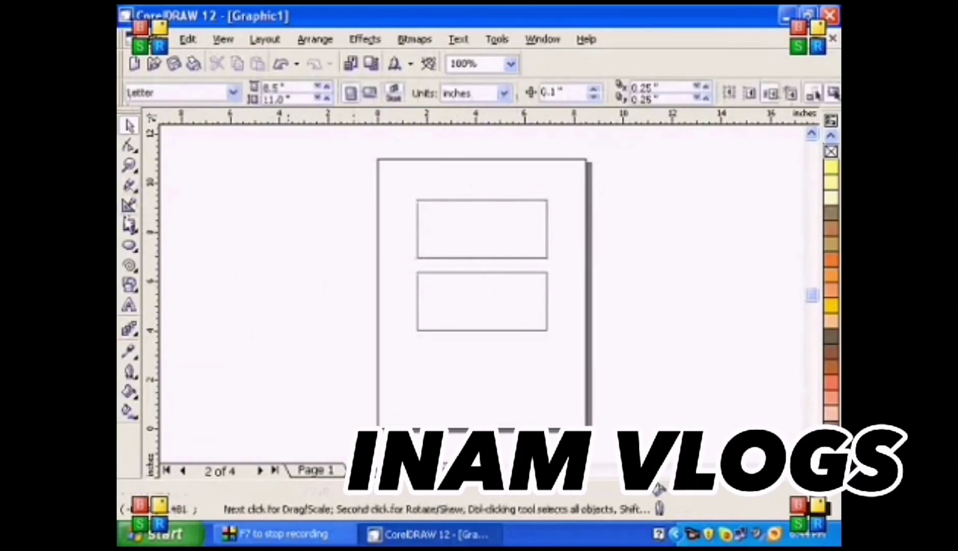
pyautogui.click(129, 226)
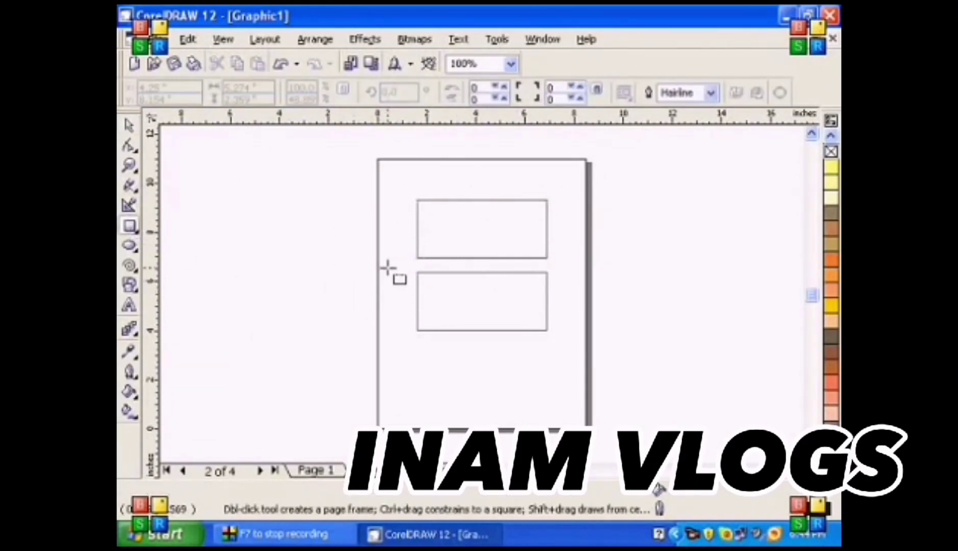
pyautogui.moveTo(388, 268); pyautogui.dragTo(418, 331)
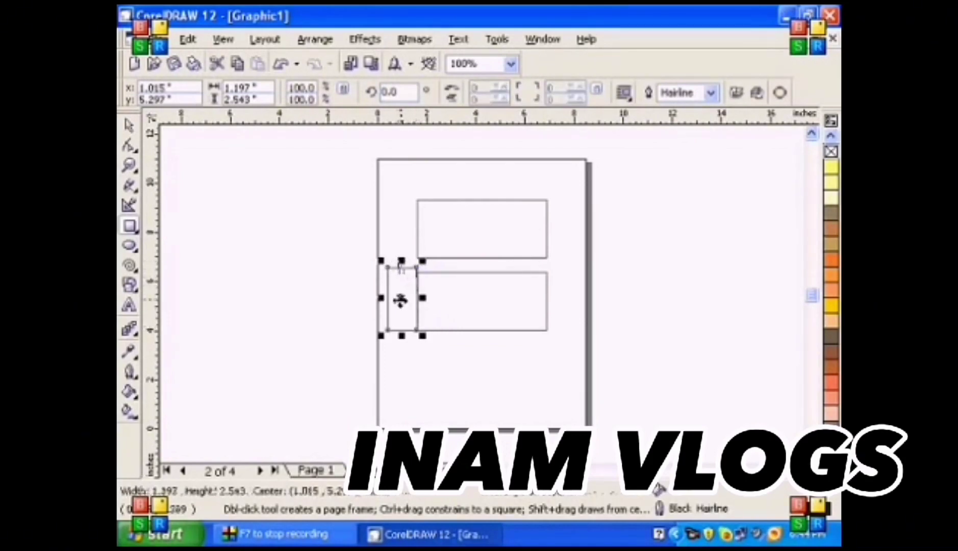
# Adjust the narrow rectangle's height from its upper edge to about 2.35 inches, level with the top of the adjoining rectangle.
pyautogui.click(128, 127)
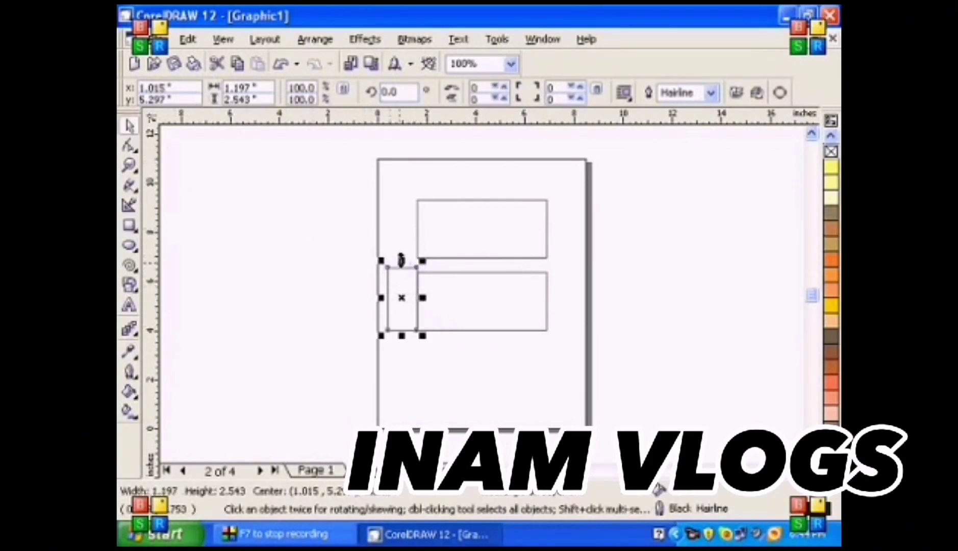
pyautogui.moveTo(402, 261); pyautogui.dragTo(454, 333)
pyautogui.click(135, 170)
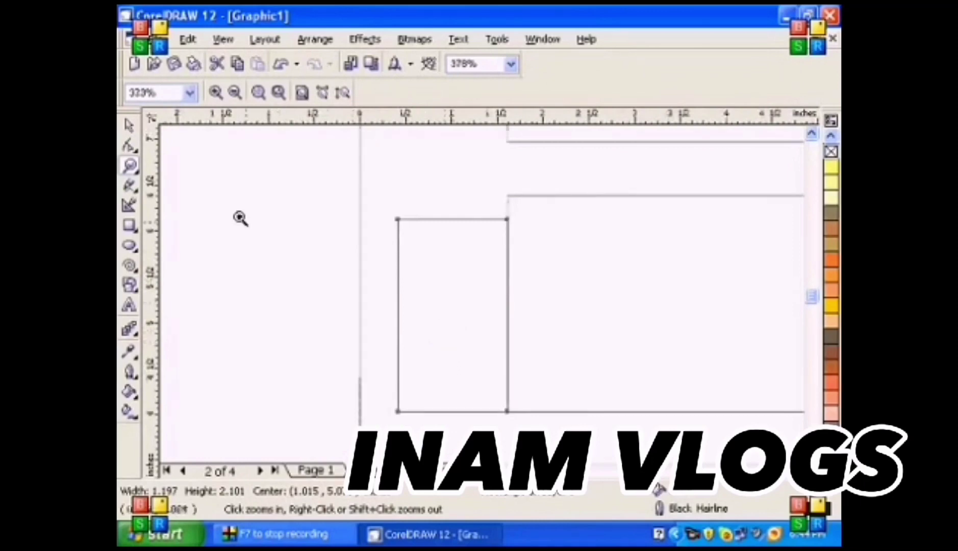
pyautogui.click(129, 125)
pyautogui.moveTo(453, 219); pyautogui.dragTo(455, 188)
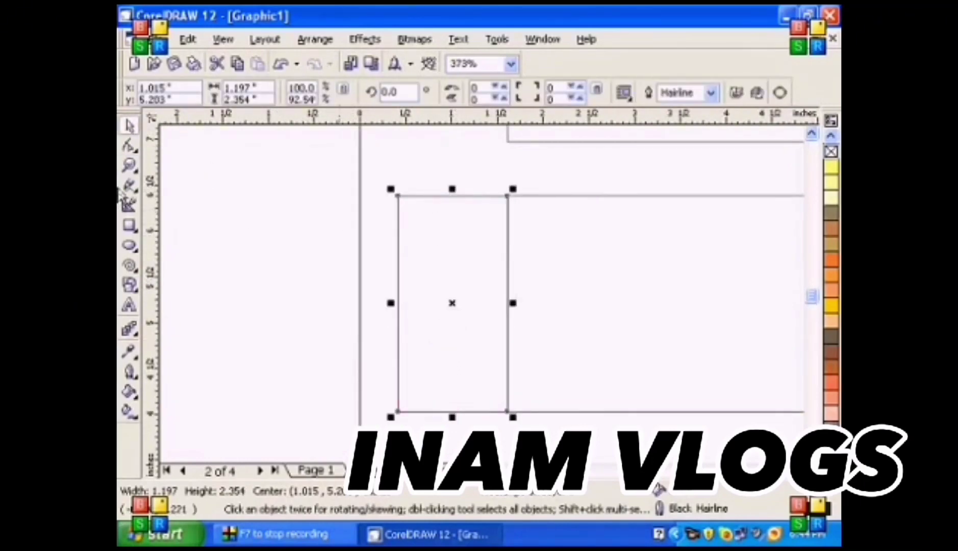
# Skew the narrow rectangle vertically by raising its outer left edge until the overall height is about 3.15 inches.
pyautogui.click(131, 166)
pyautogui.press('F3')
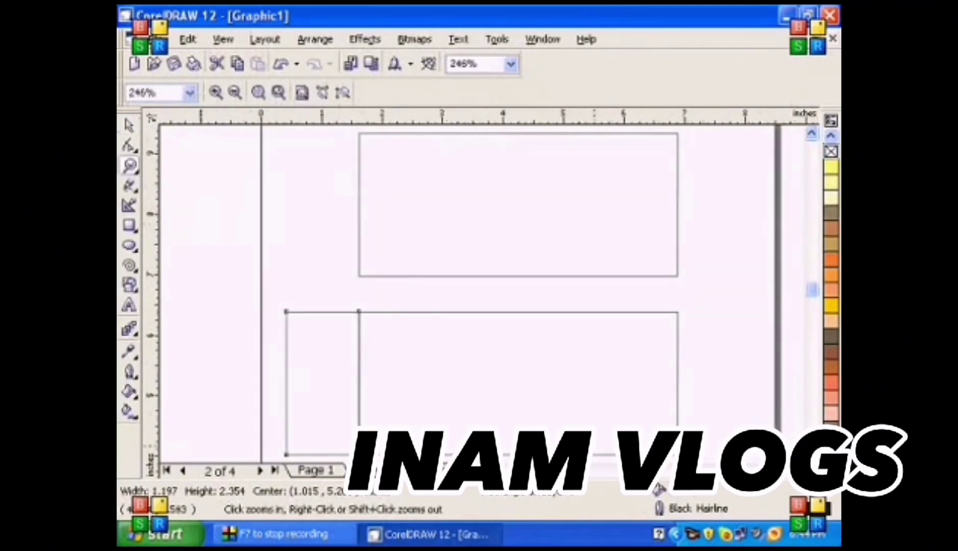
pyautogui.scroll(-1, 467, 296)
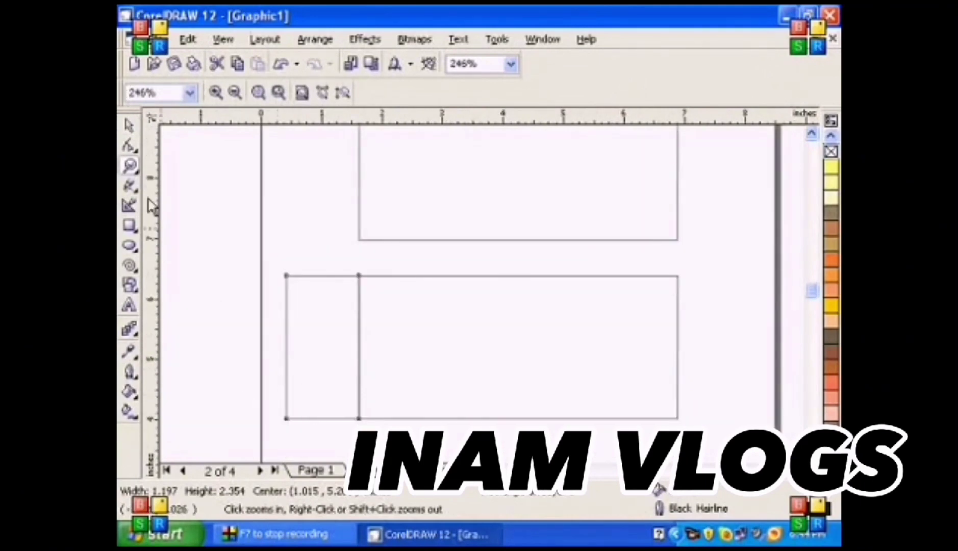
pyautogui.click(129, 125)
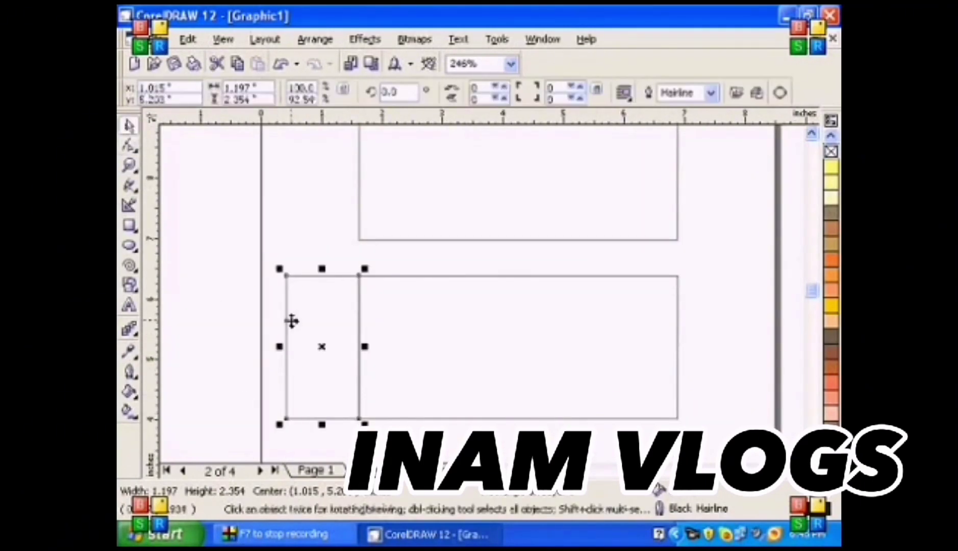
pyautogui.click(320, 346)
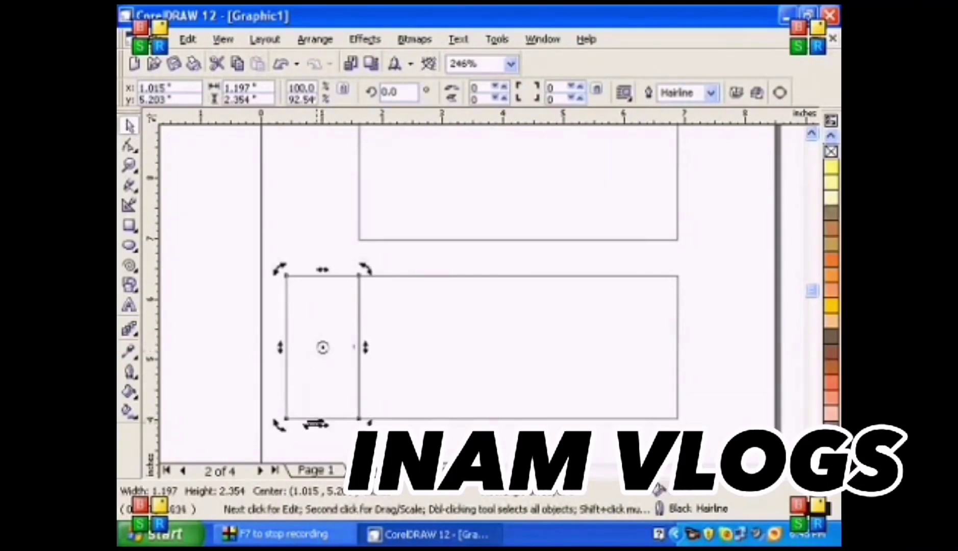
pyautogui.moveTo(281, 347); pyautogui.dragTo(289, 296)
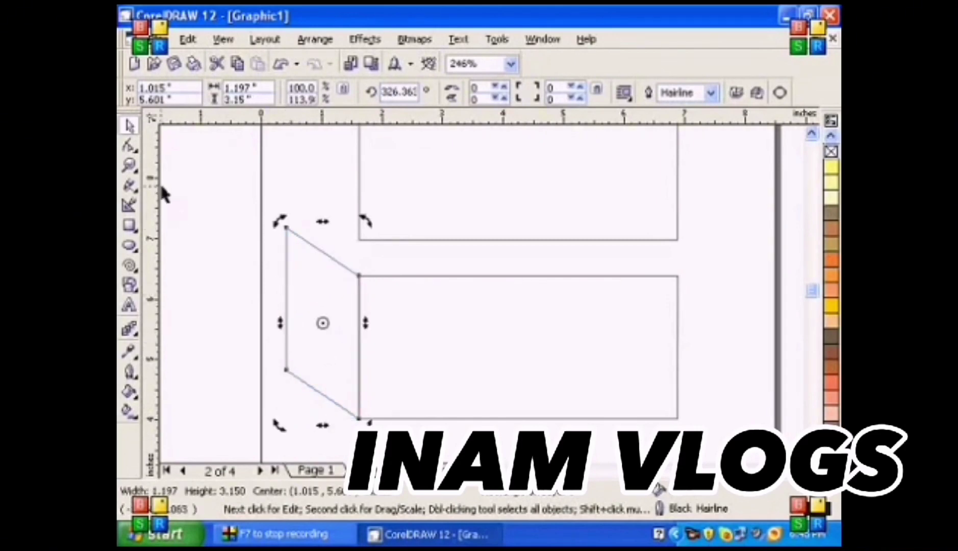
# Place a copy of the skewed side panel against the right end of the lower rectangle, centred at about x 6.27 inches.
pyautogui.click(131, 127)
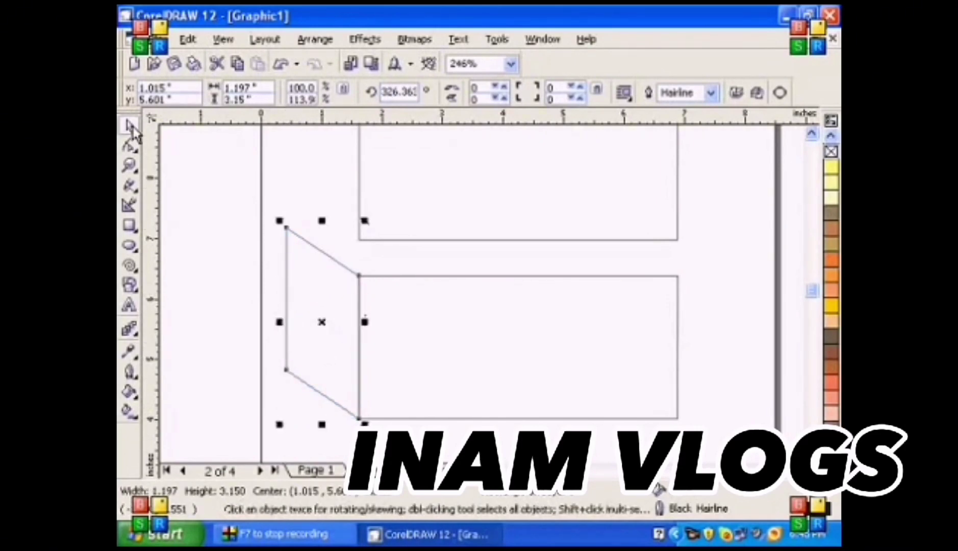
pyautogui.hotkey('ctrl', 'd')
pyautogui.moveTo(336, 313); pyautogui.dragTo(641, 324)
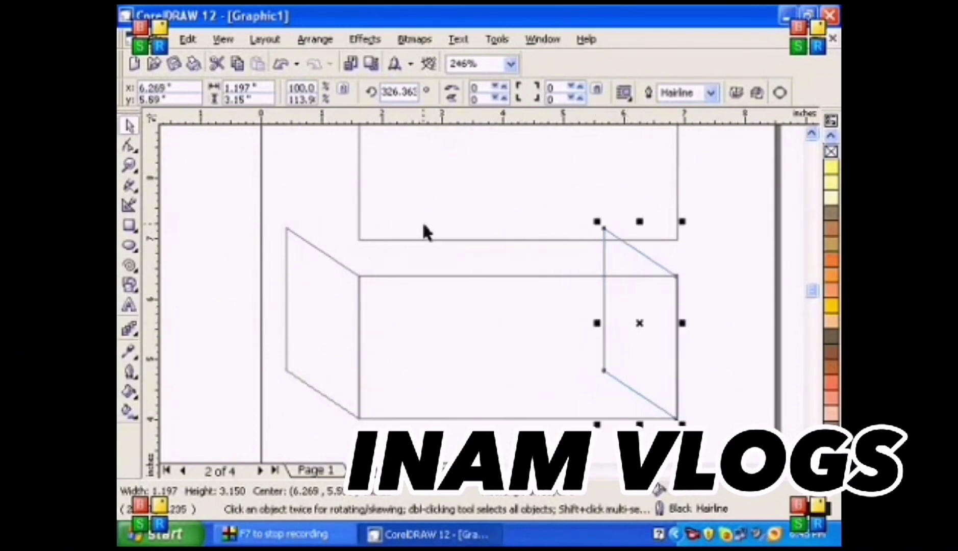
# Move the upper rectangle onto the side panels' outer edges as the box's back face, matching its upper-left corner to the left panel.
pyautogui.moveTo(429, 238); pyautogui.dragTo(358, 368)
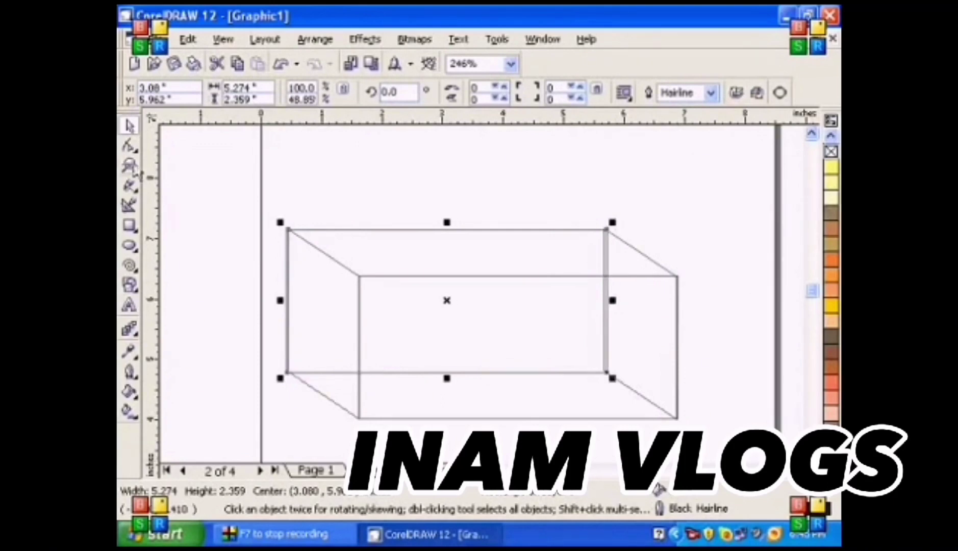
pyautogui.click(130, 166)
pyautogui.moveTo(289, 227); pyautogui.dragTo(332, 315)
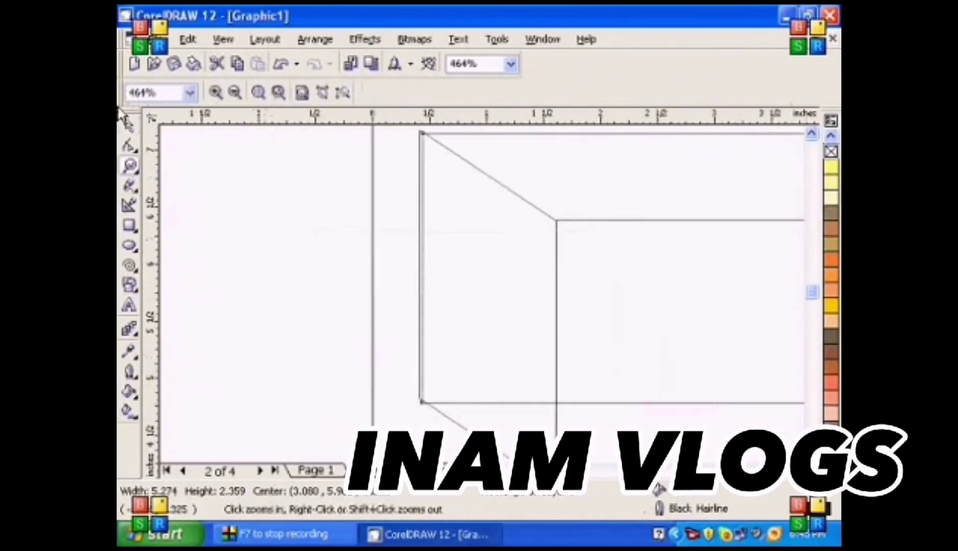
pyautogui.click(128, 124)
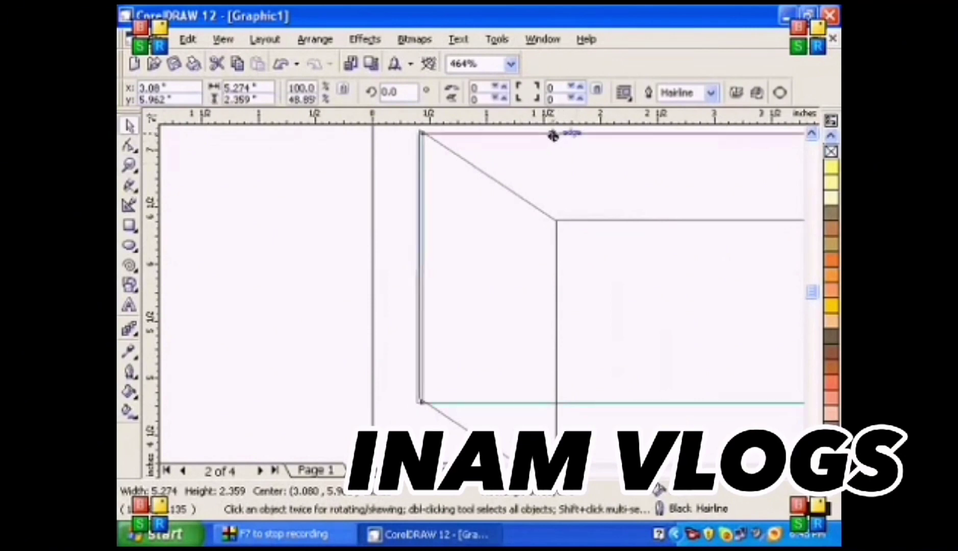
pyautogui.scroll(2, 553, 134)
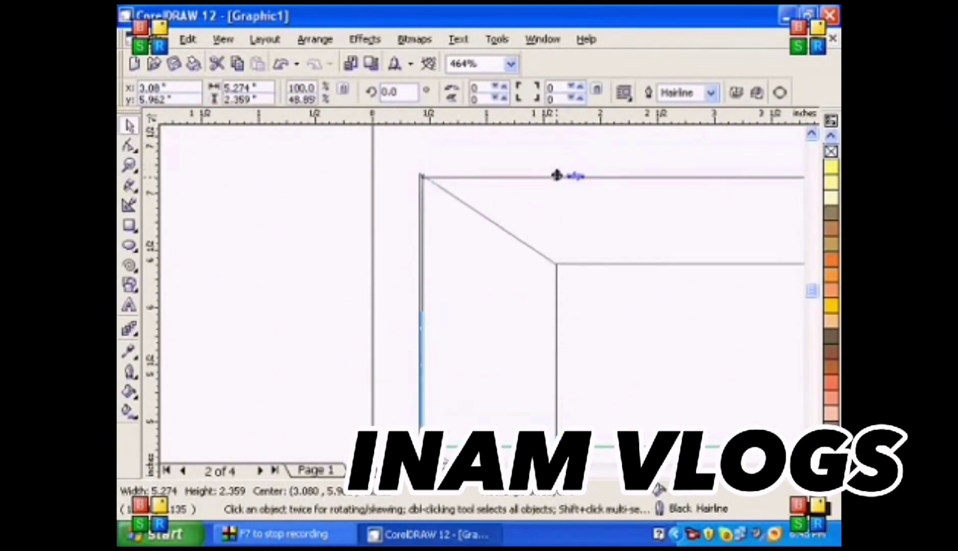
pyautogui.moveTo(556, 175); pyautogui.dragTo(557, 173)
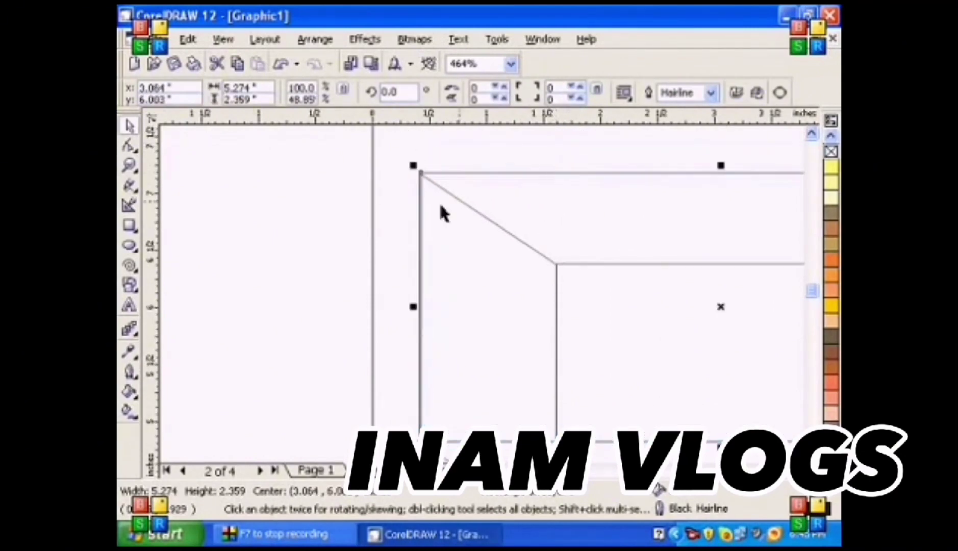
# Align the back rectangle's upper-right corner with the right side panel's corner, centring the rectangle at about x 3.03, y 5.99 inches.
pyautogui.click(129, 165)
pyautogui.press('F4')
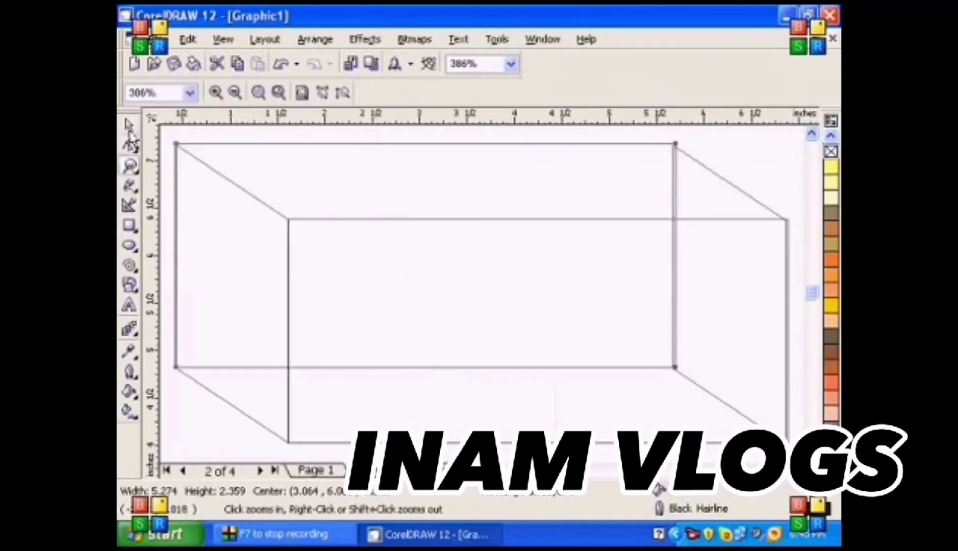
pyautogui.click(129, 125)
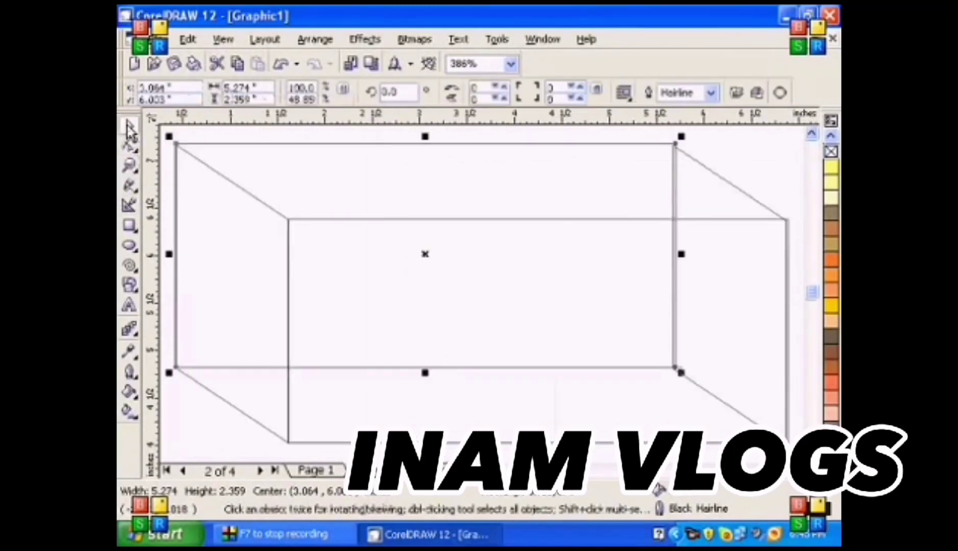
pyautogui.click(129, 166)
pyautogui.moveTo(644, 137); pyautogui.dragTo(734, 235)
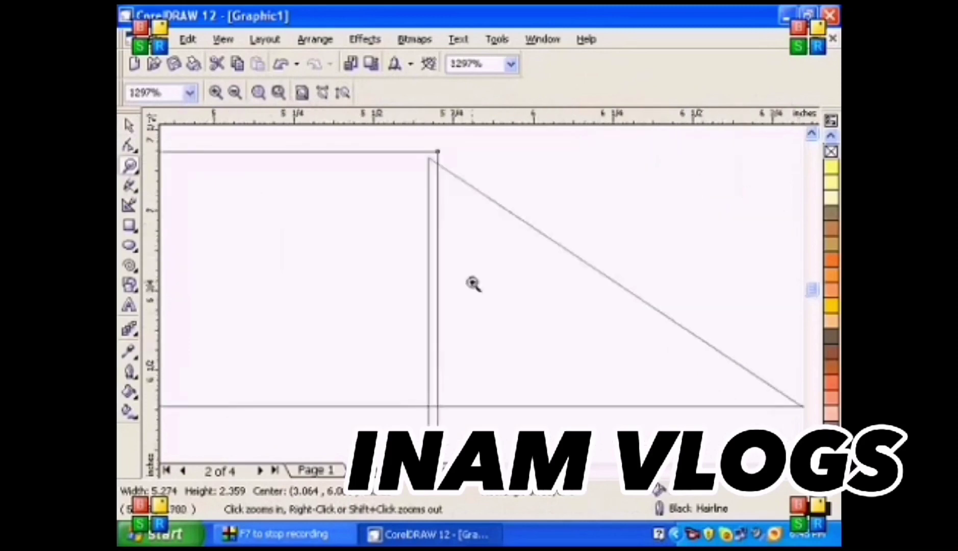
pyautogui.click(127, 130)
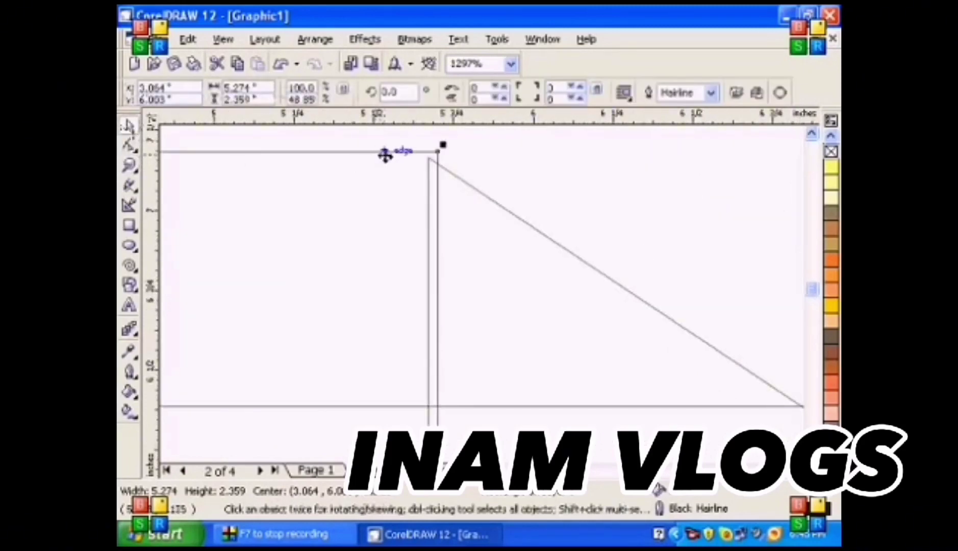
pyautogui.moveTo(385, 153); pyautogui.dragTo(375, 156)
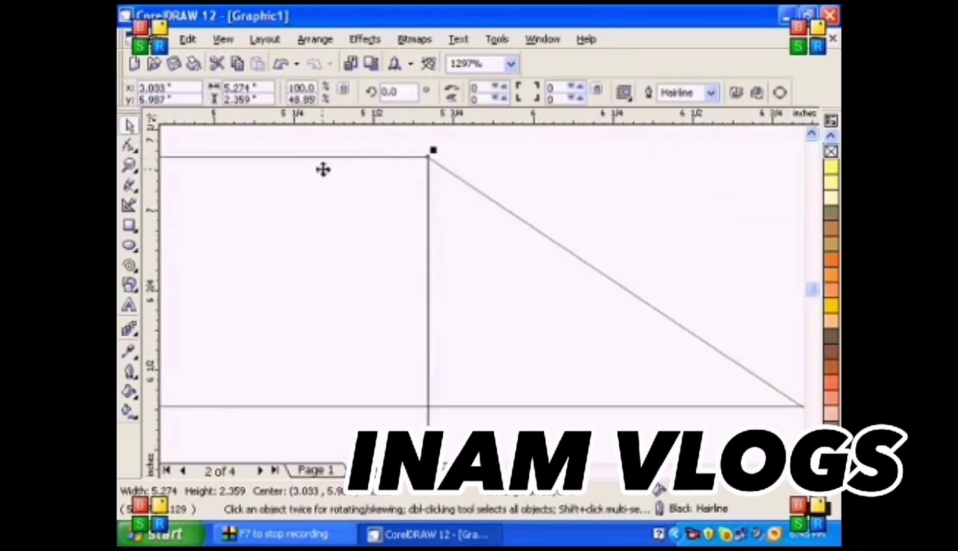
pyautogui.doubleClick(130, 166)
pyautogui.click(128, 126)
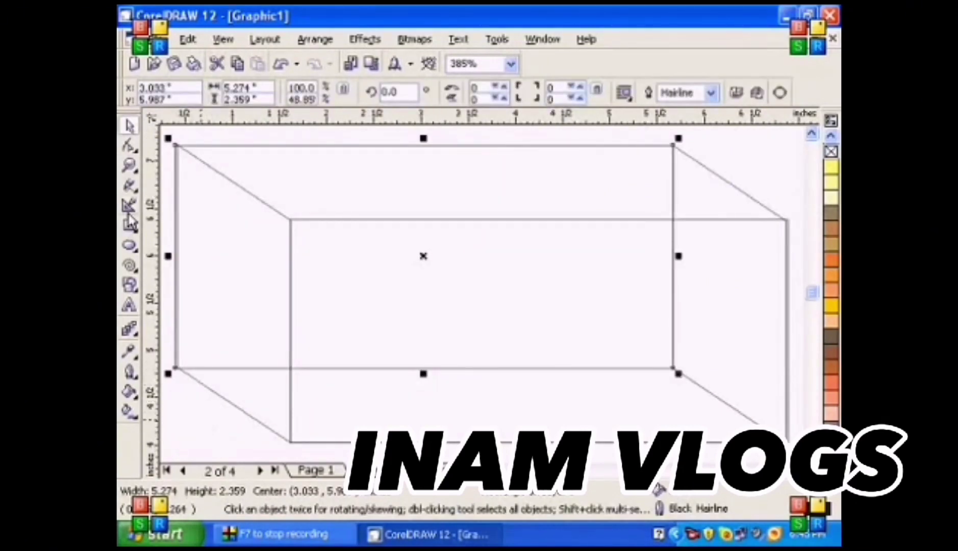
pyautogui.hotkey('shift', 'F4')
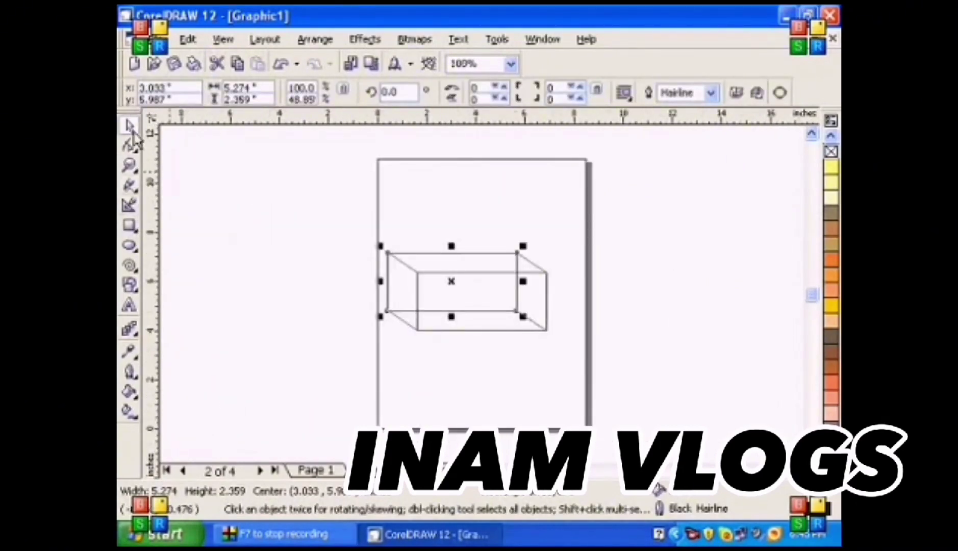
pyautogui.click(234, 212)
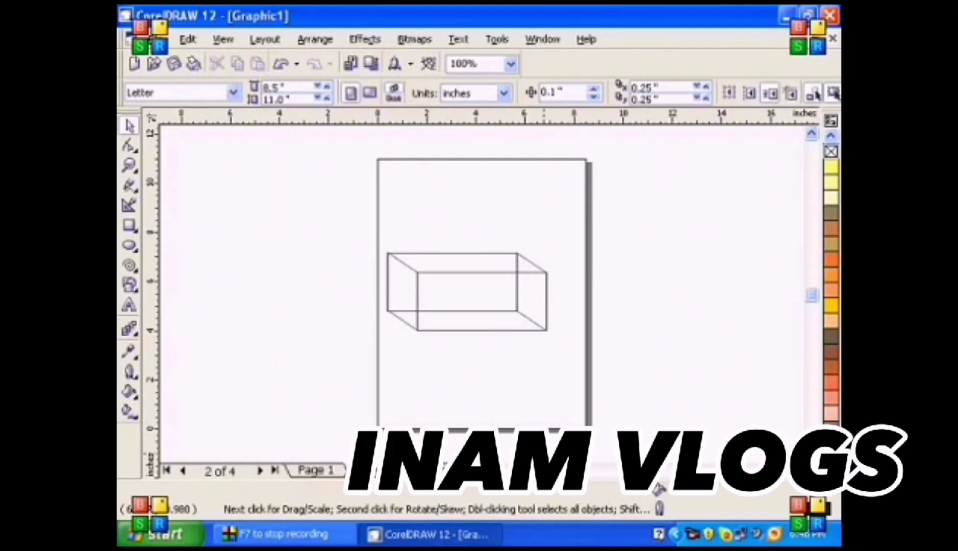
# Move the front rectangle and the right side panel away from the box, and undo both moves.
pyautogui.moveTo(486, 326); pyautogui.dragTo(507, 371)
pyautogui.click(573, 274)
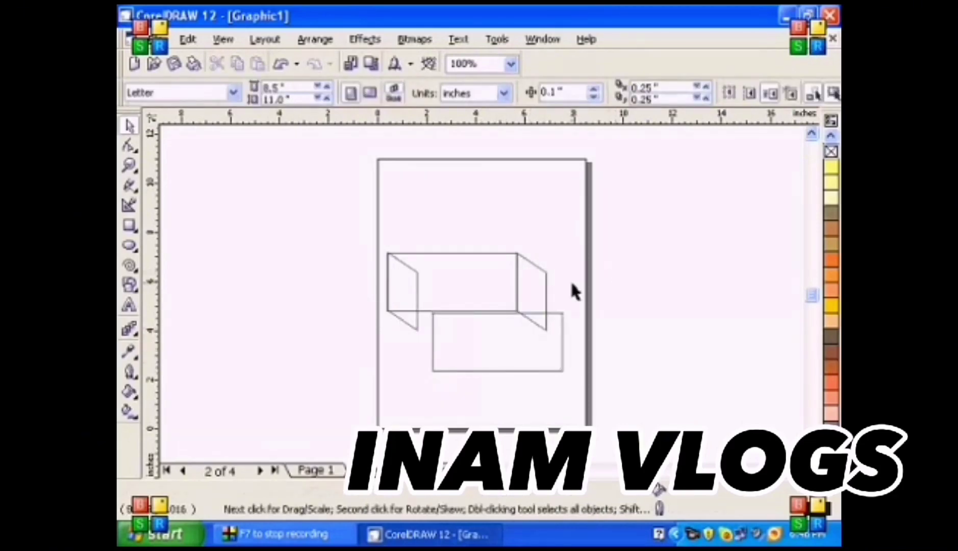
pyautogui.moveTo(546, 291); pyautogui.dragTo(624, 299)
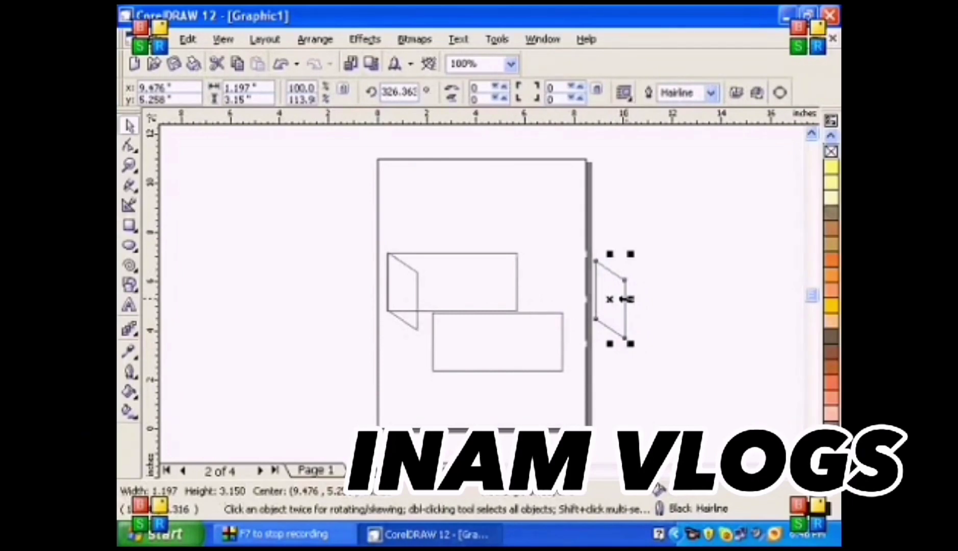
pyautogui.hotkey('ctrl', 'z')
pyautogui.hotkey('ctrl', 'z')
pyautogui.click(626, 300)
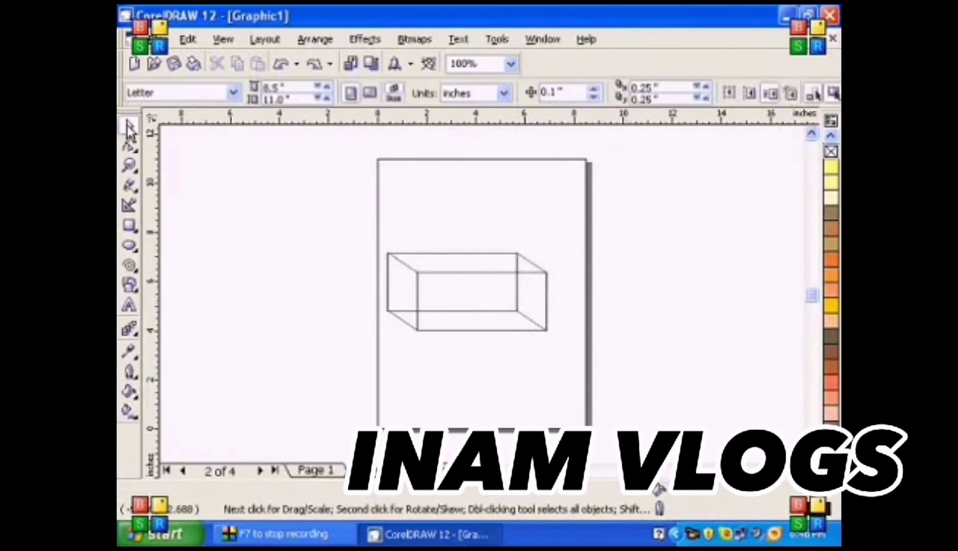
# Select all four shapes of the box and group them into one object.
pyautogui.moveTo(343, 219); pyautogui.dragTo(605, 378)
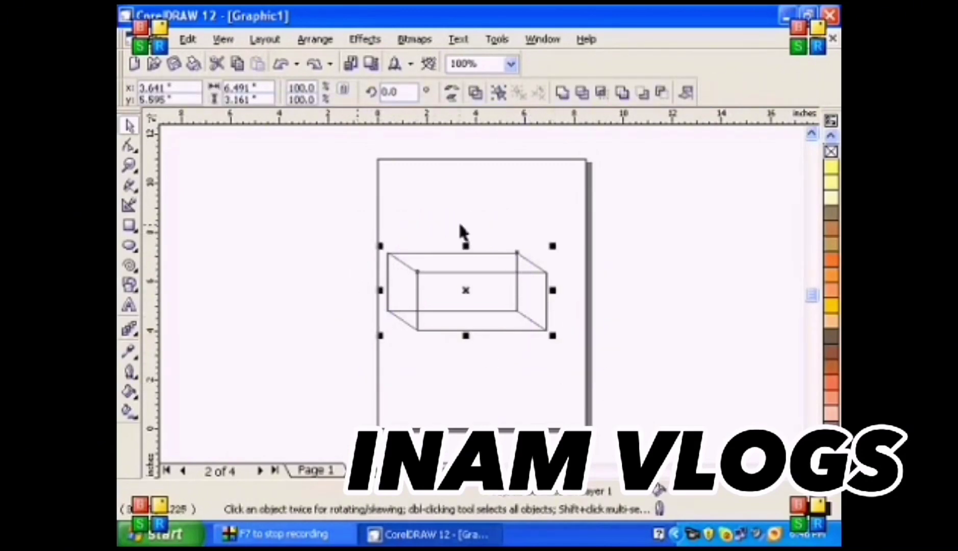
pyautogui.click(500, 94)
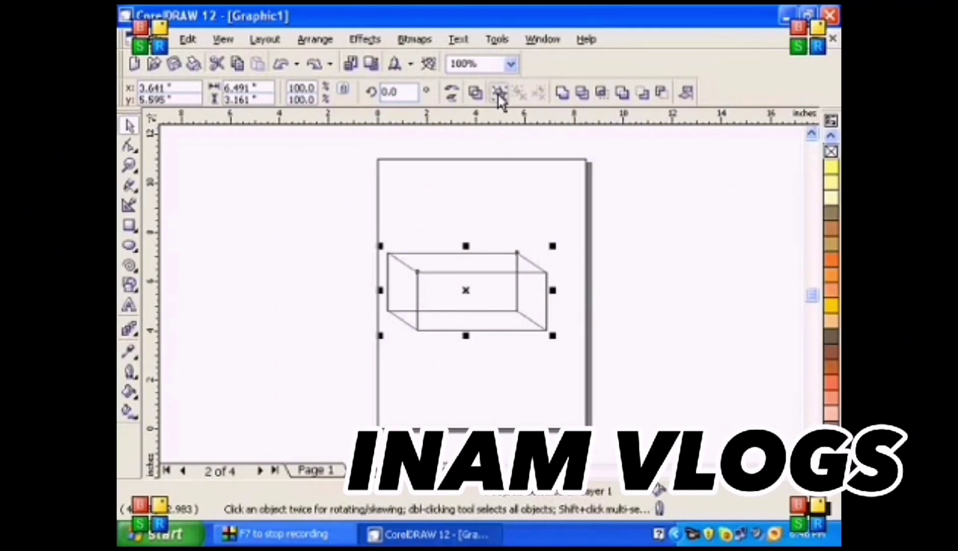
pyautogui.click(523, 352)
# Move the grouped box up and to the right, centring it at about x 4.38, y 6.78 inches.
pyautogui.click(466, 330)
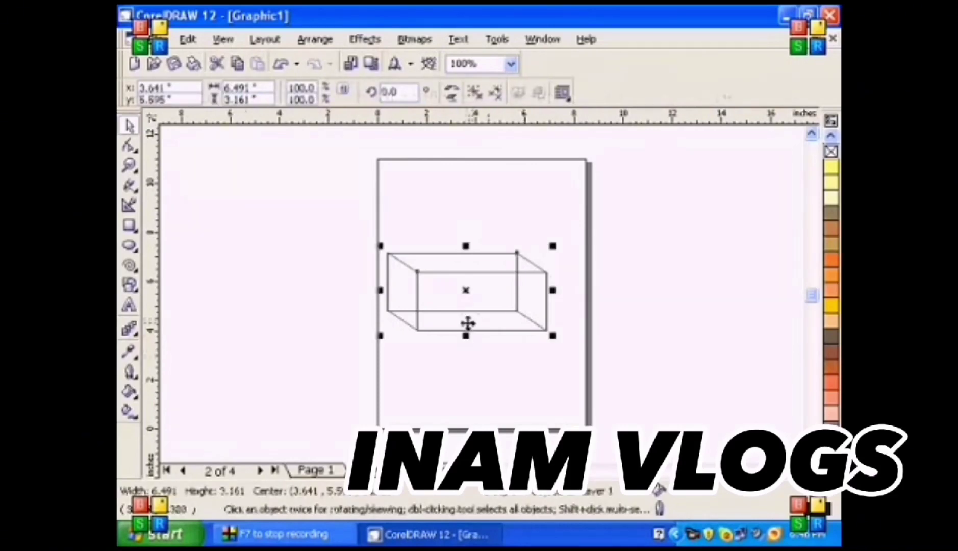
pyautogui.moveTo(465, 291); pyautogui.dragTo(484, 261)
pyautogui.click(487, 269)
pyautogui.press('F7')
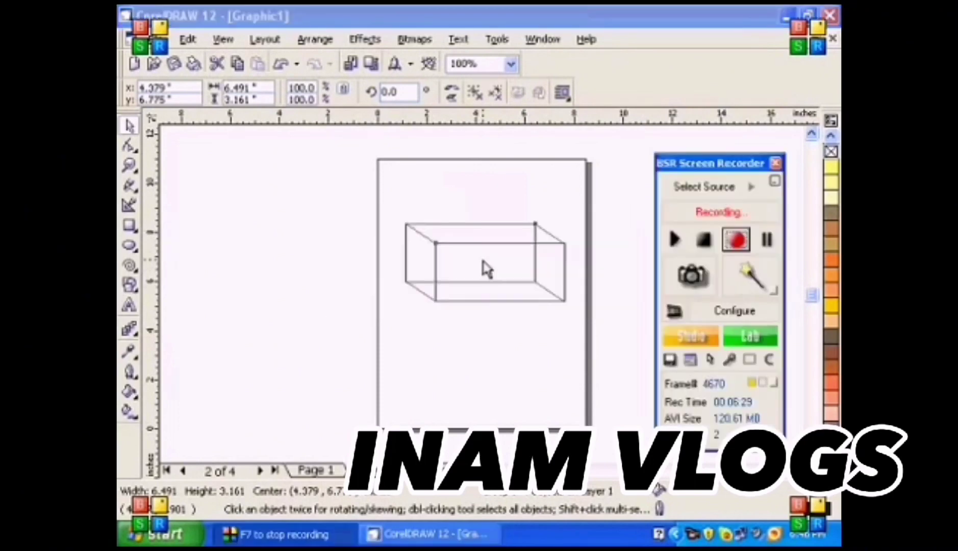